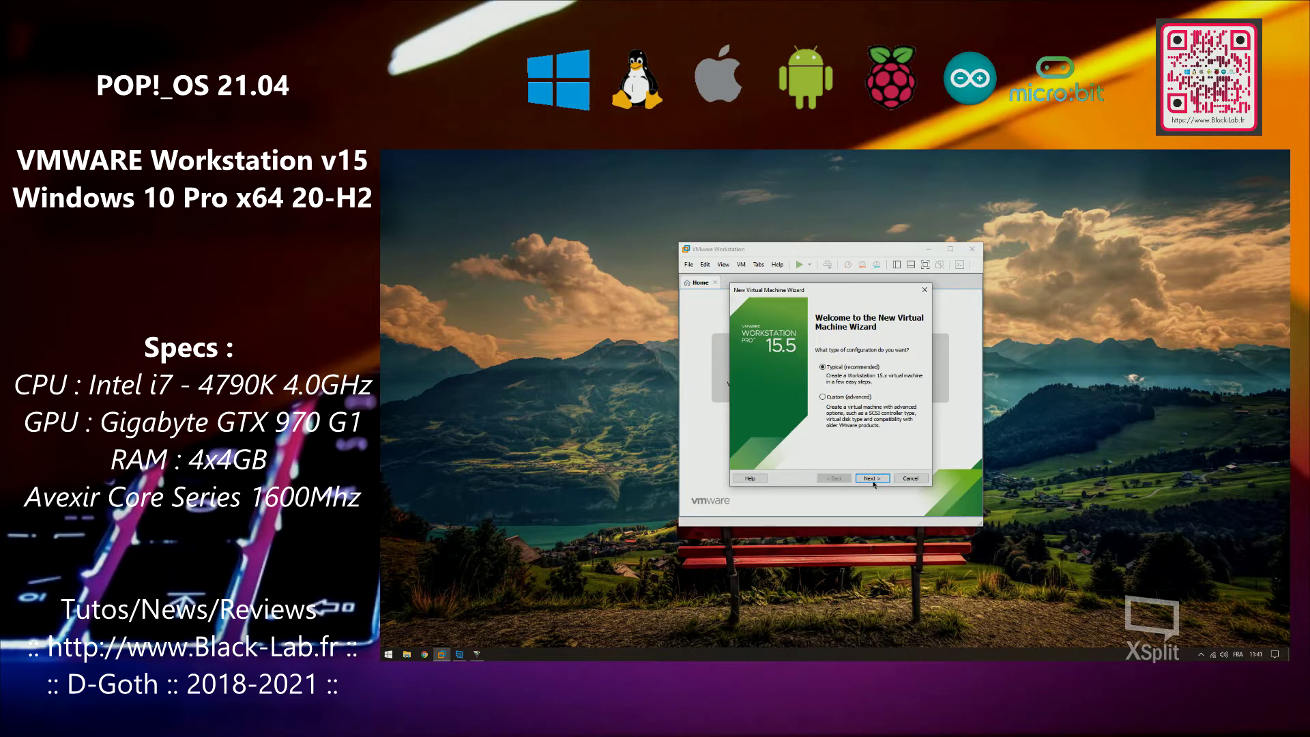
# Start a Typical new VM using the pop-os_21.04_amd64_intel_5.iso image from the Pop_OS folder
pyautogui.click(873, 479)
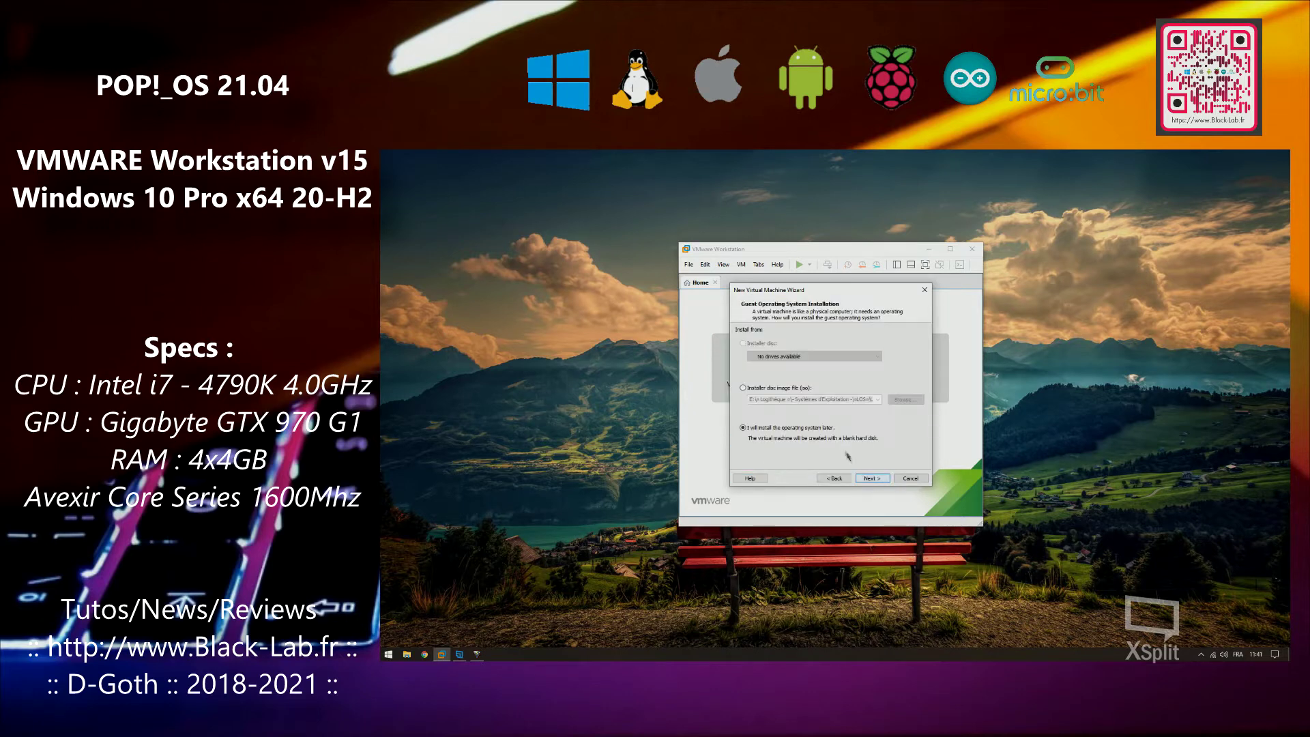
pyautogui.click(785, 388)
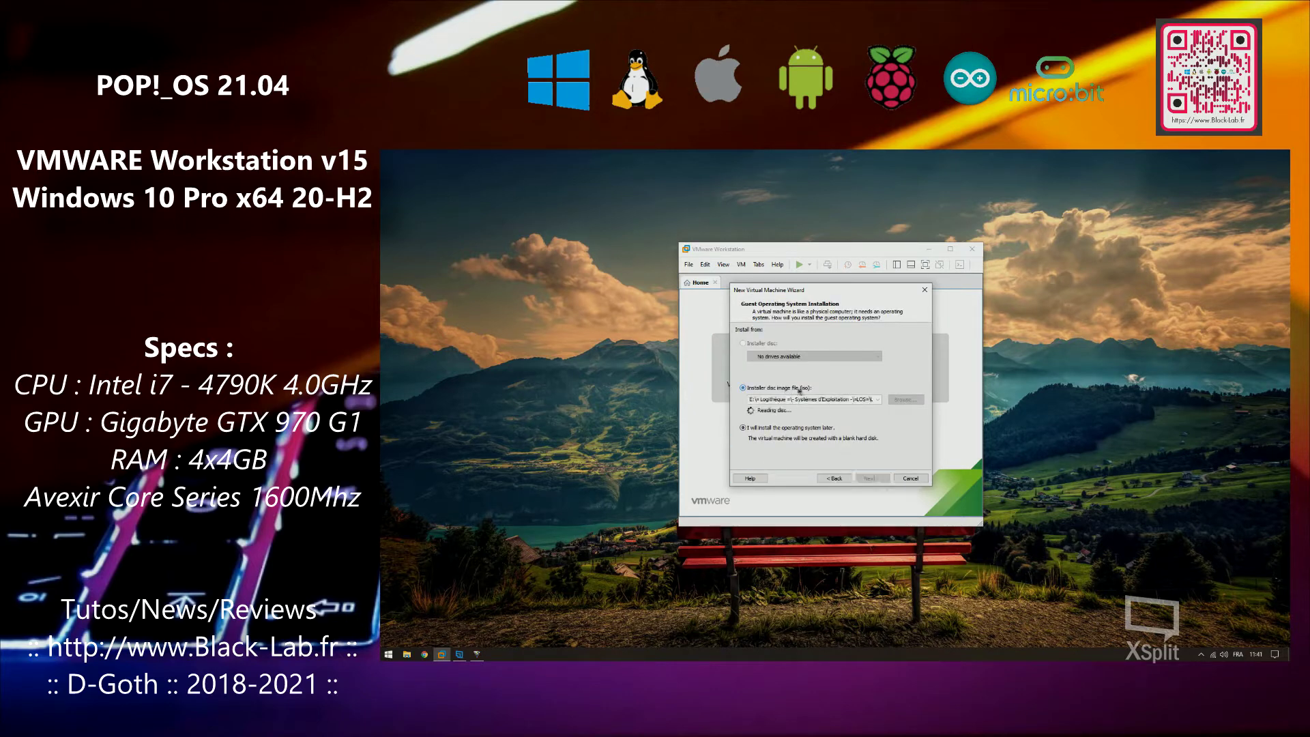
pyautogui.click(897, 401)
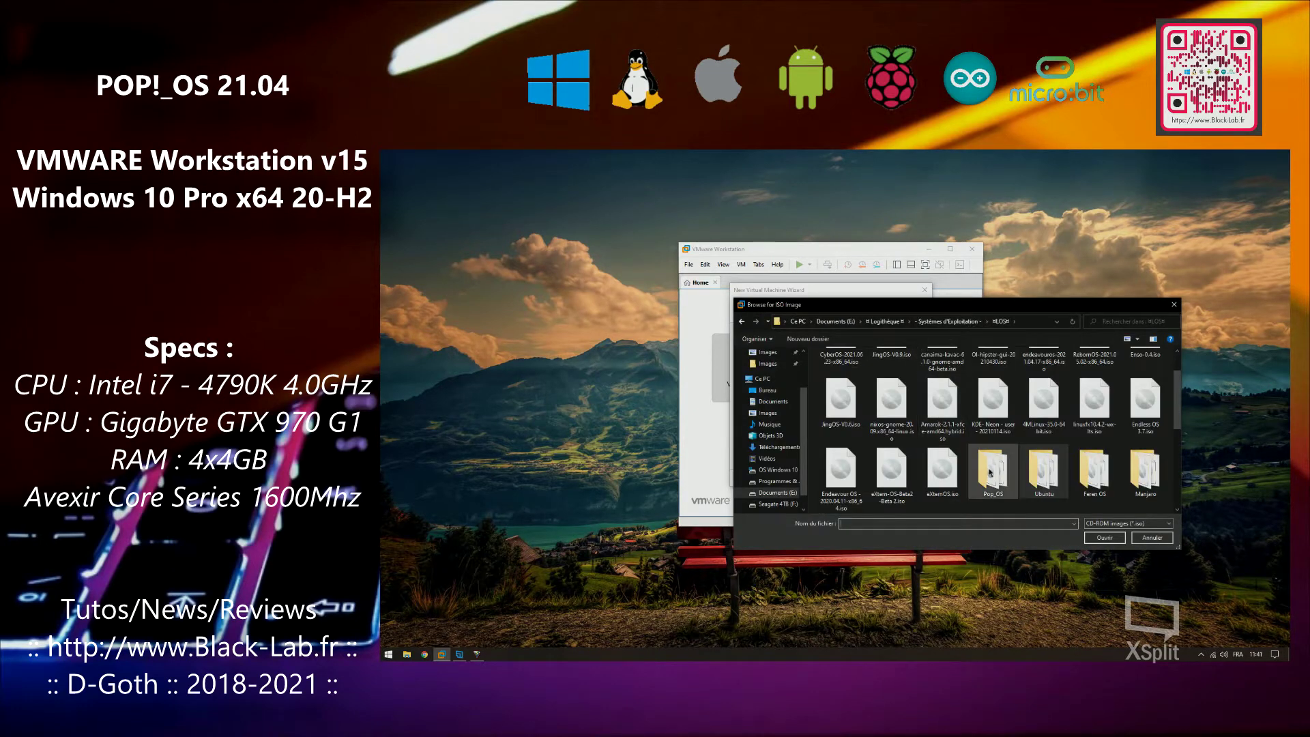
pyautogui.doubleClick(992, 470)
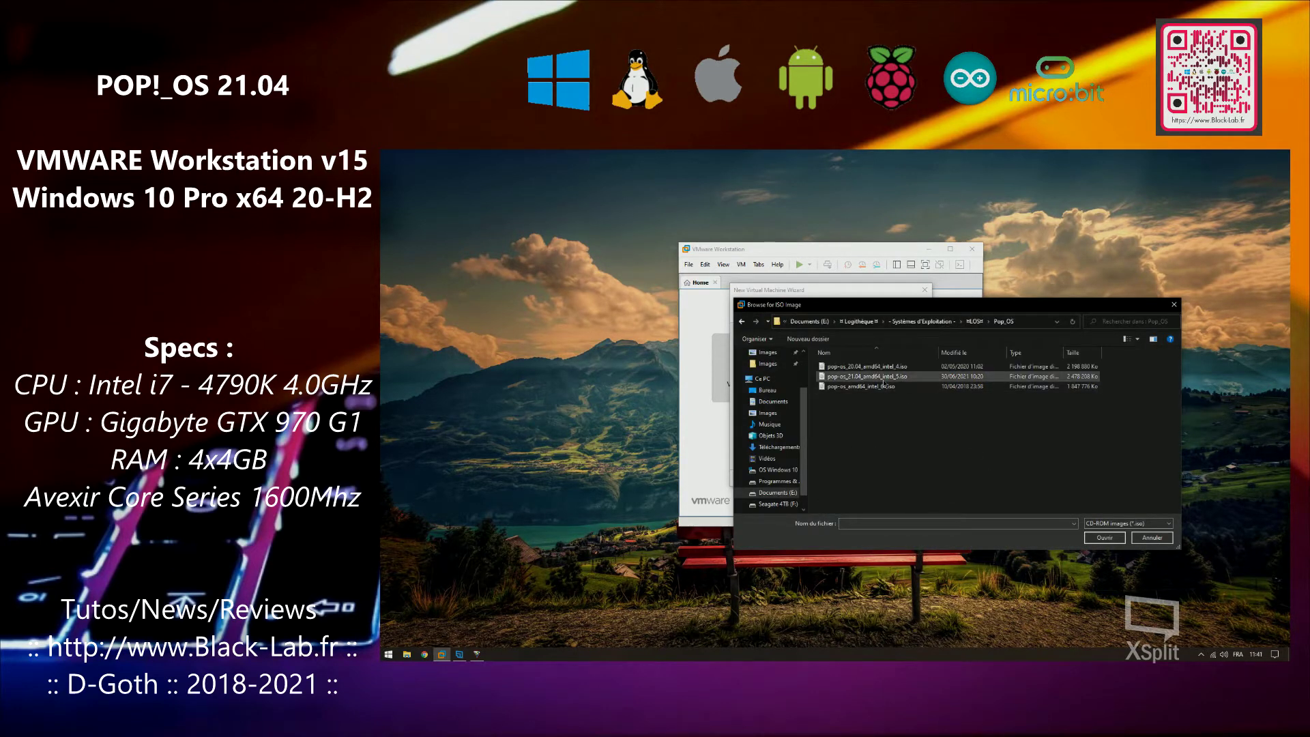
pyautogui.click(880, 377)
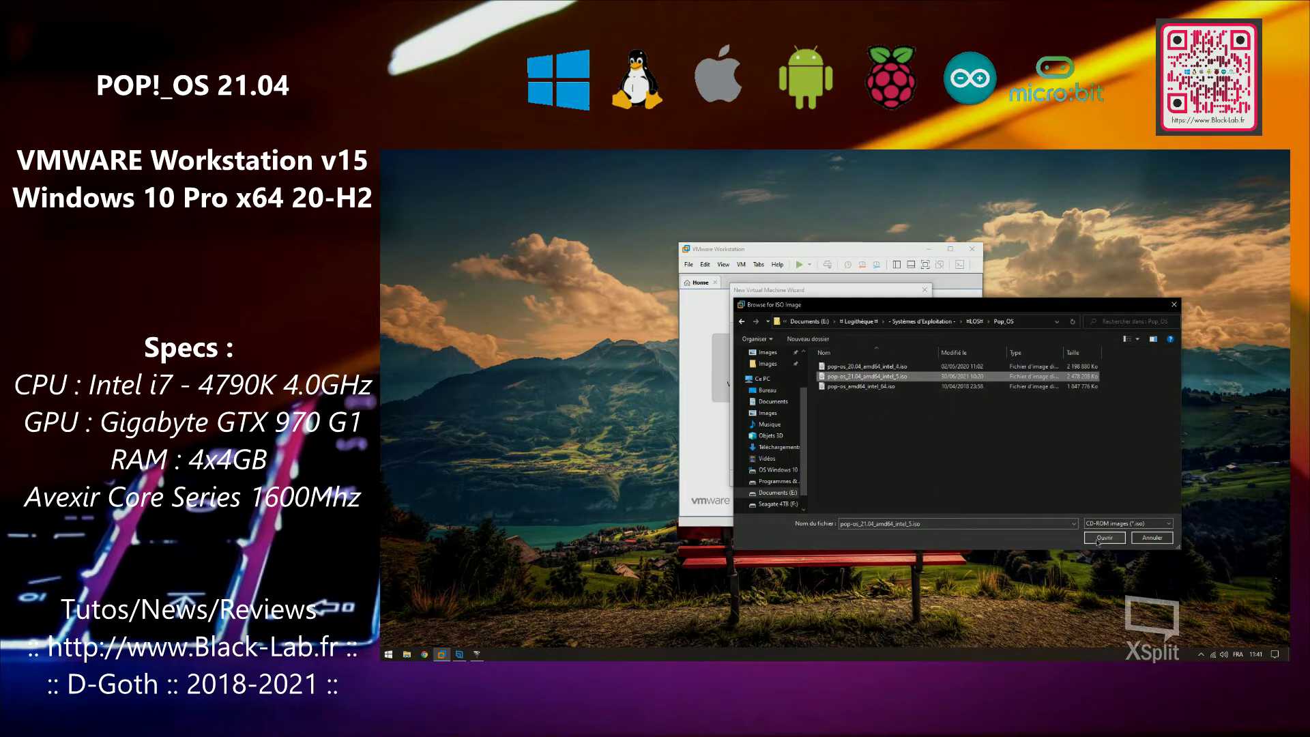
pyautogui.click(1105, 538)
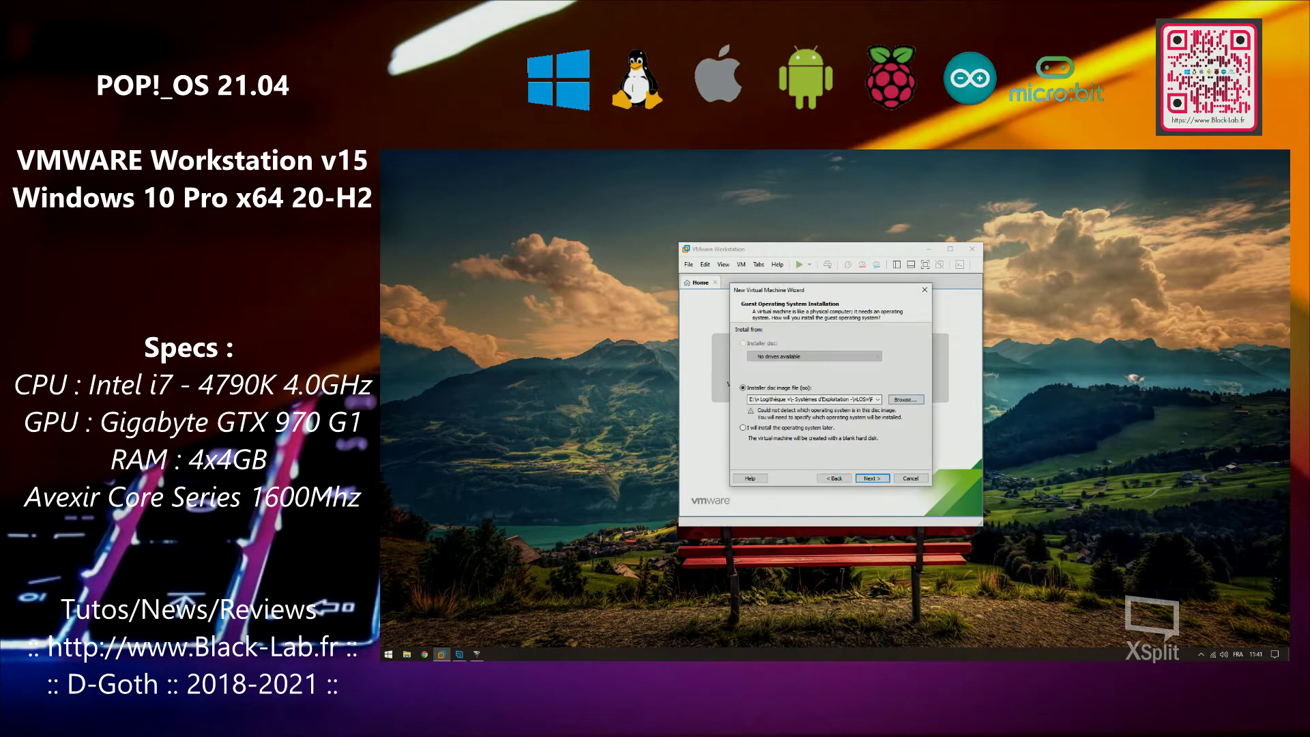
pyautogui.click(877, 479)
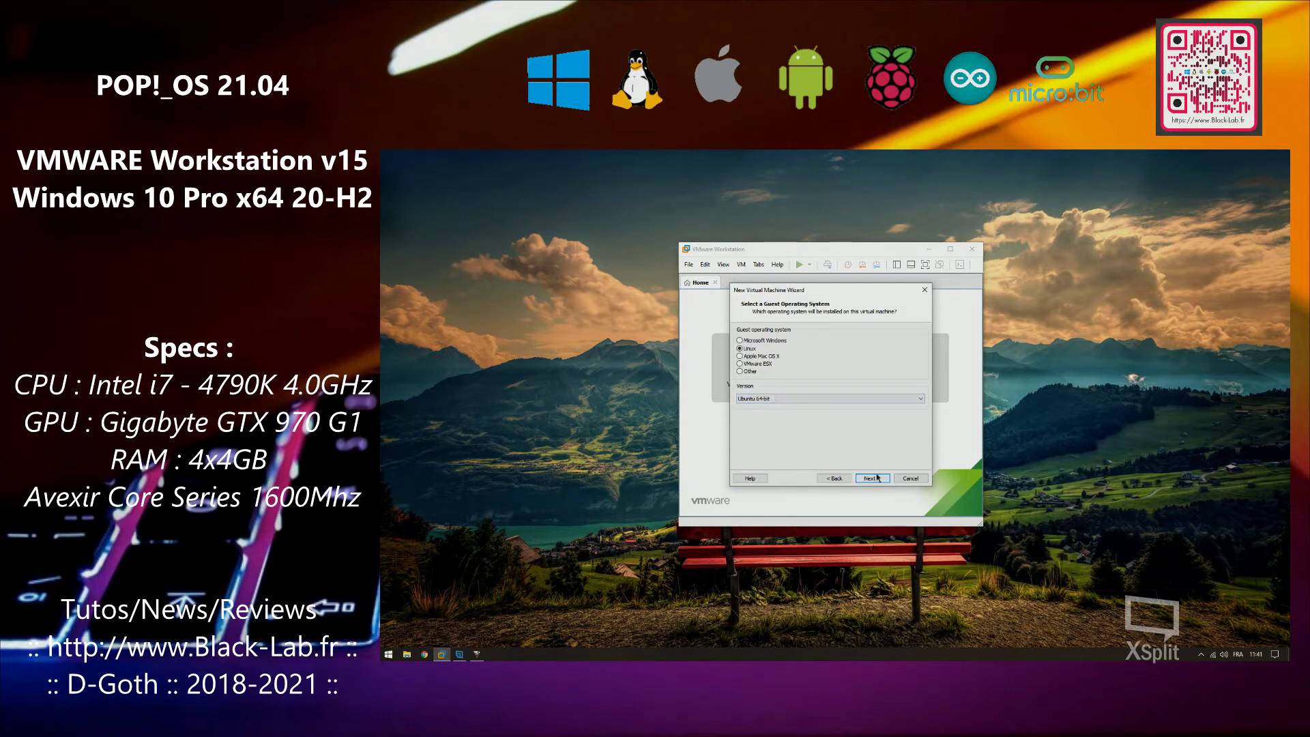
# Keep Linux Ubuntu 64-bit, name the VM 'Pop_OS! 21.04', and set a 64 GB maximum disk size
pyautogui.click(873, 478)
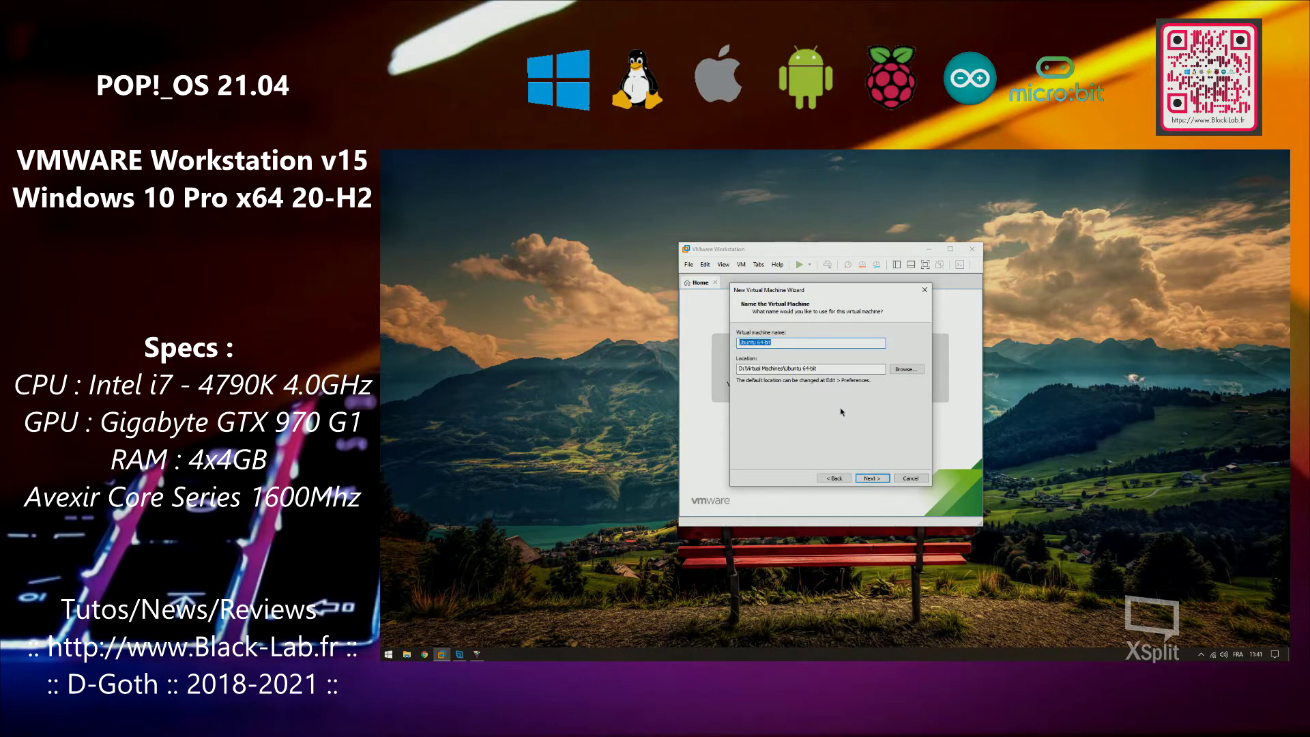
pyautogui.write('Pop_OS! 21.04')
pyautogui.click(874, 479)
pyautogui.write('64')
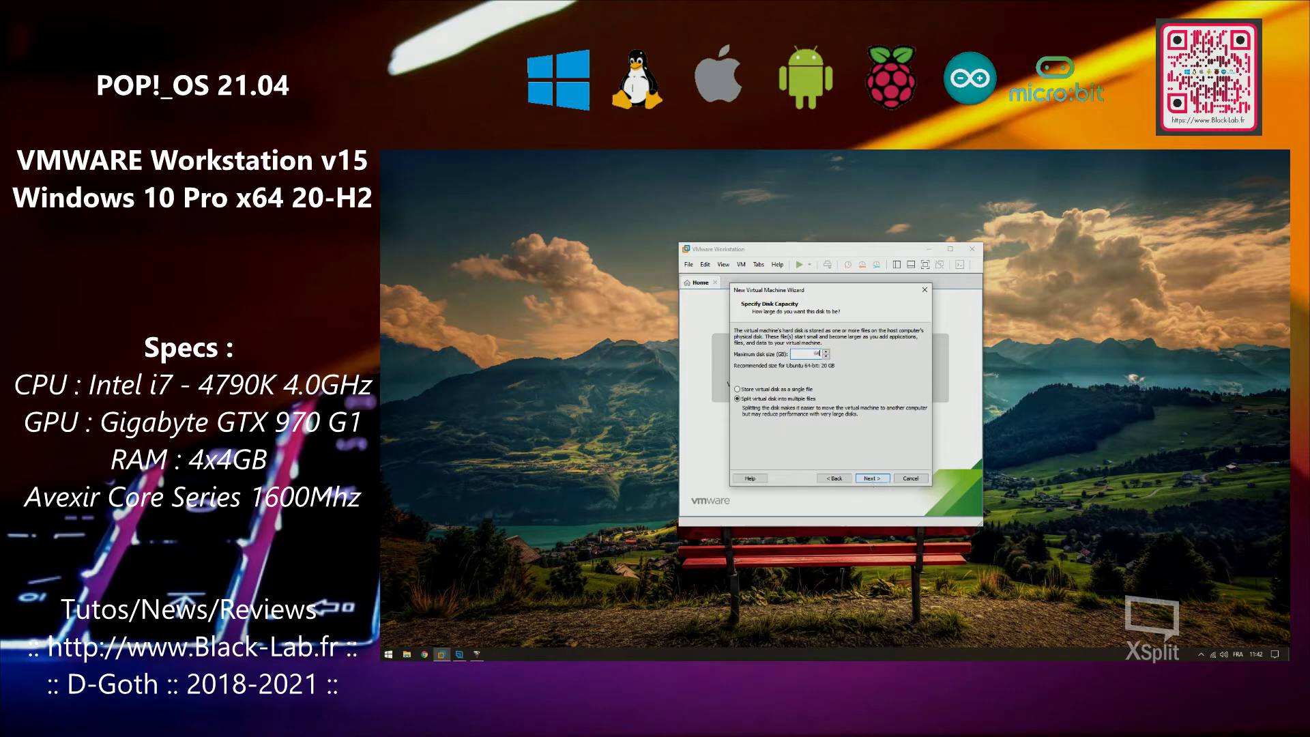
pyautogui.click(873, 478)
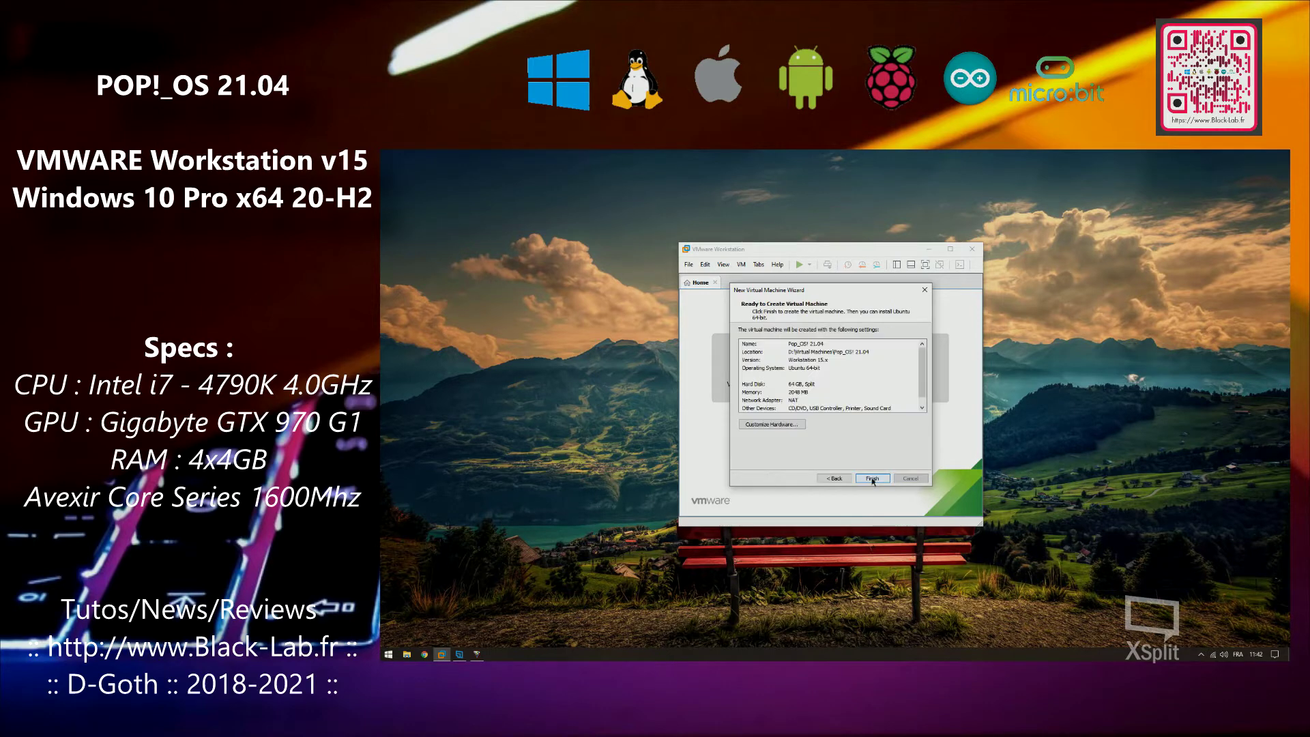
pyautogui.click(783, 428)
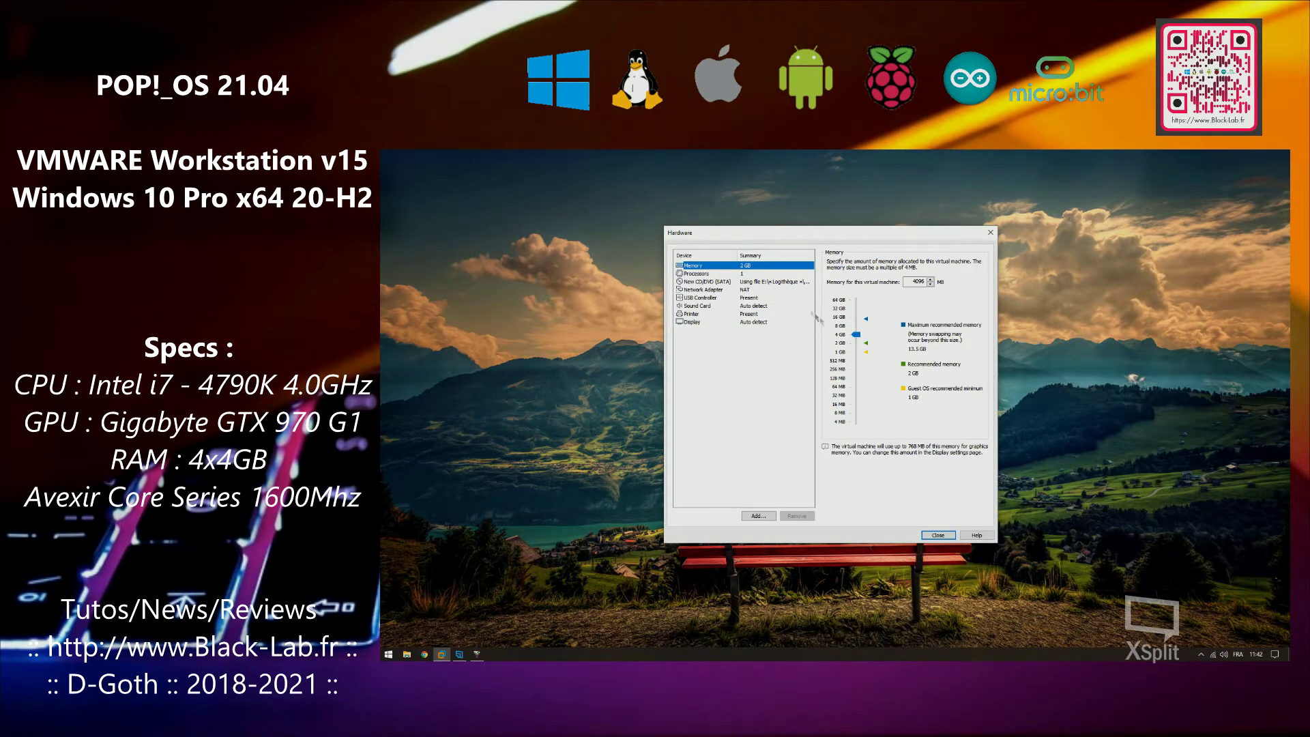
# Set 4 cores per processor and 2 GB graphics memory in the VM hardware settings
pyautogui.click(742, 273)
pyautogui.click(920, 274)
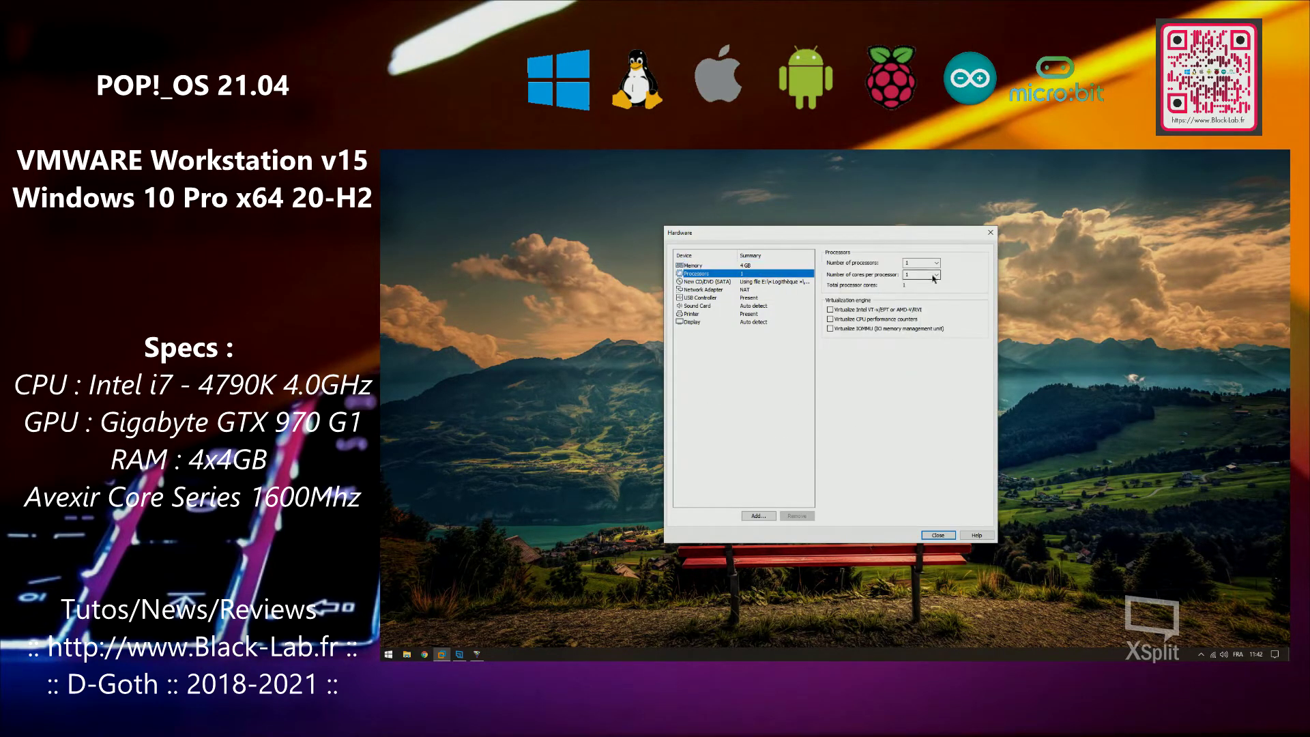
pyautogui.click(920, 305)
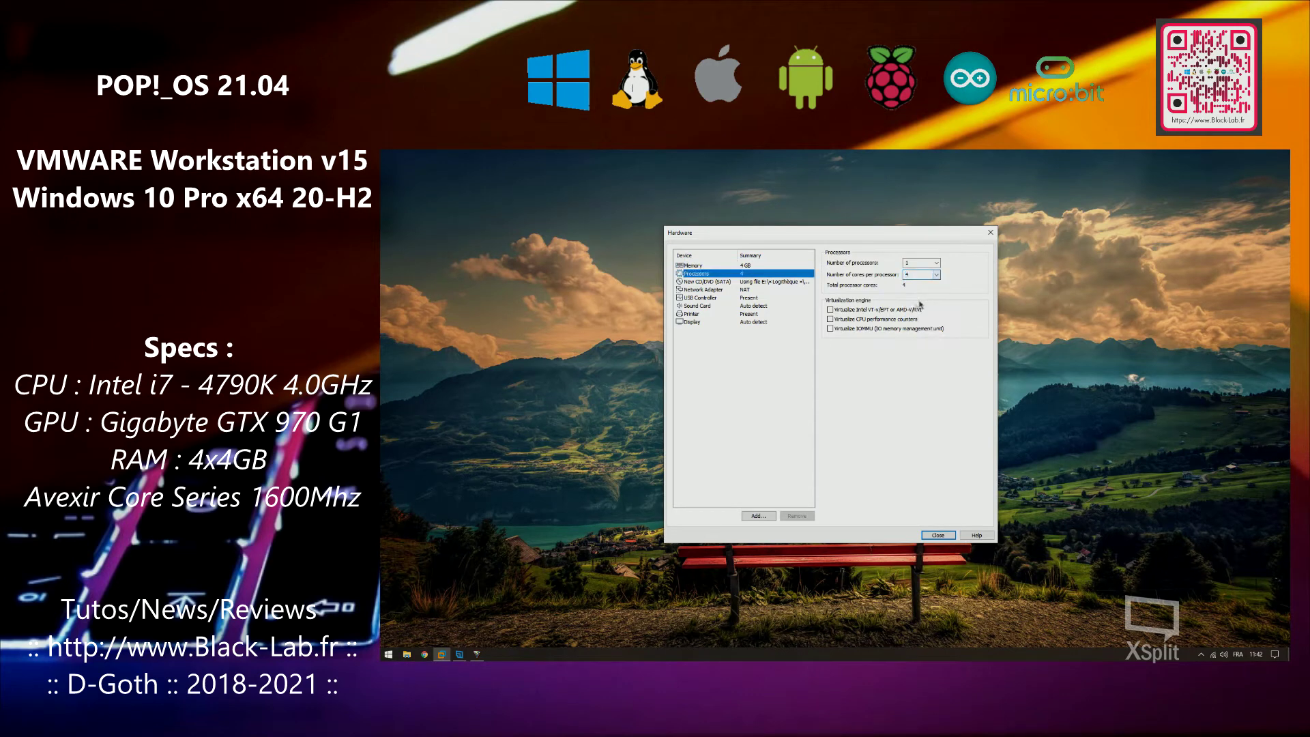
pyautogui.click(771, 321)
pyautogui.click(855, 381)
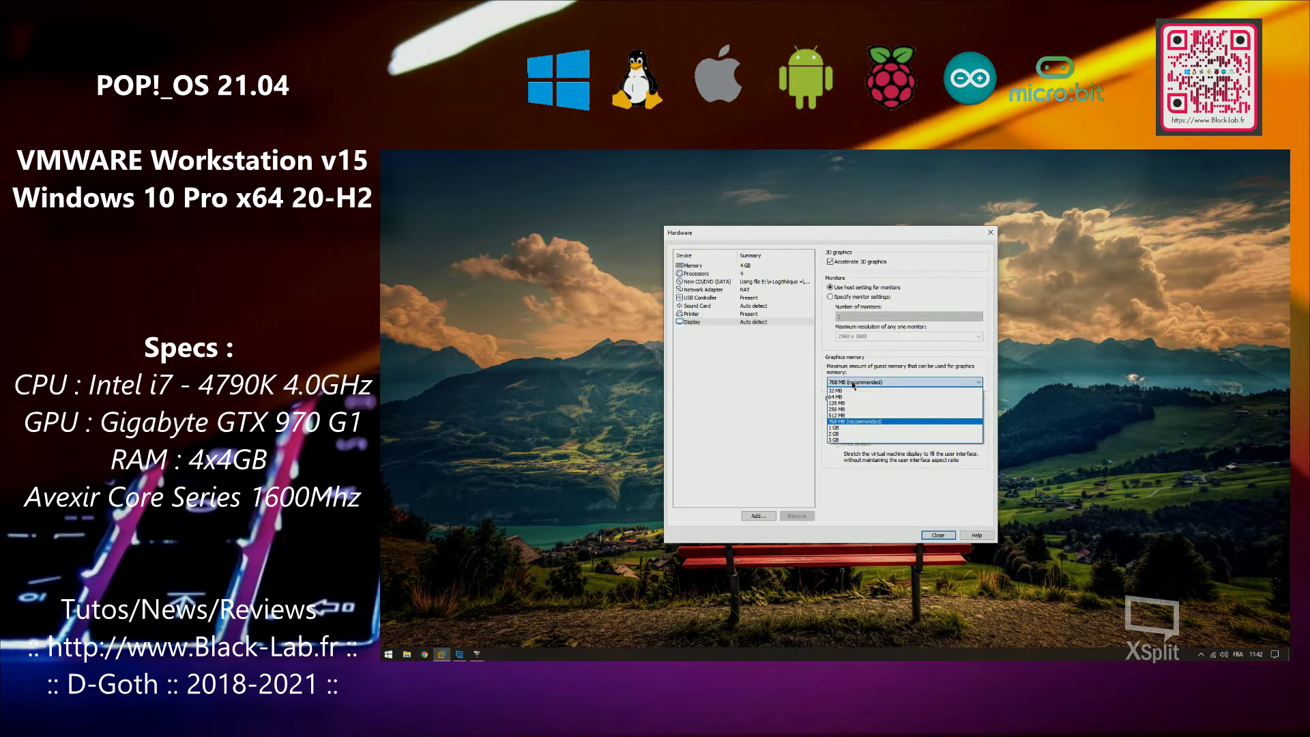
pyautogui.click(843, 436)
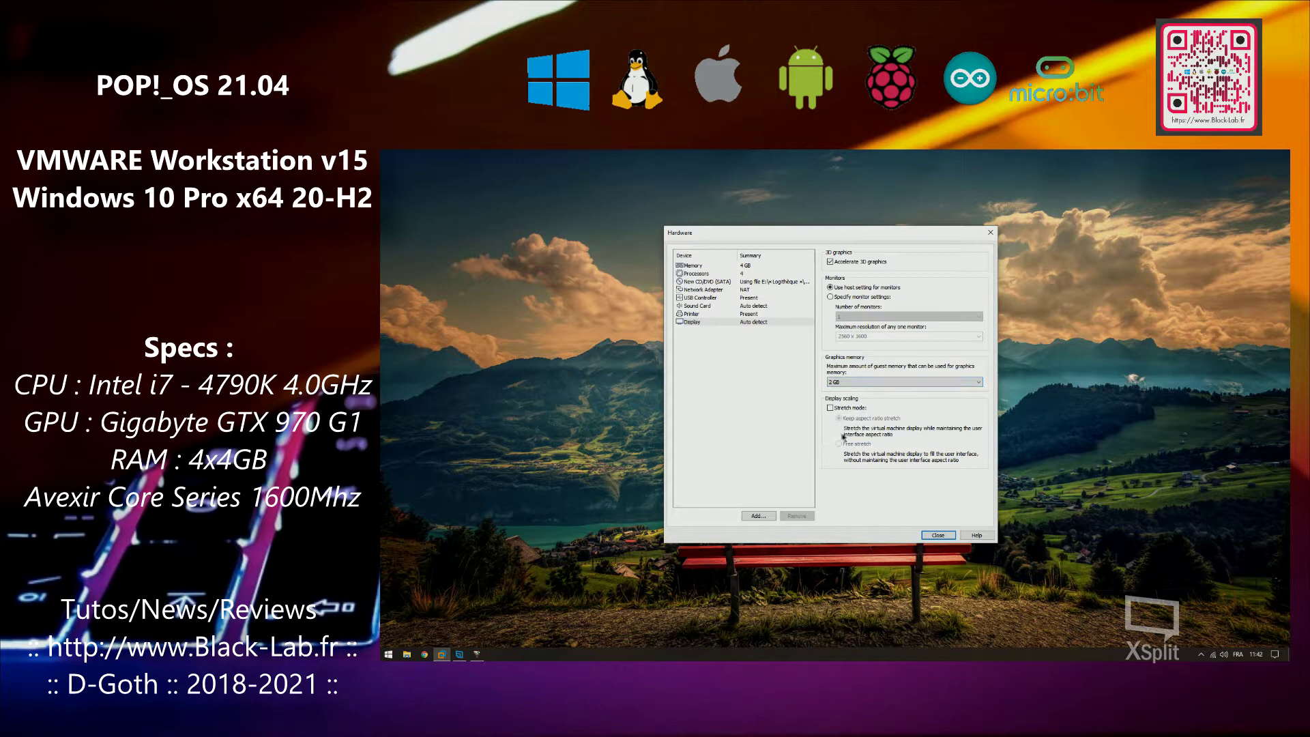
pyautogui.click(937, 534)
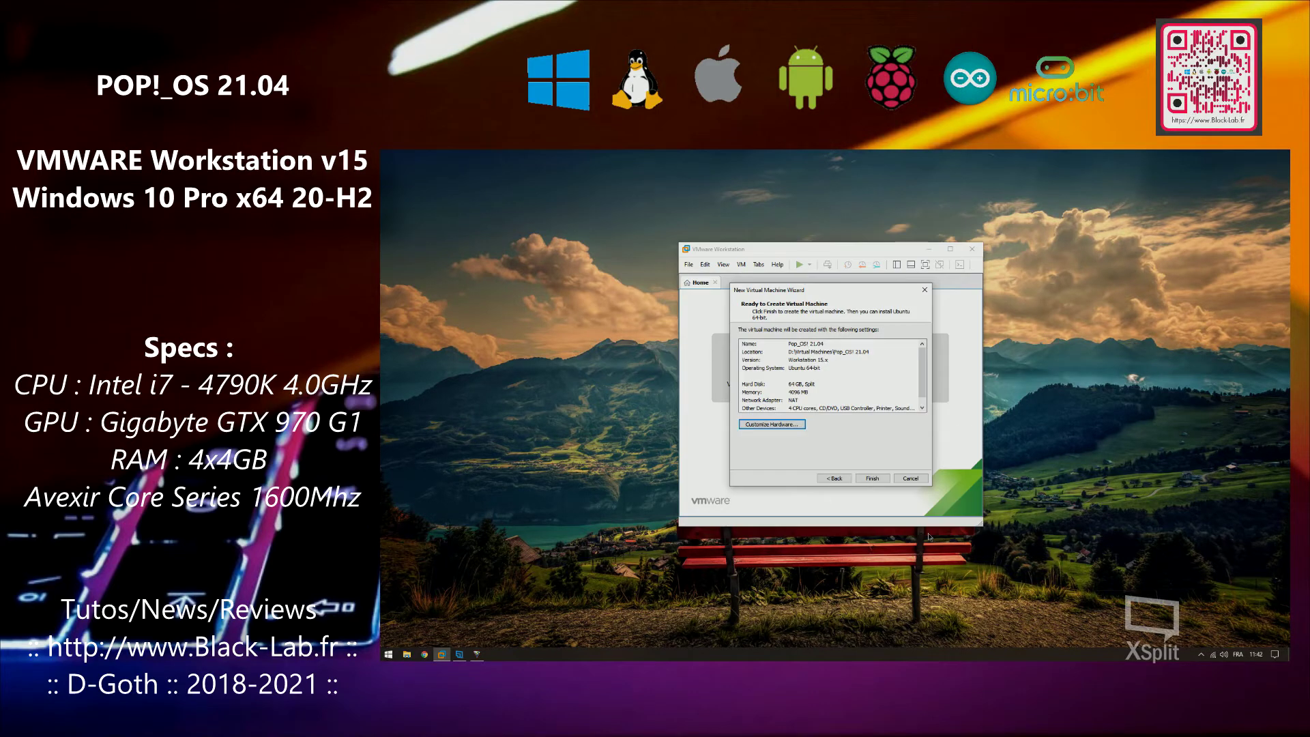
# Finish creating the Pop_OS! 21.04 VM, maximize the window, and power it on into the installer
pyautogui.click(871, 478)
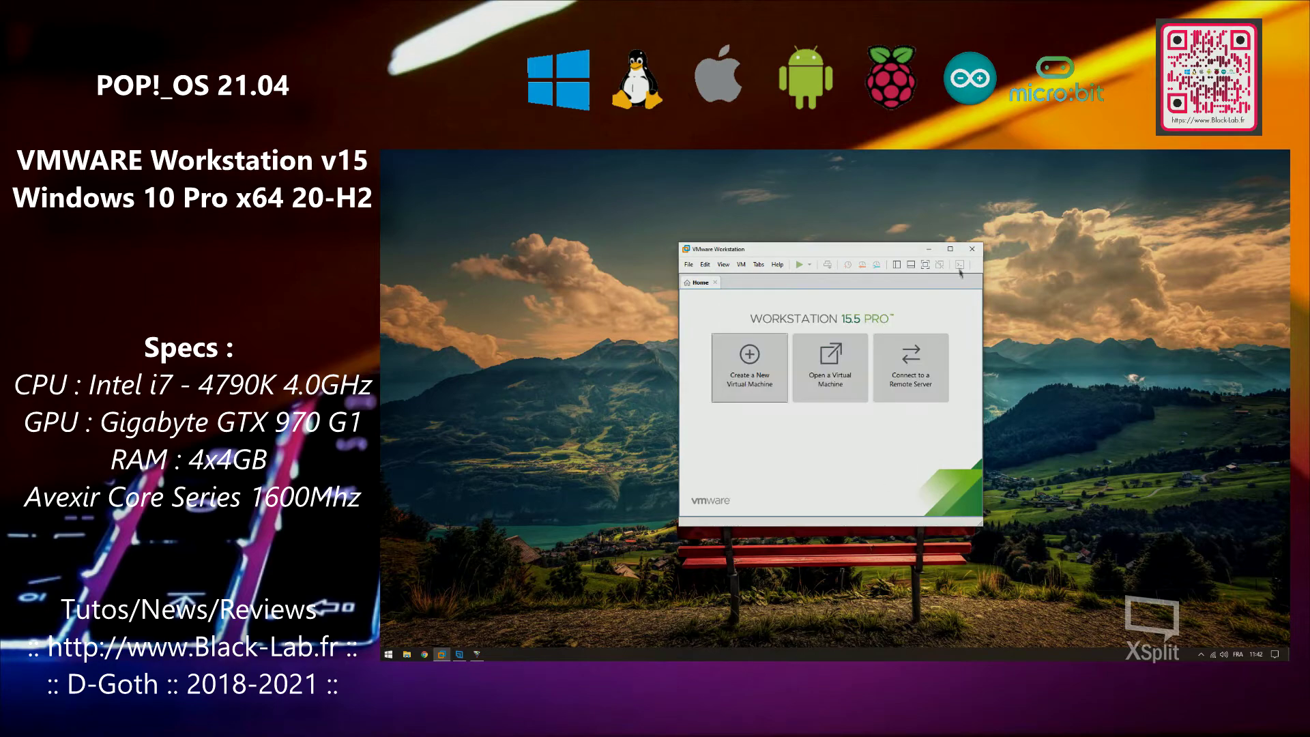
pyautogui.click(950, 248)
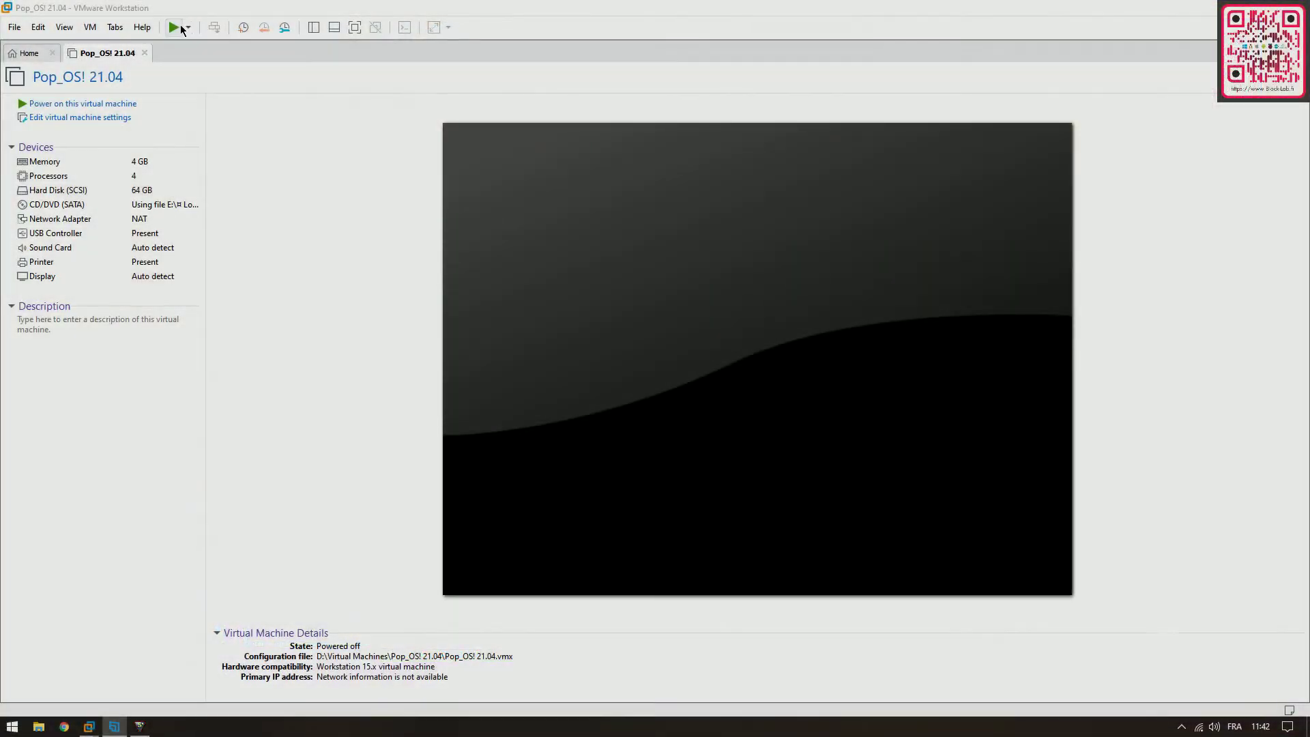
pyautogui.click(174, 28)
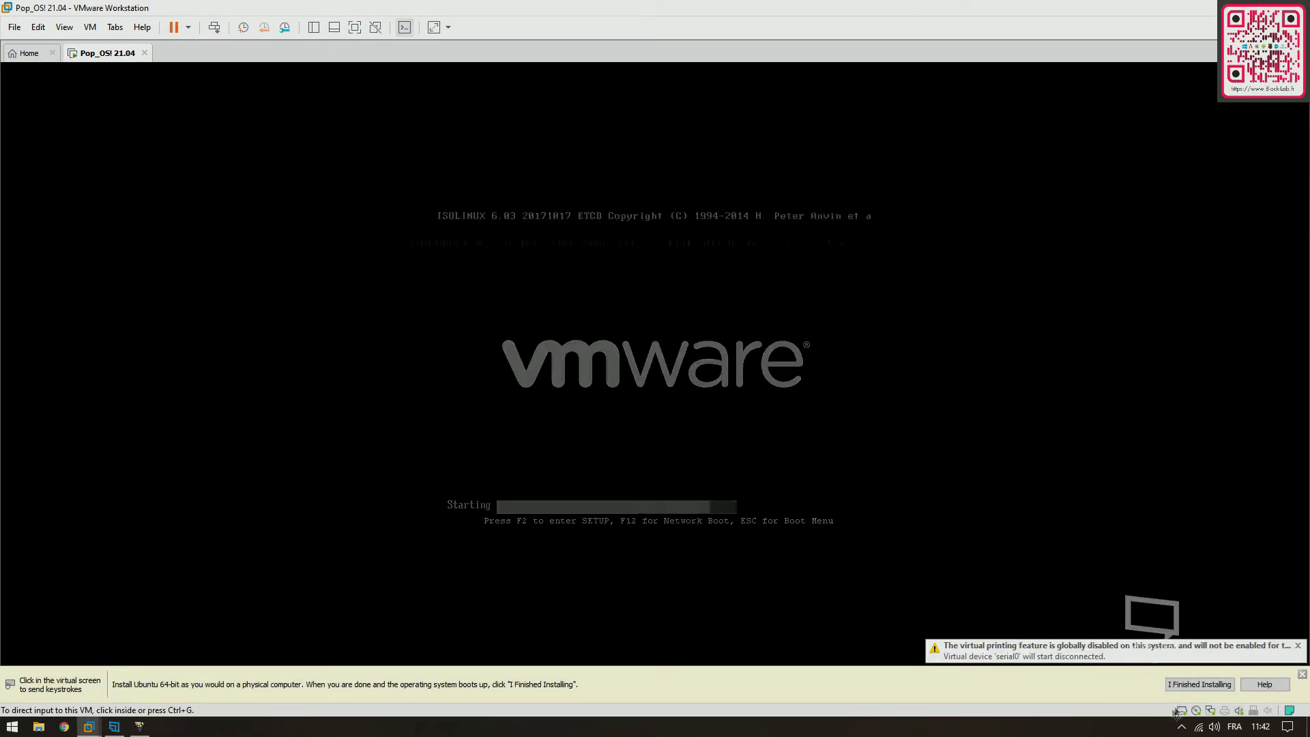
pyautogui.click(1197, 684)
pyautogui.click(719, 371)
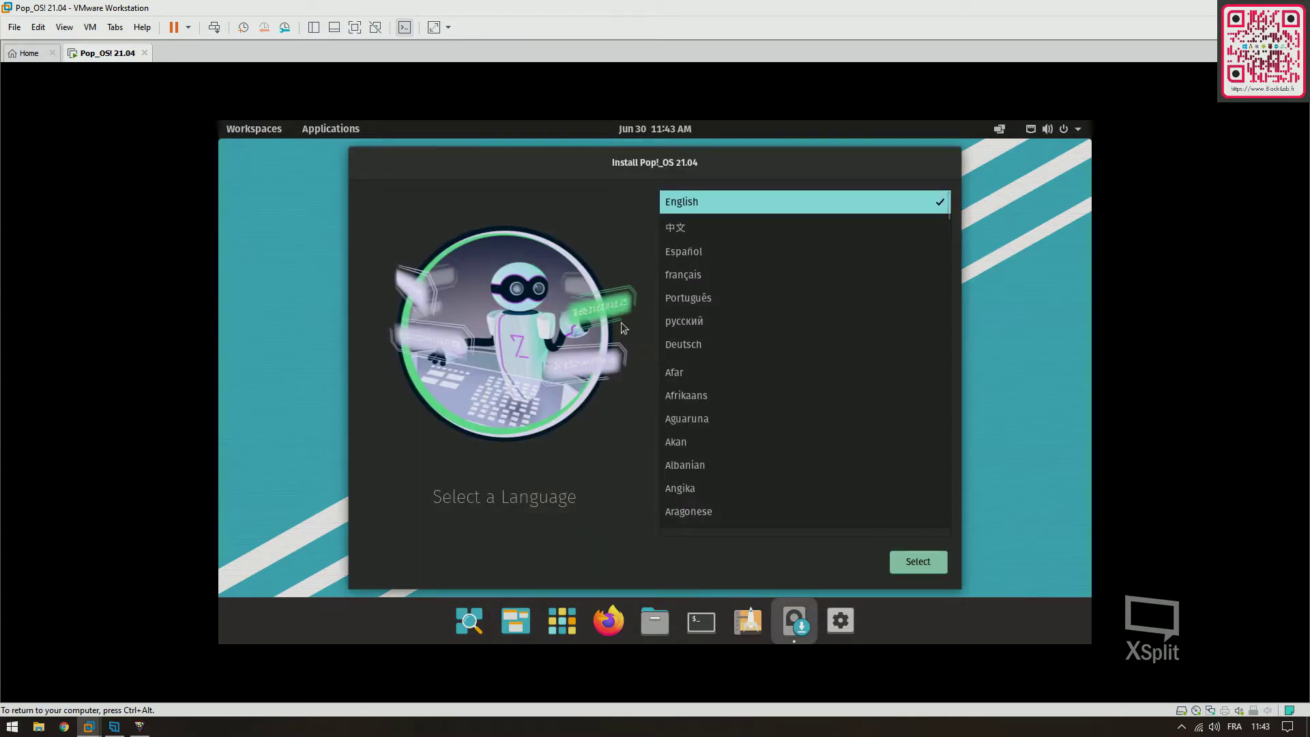
# Choose français (France) as the language and the default Français keyboard layout
pyautogui.click(700, 282)
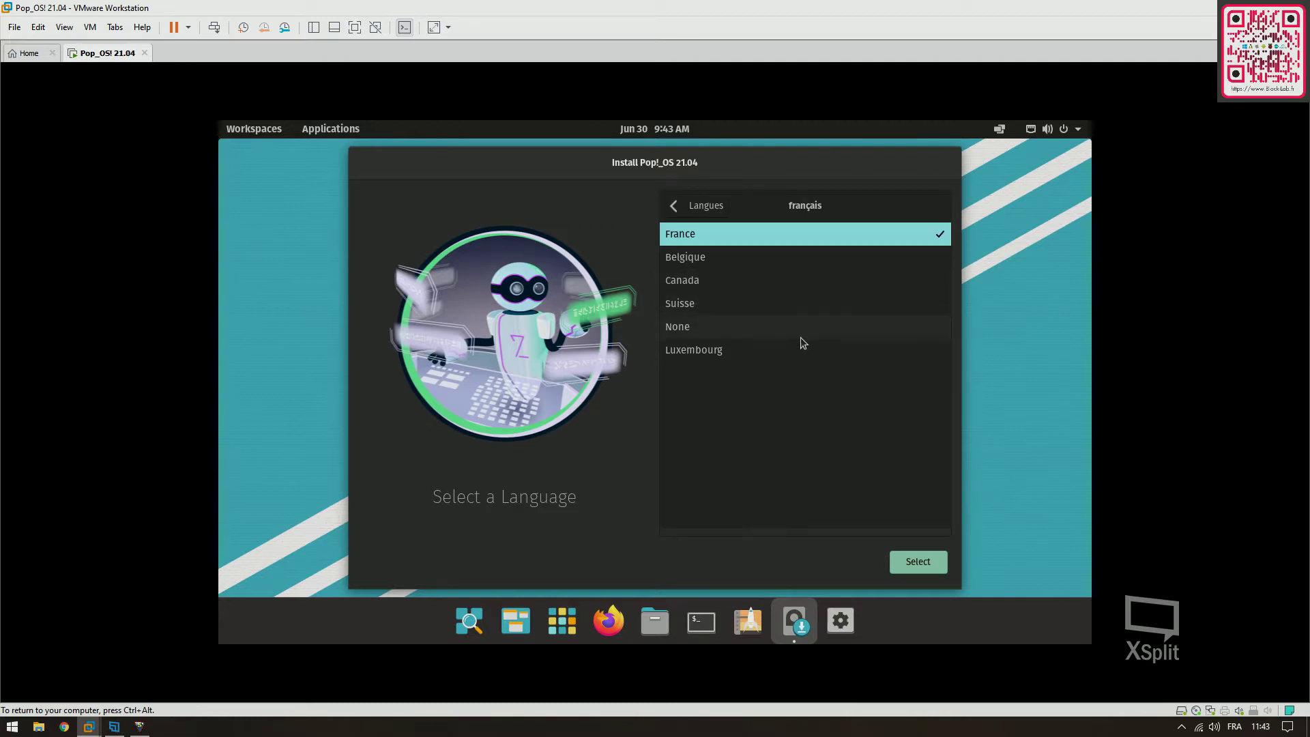
pyautogui.click(915, 561)
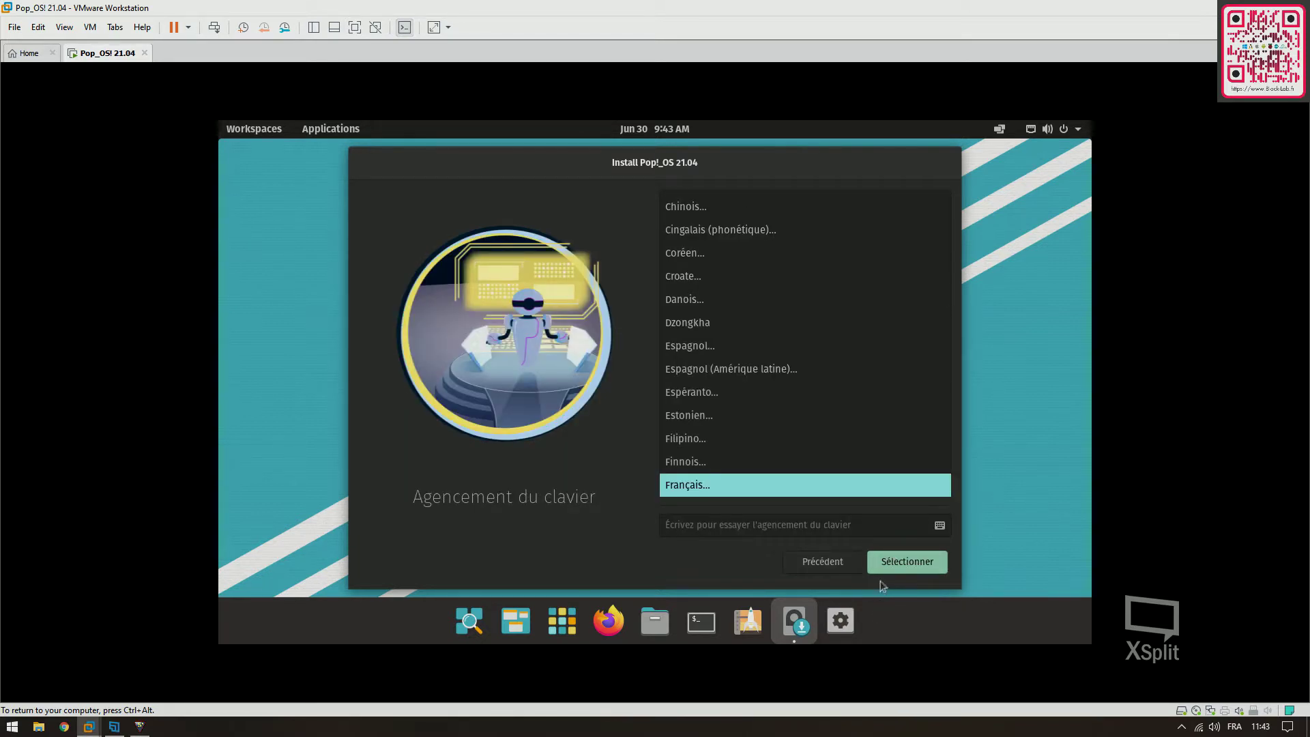
pyautogui.click(908, 560)
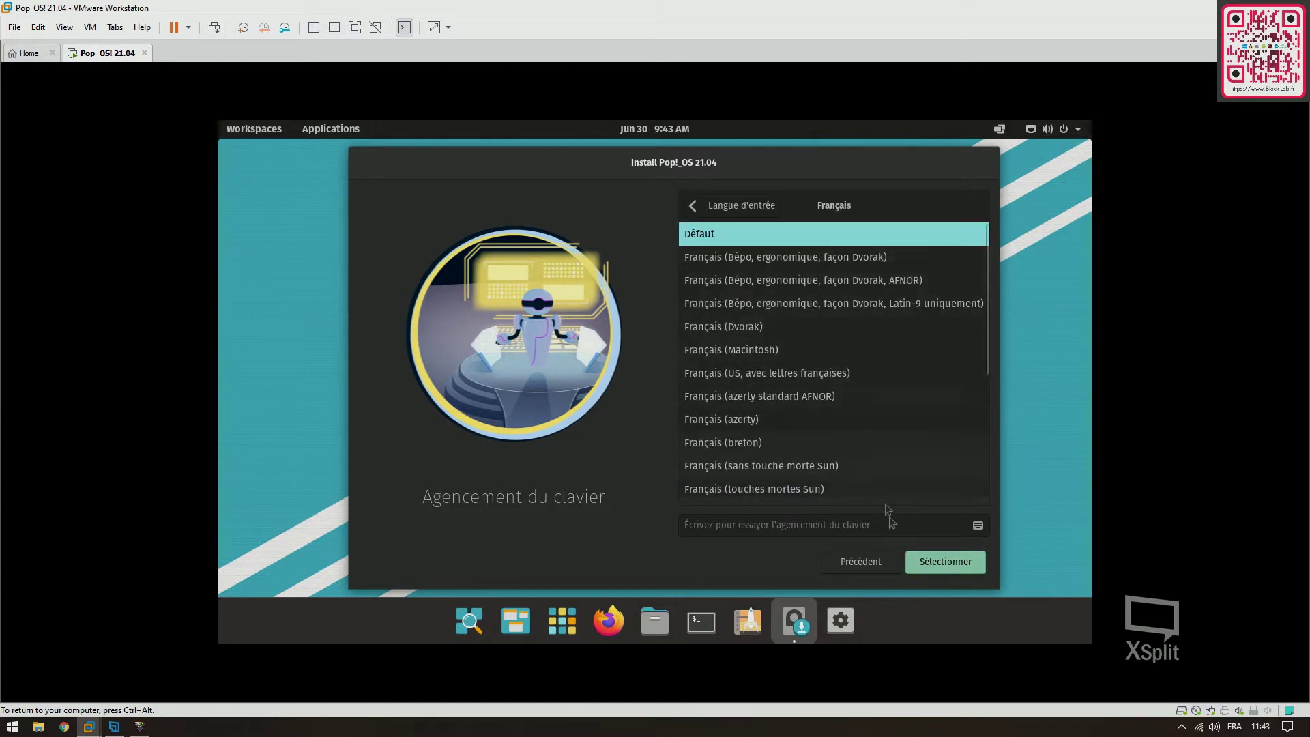
pyautogui.click(927, 565)
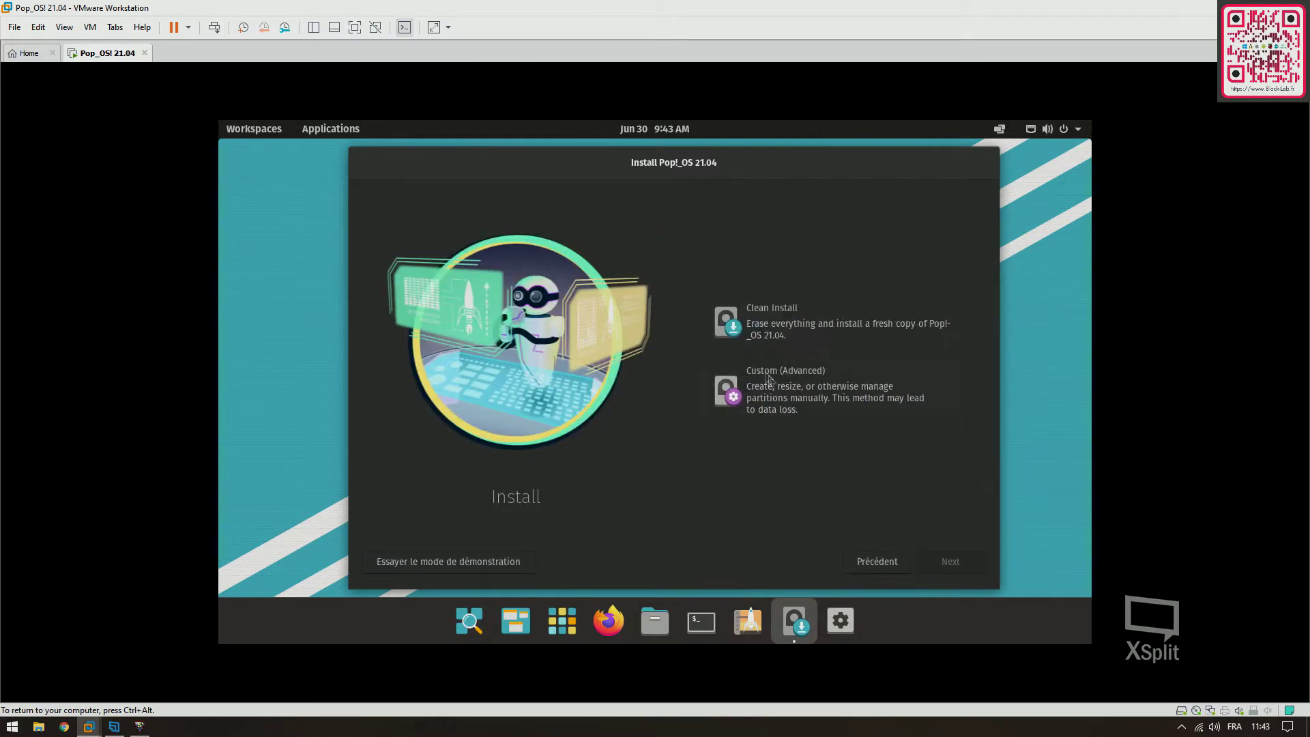
# Choose Clean Install onto the 64 GB VMware Virtual disk and confirm Supprimer et installer
pyautogui.click(745, 332)
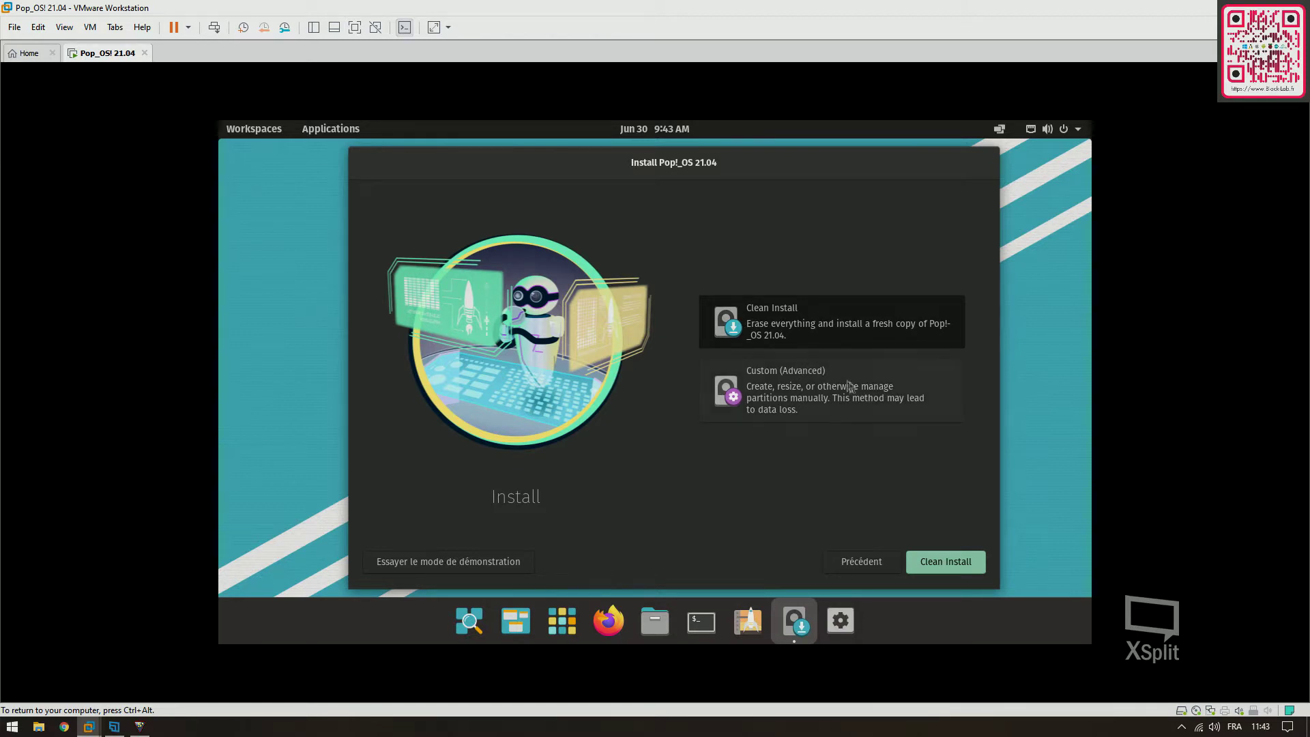
pyautogui.click(926, 562)
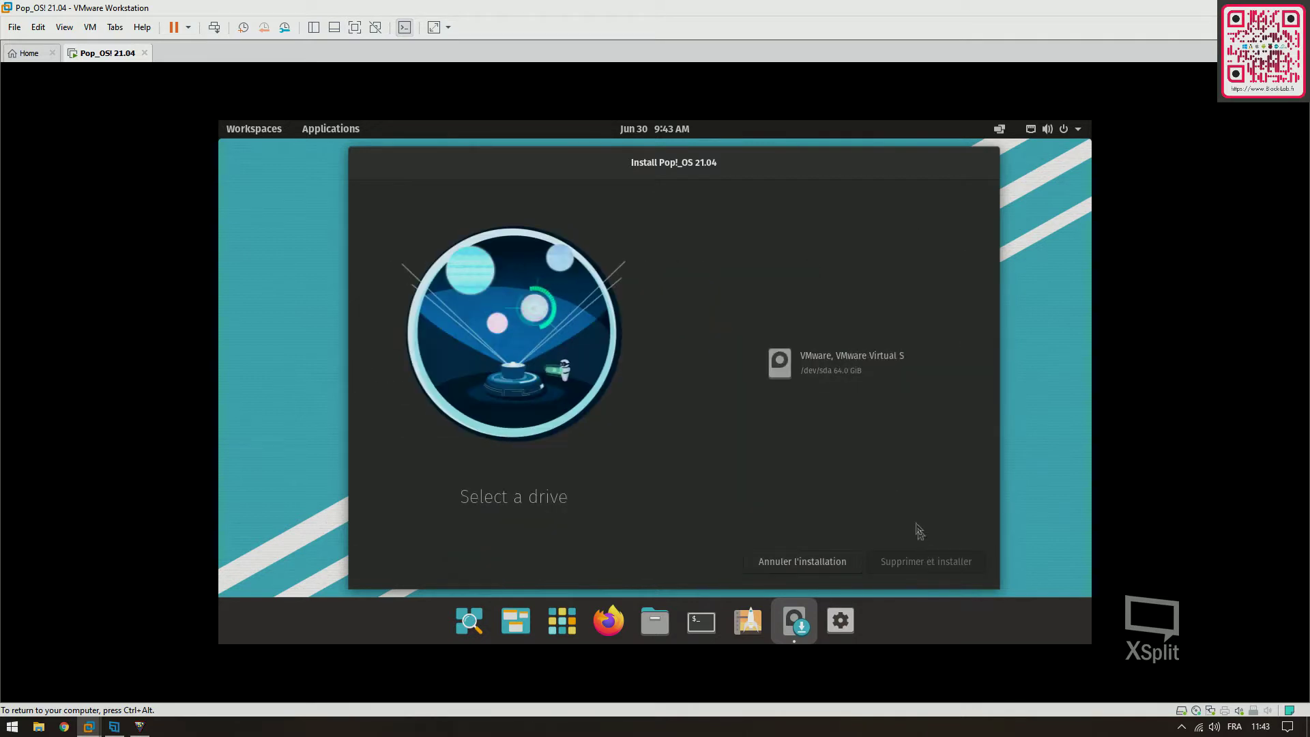
pyautogui.click(825, 365)
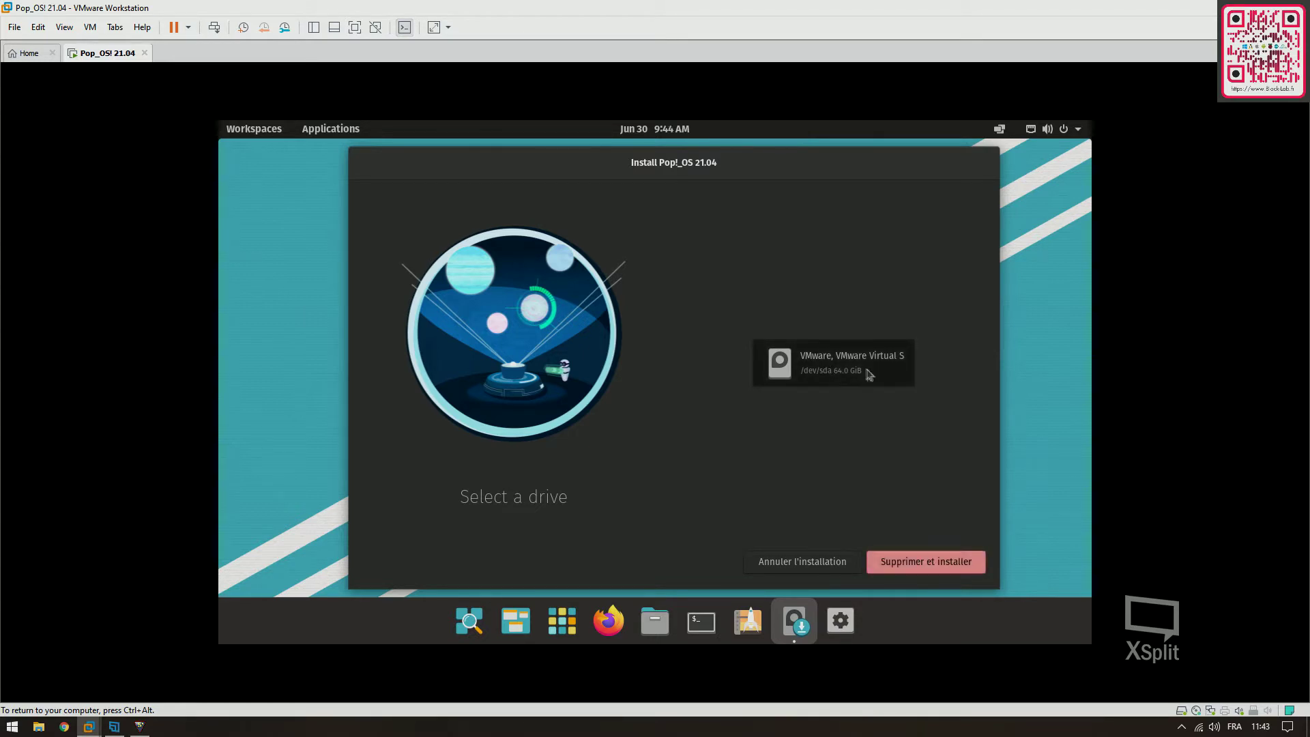
pyautogui.click(924, 567)
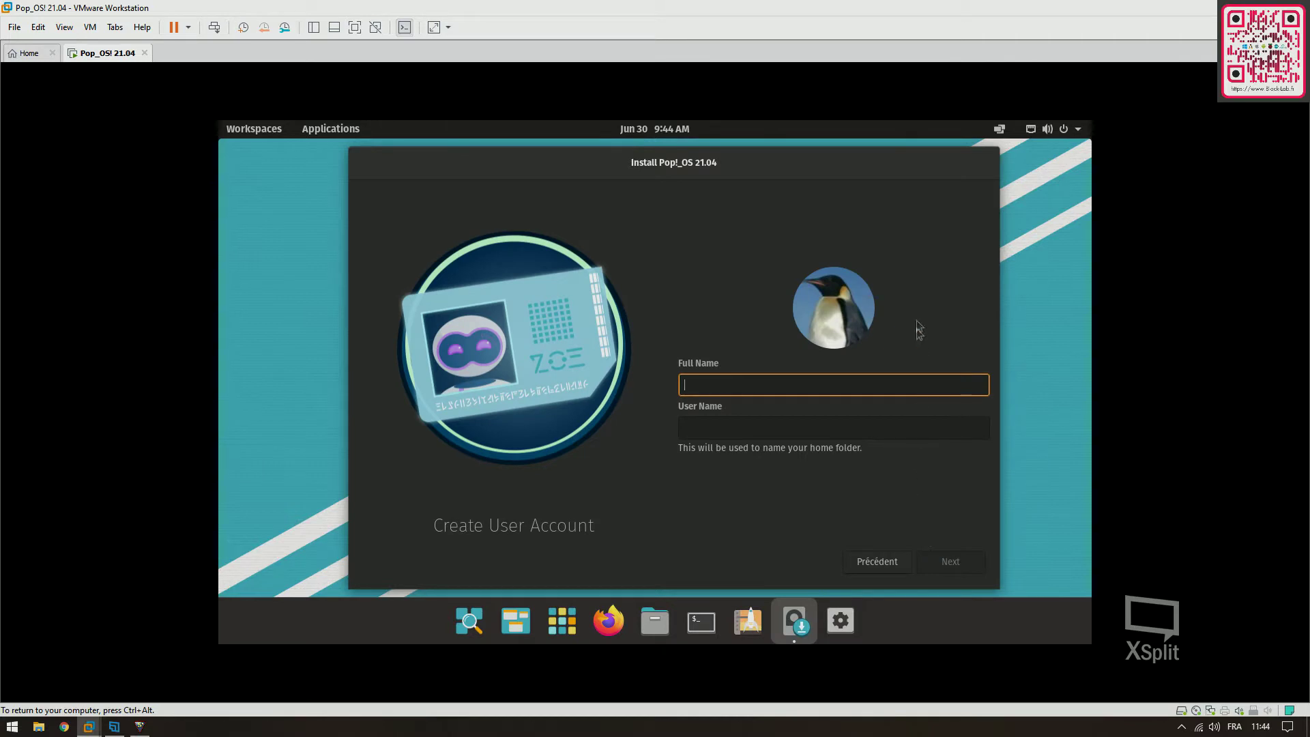
# Enter the account's name, then type and confirm the account password
pyautogui.write('D-Goth')
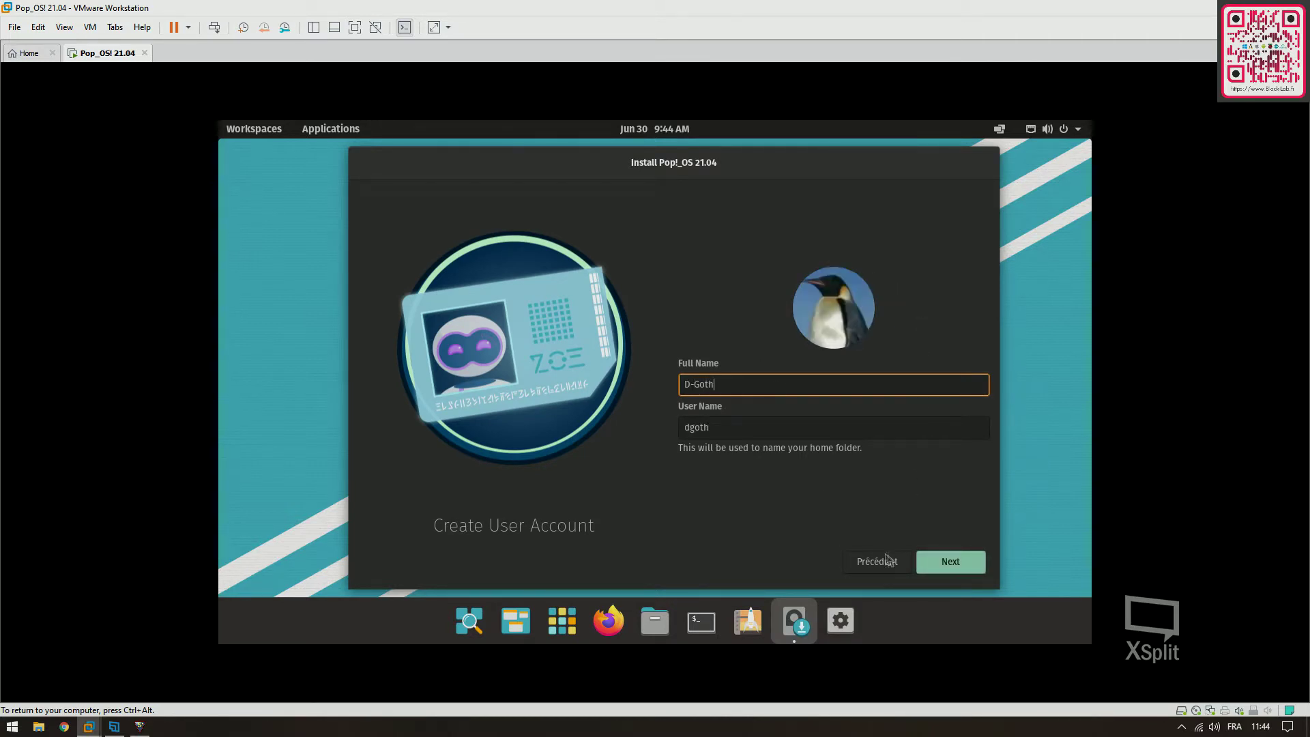
pyautogui.click(932, 565)
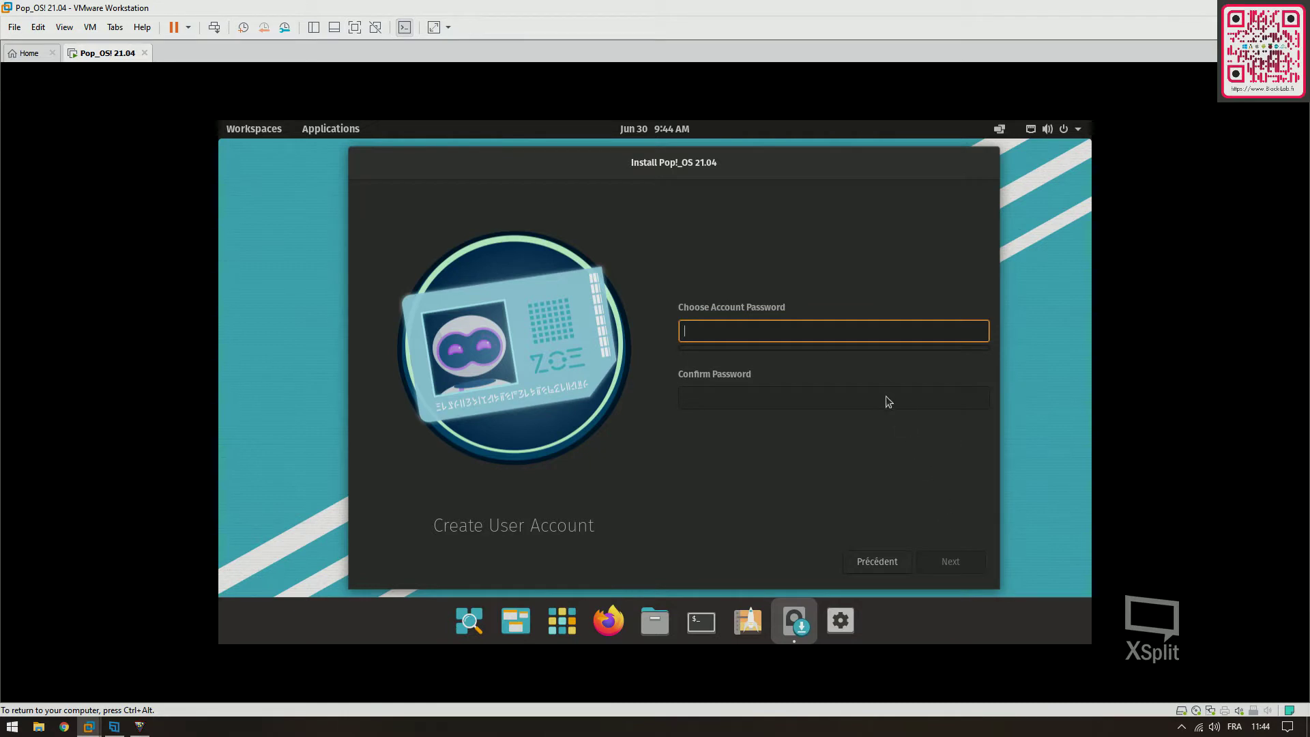
pyautogui.write('123456')
pyautogui.click(885, 396)
pyautogui.write('123456')
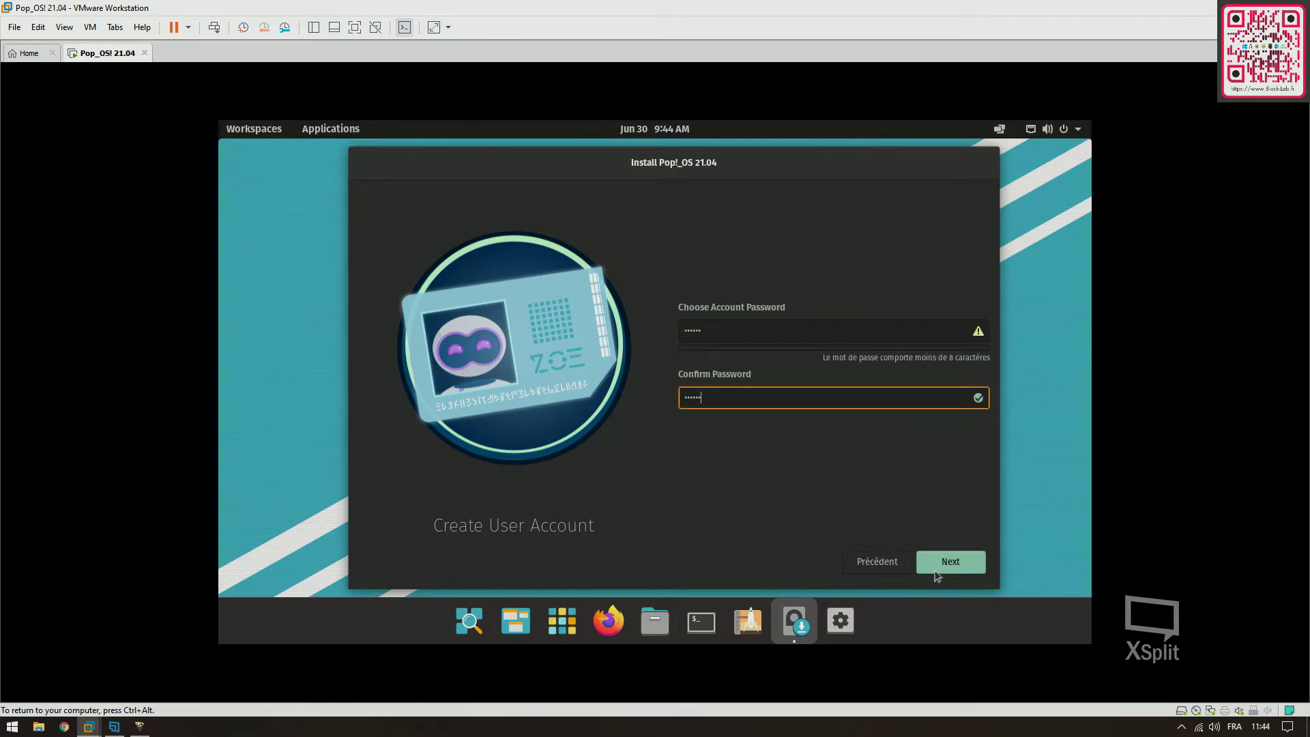
pyautogui.click(936, 571)
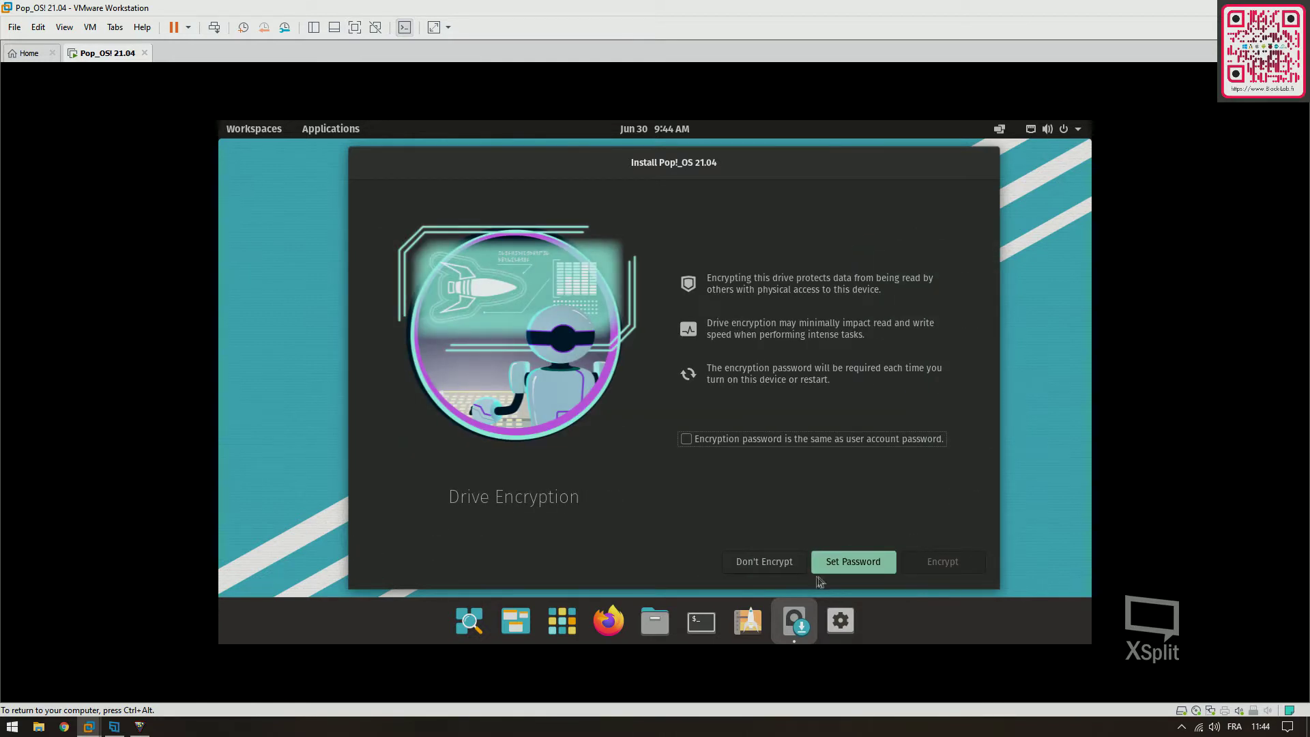
# Choose Don't Encrypt and let the Pop!_OS installation run to completion
pyautogui.click(762, 559)
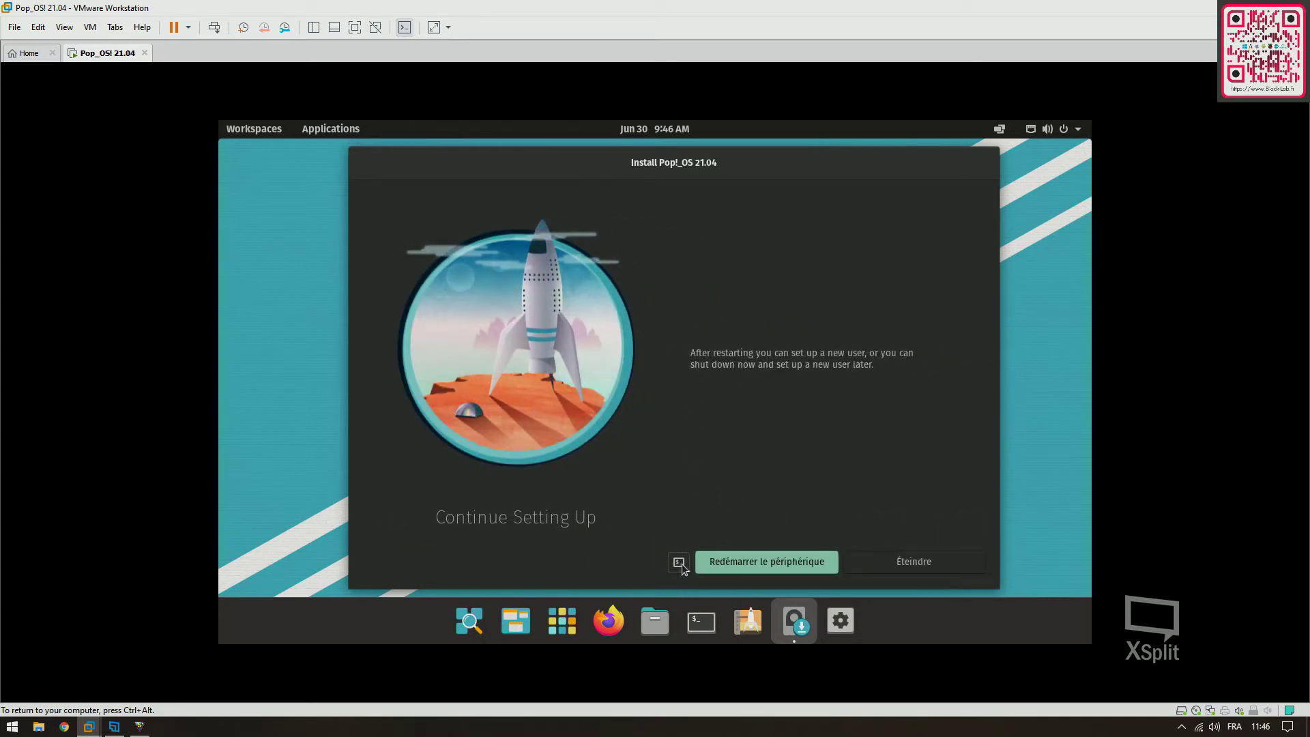
# Restart the device with Redémarrer le périphérique to boot into the installed Pop!_OS
pyautogui.click(740, 563)
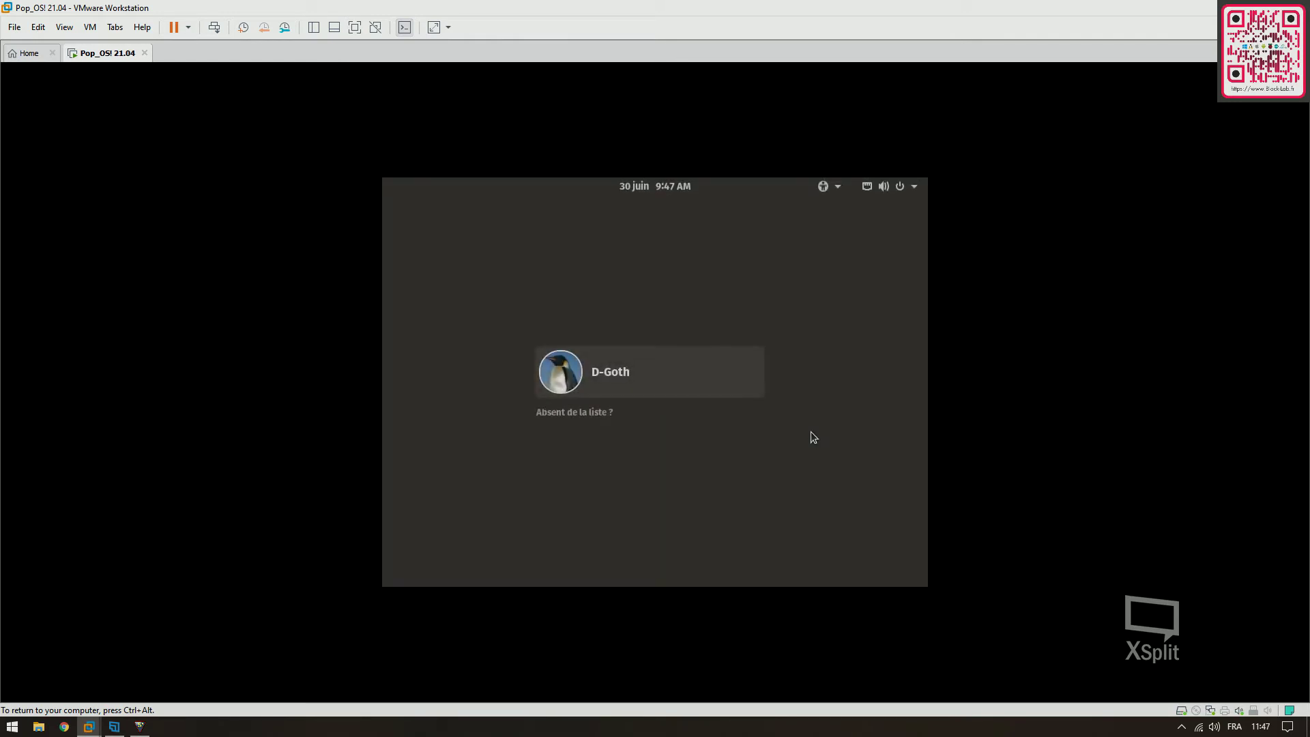
# Select the new user on the login screen and sign in with the account password
pyautogui.click(653, 378)
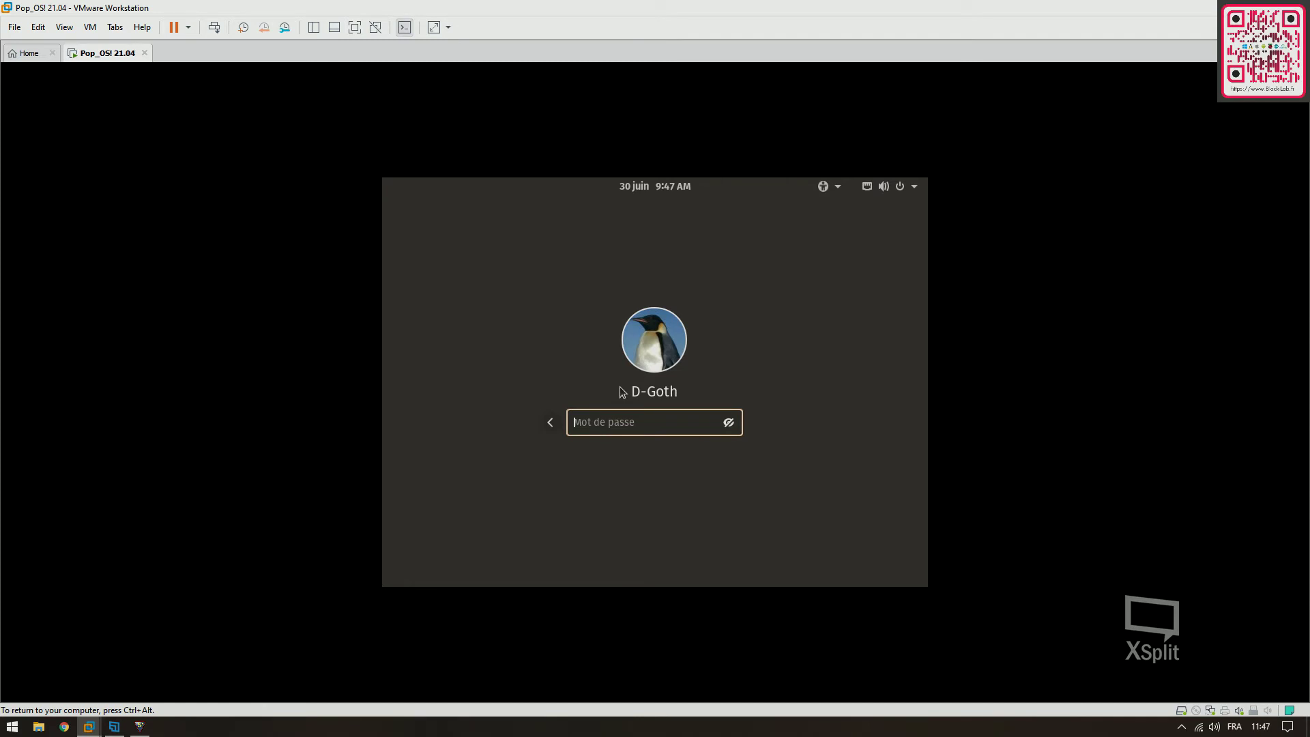
pyautogui.write('*******')
pyautogui.press('Return')
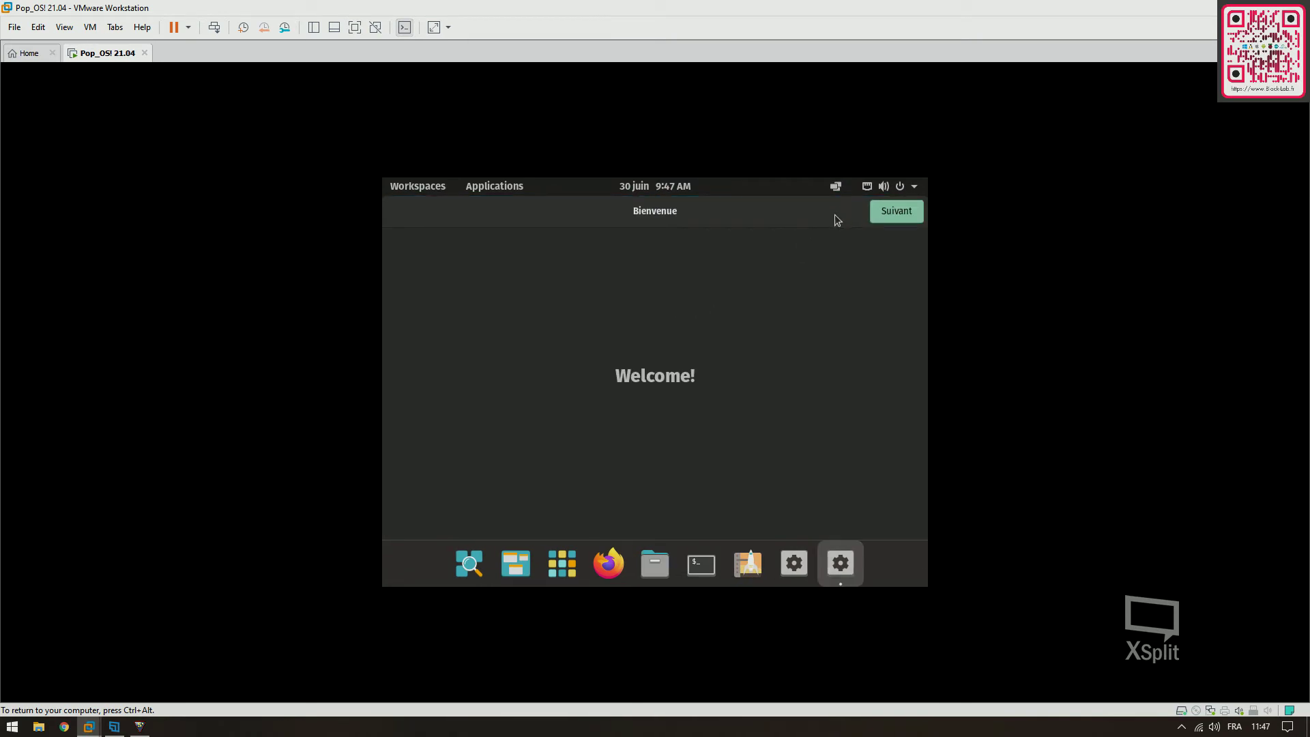
# Accept the Français keyboard layout and, after trying the others, choose the edge-to-edge dock
pyautogui.click(880, 215)
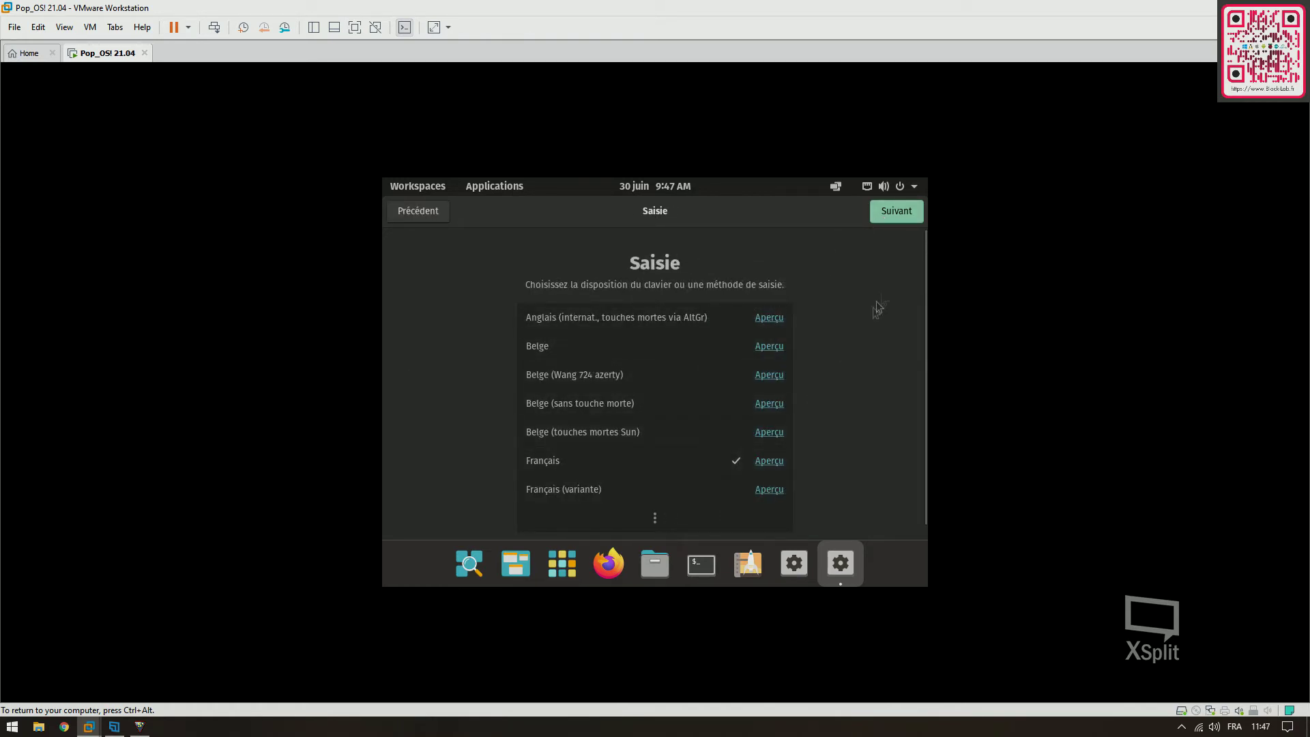
pyautogui.click(903, 218)
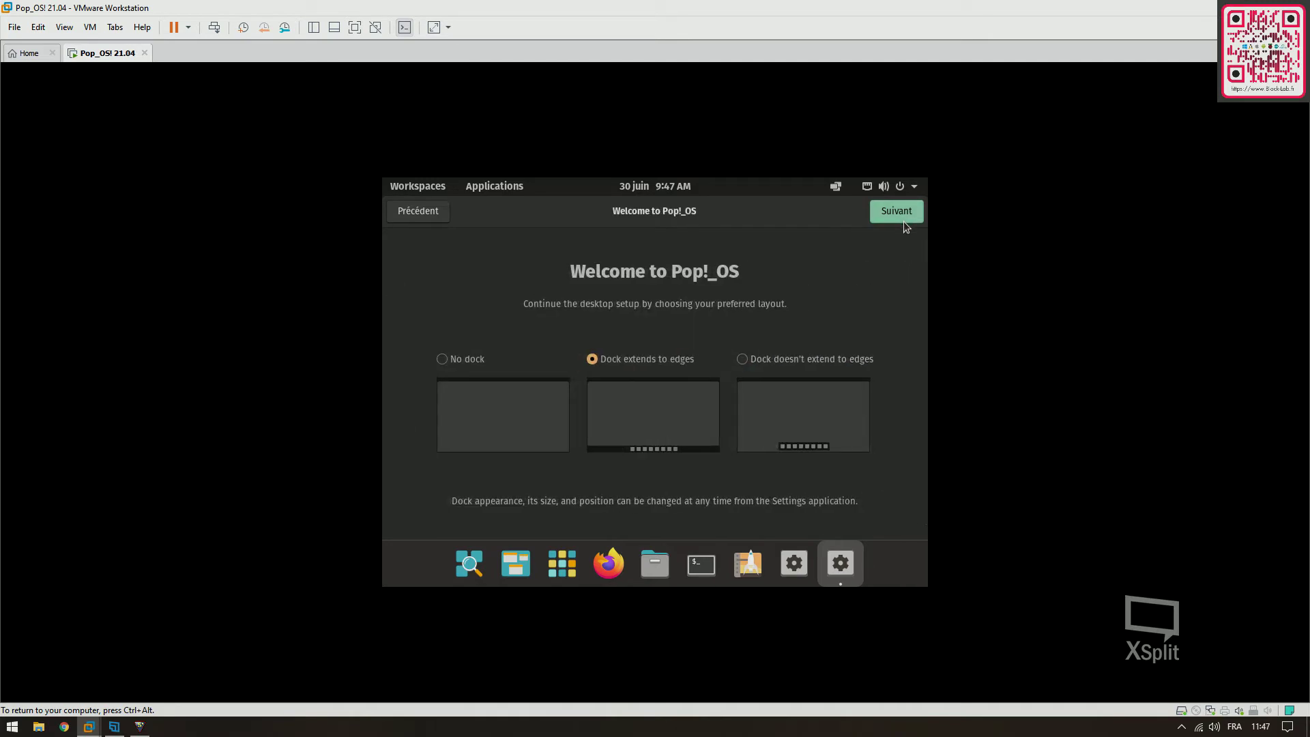
pyautogui.click(459, 359)
pyautogui.click(593, 383)
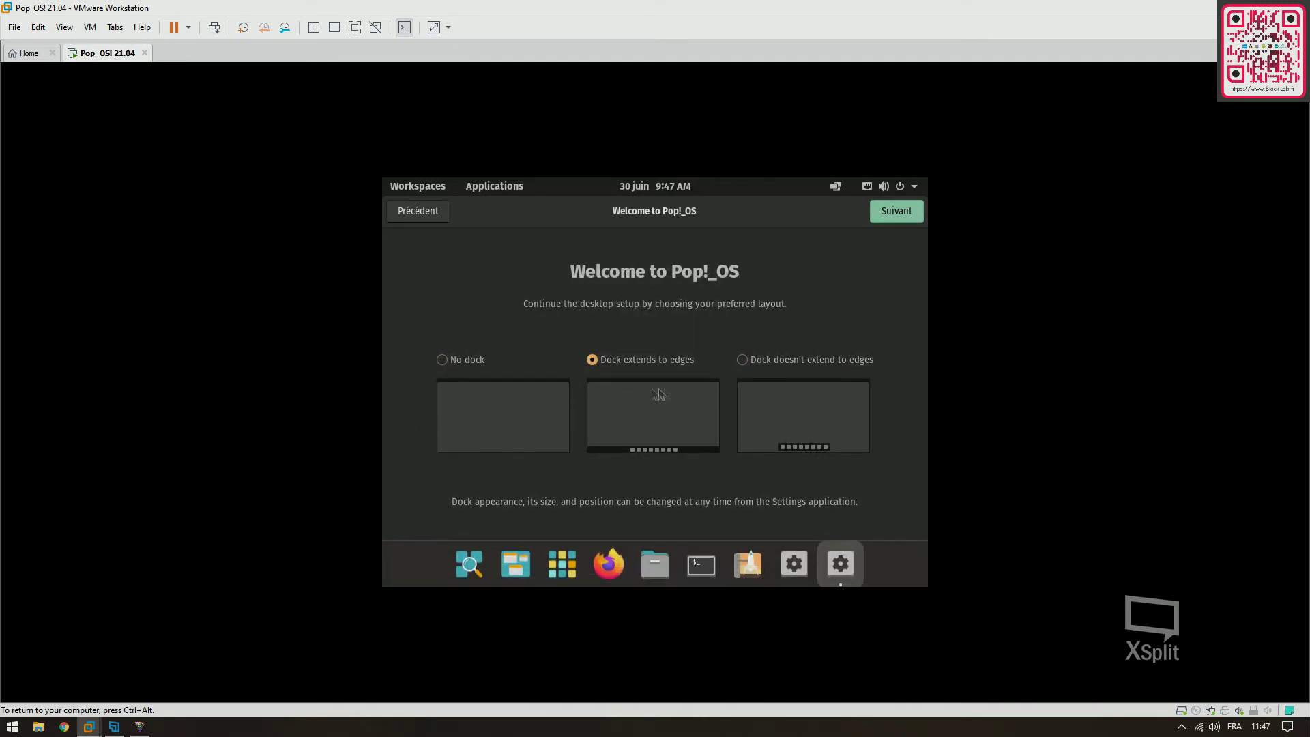
pyautogui.click(744, 364)
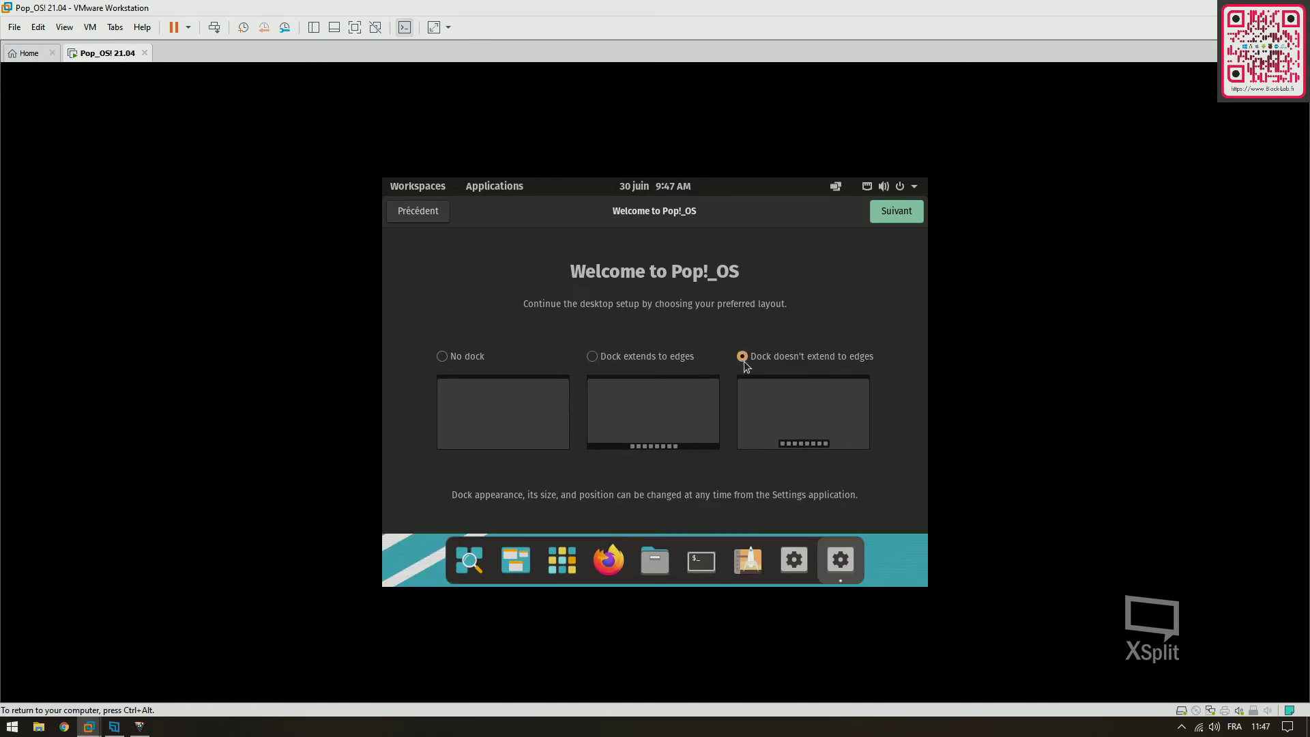
pyautogui.click(675, 359)
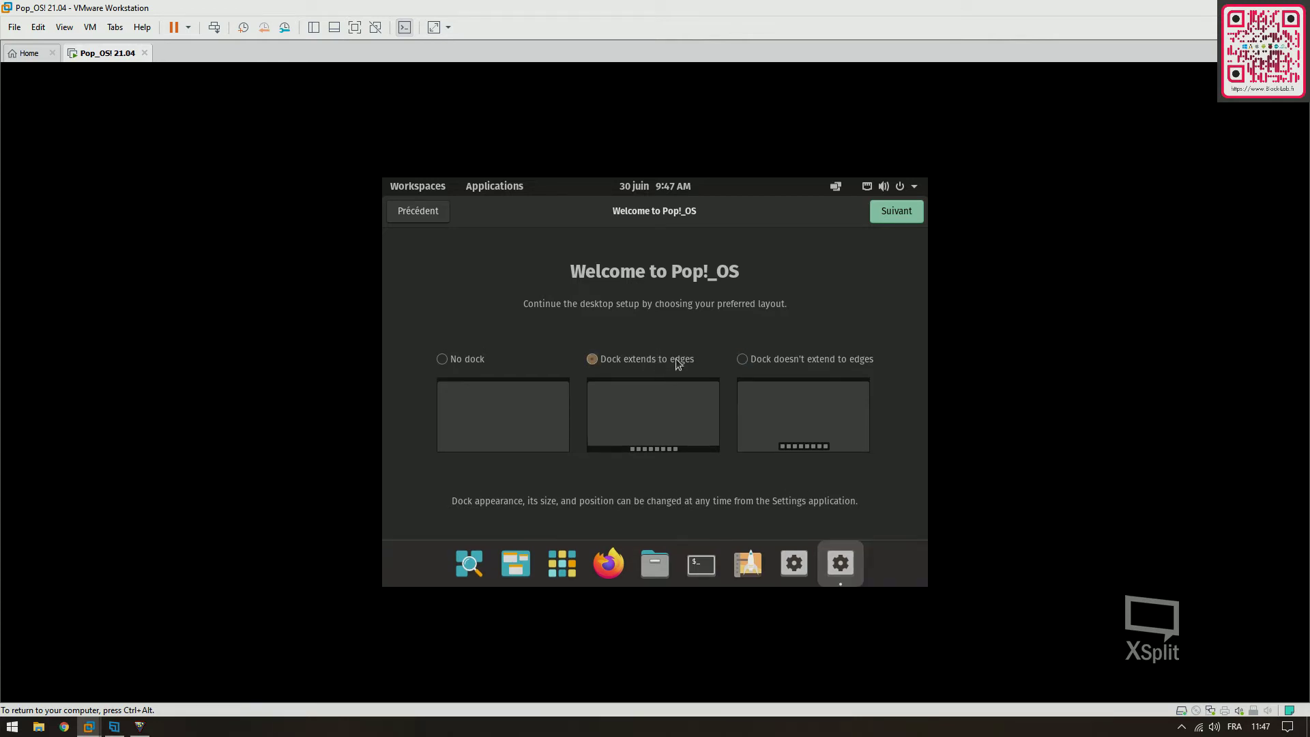
# Keep both Applications and Workspaces top-bar buttons, then move past the launcher and gestures pages
pyautogui.click(887, 215)
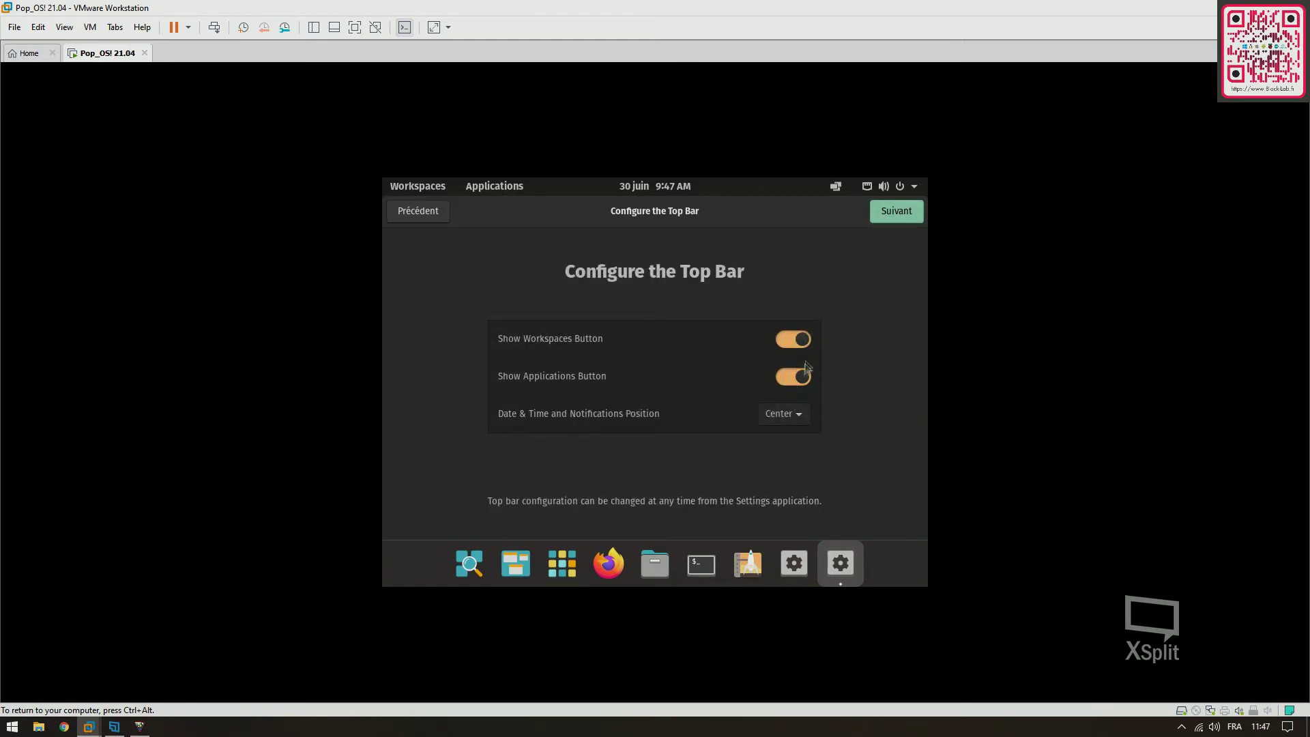
pyautogui.click(801, 379)
pyautogui.click(802, 378)
pyautogui.click(791, 340)
pyautogui.click(791, 340)
pyautogui.click(896, 212)
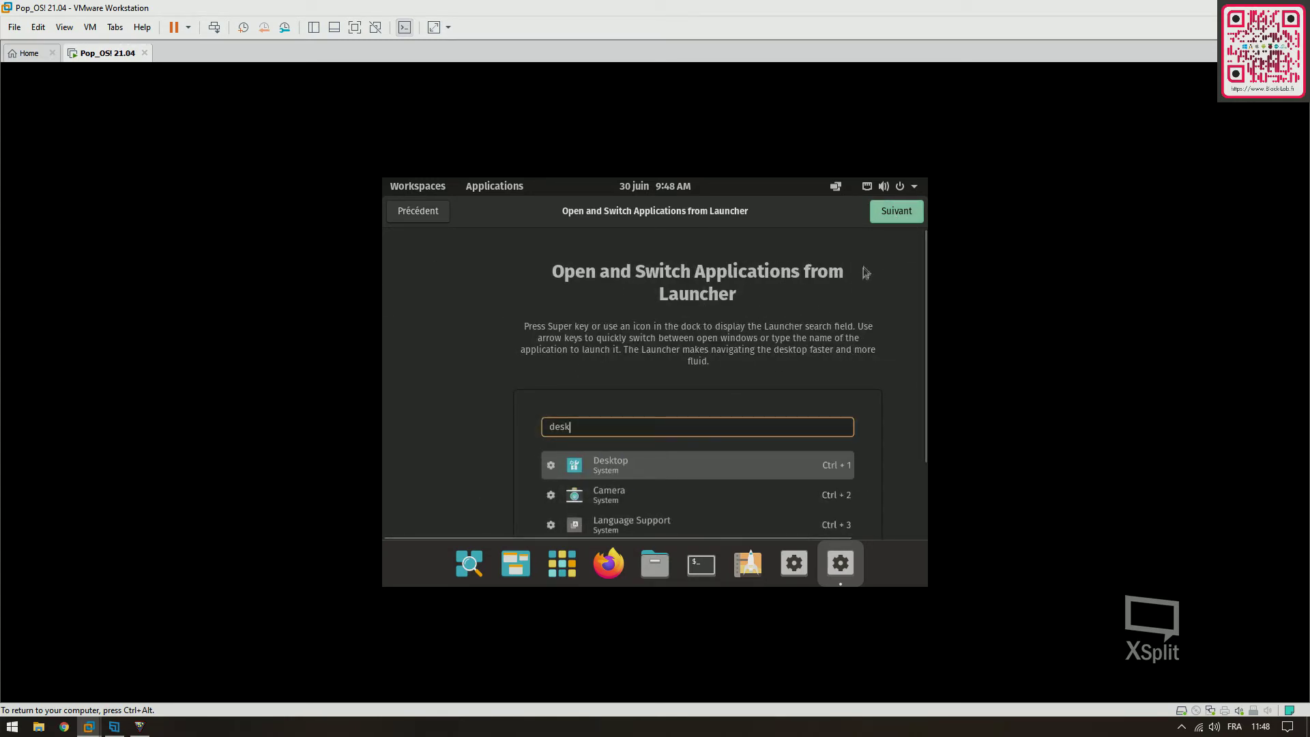
pyautogui.click(882, 216)
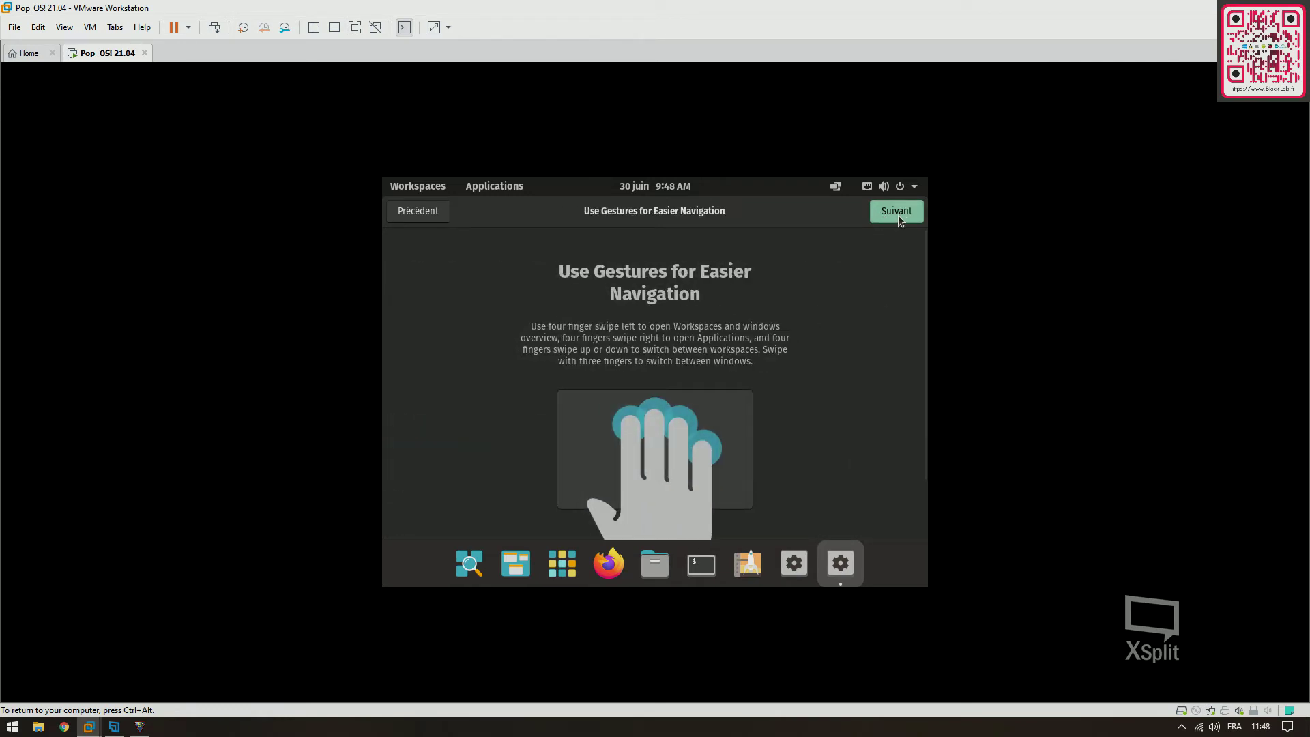
pyautogui.click(898, 221)
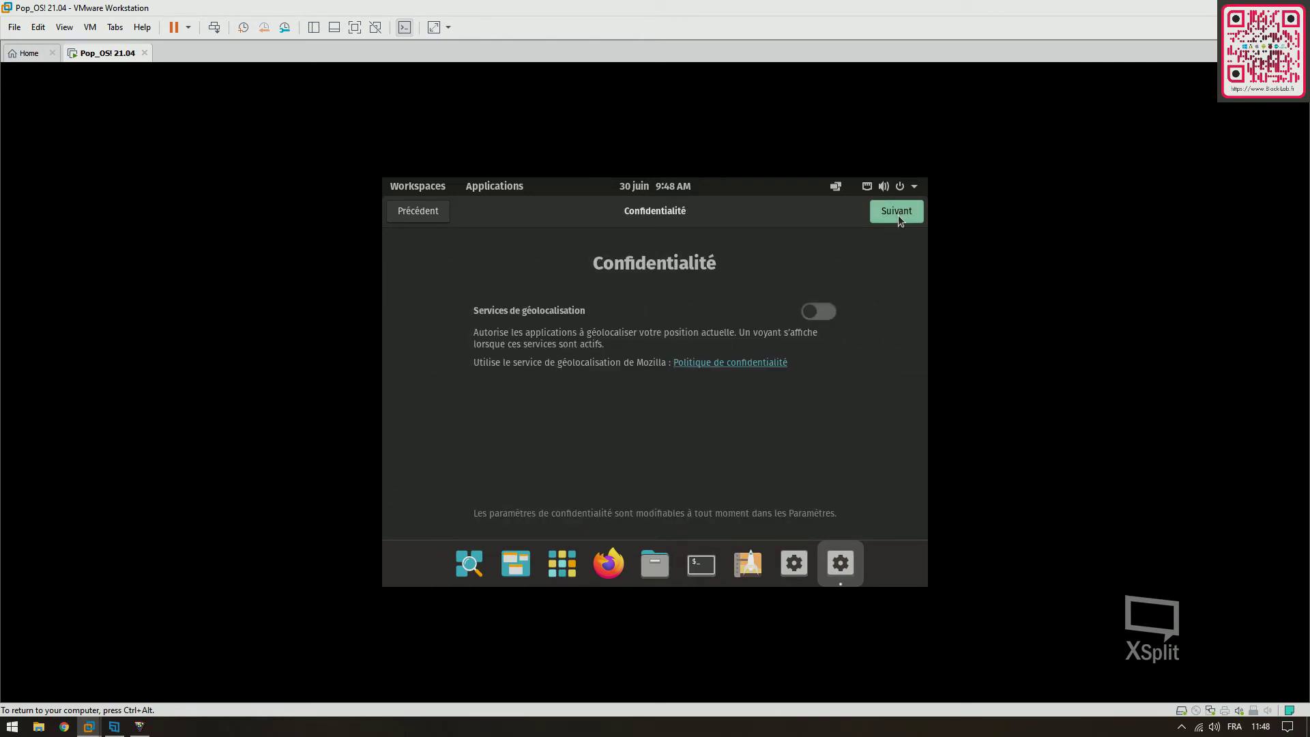
# Search 'Paris' to set the Paris, France time zone, skip online accounts, and finish setup
pyautogui.click(895, 218)
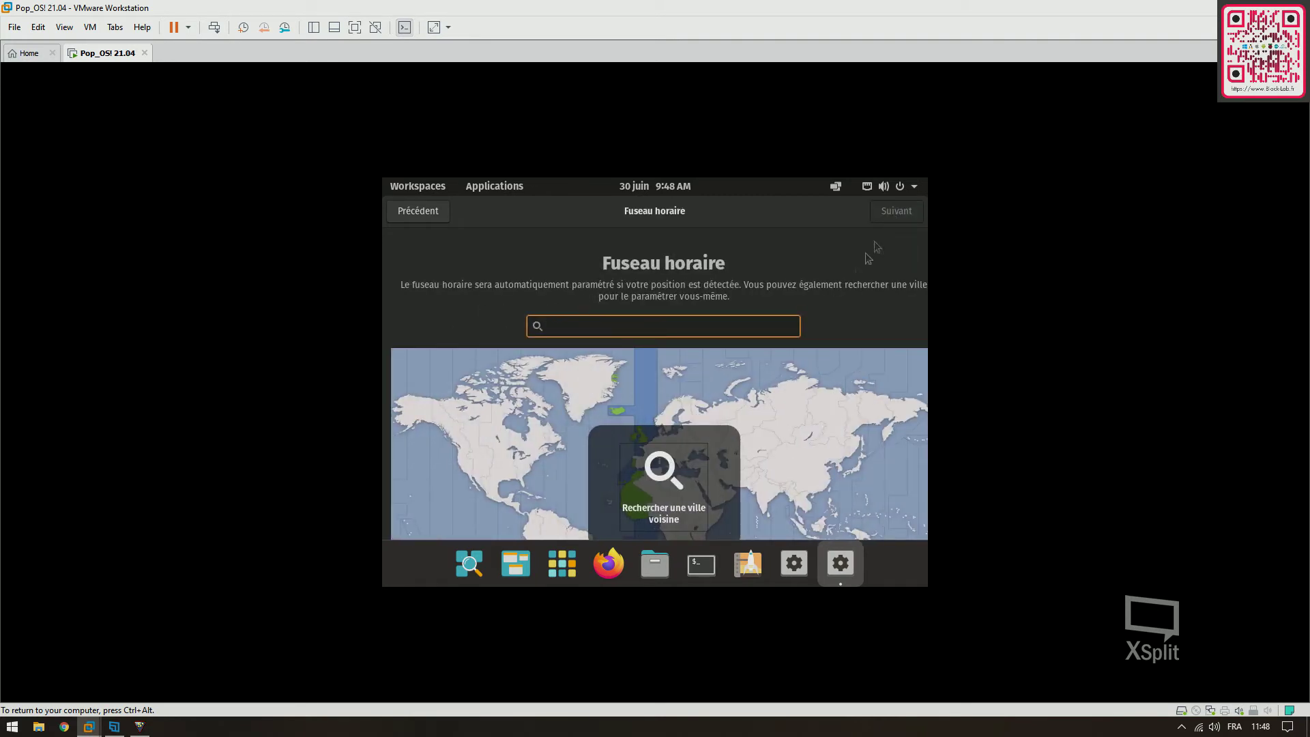
pyautogui.write('Paris')
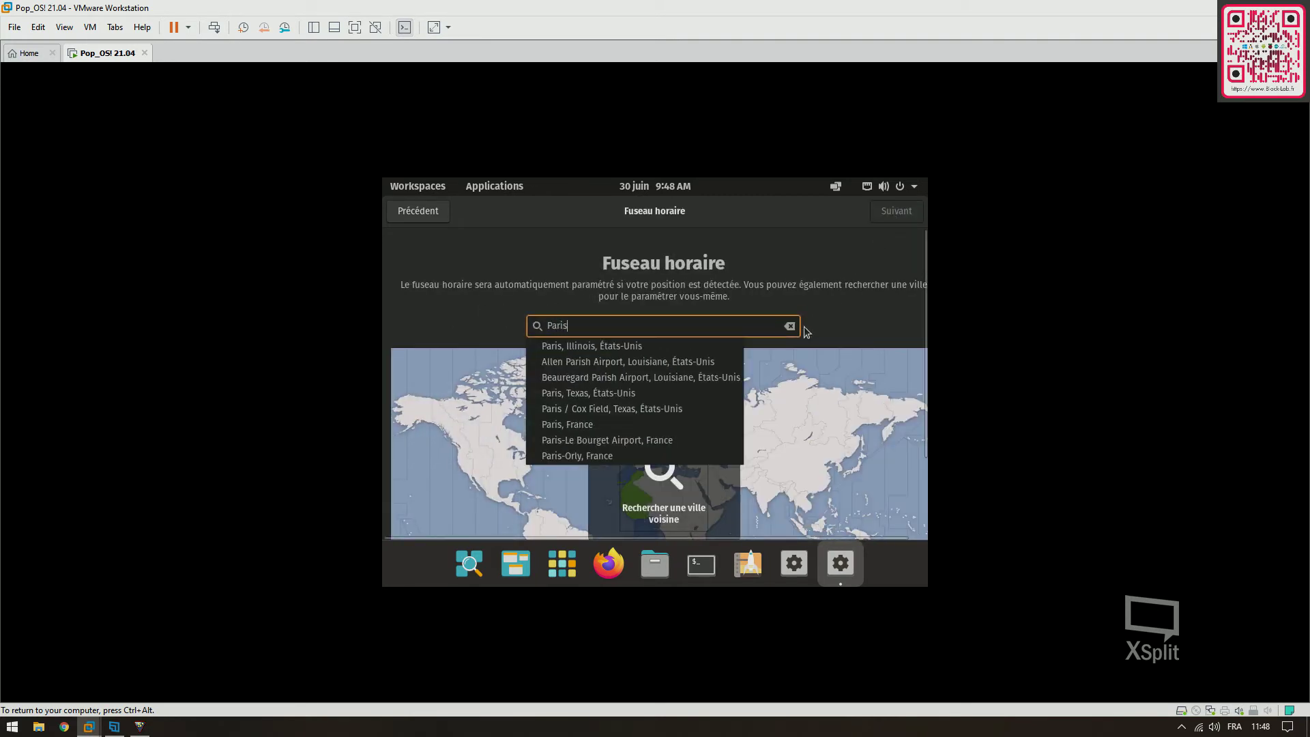
pyautogui.click(576, 424)
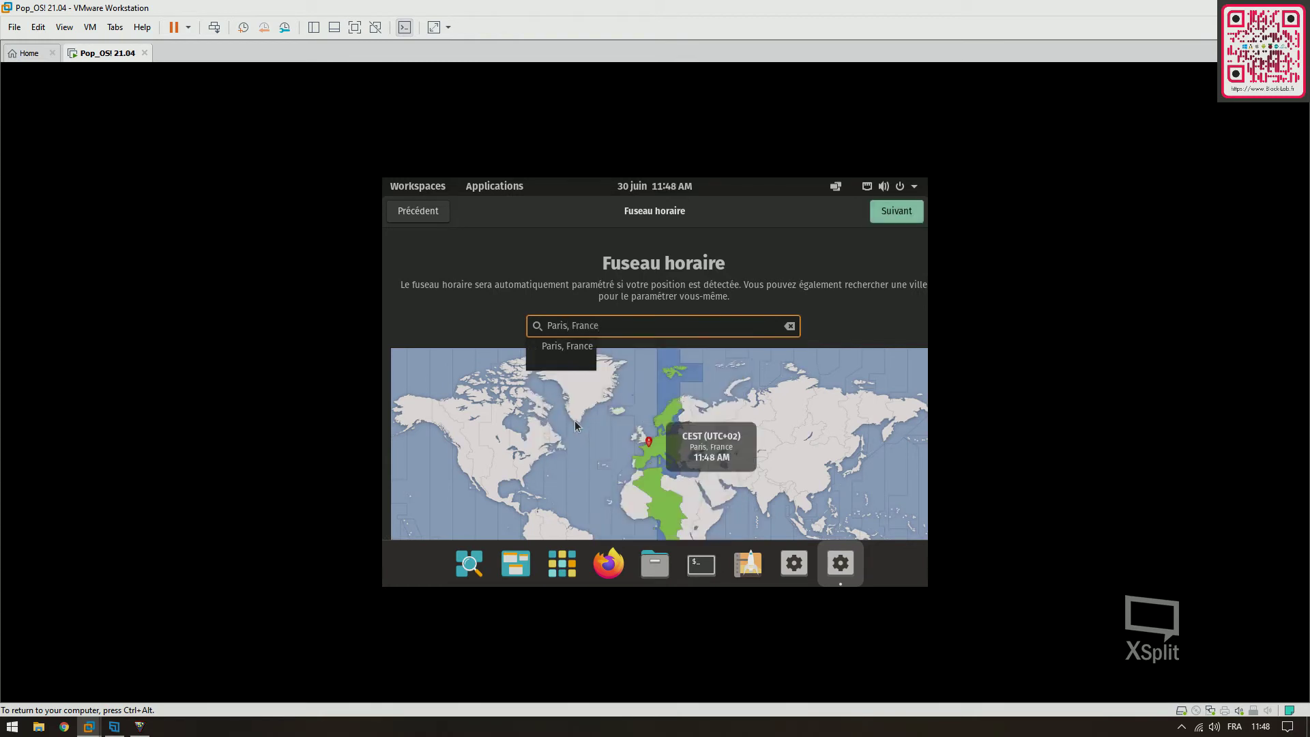
pyautogui.click(892, 218)
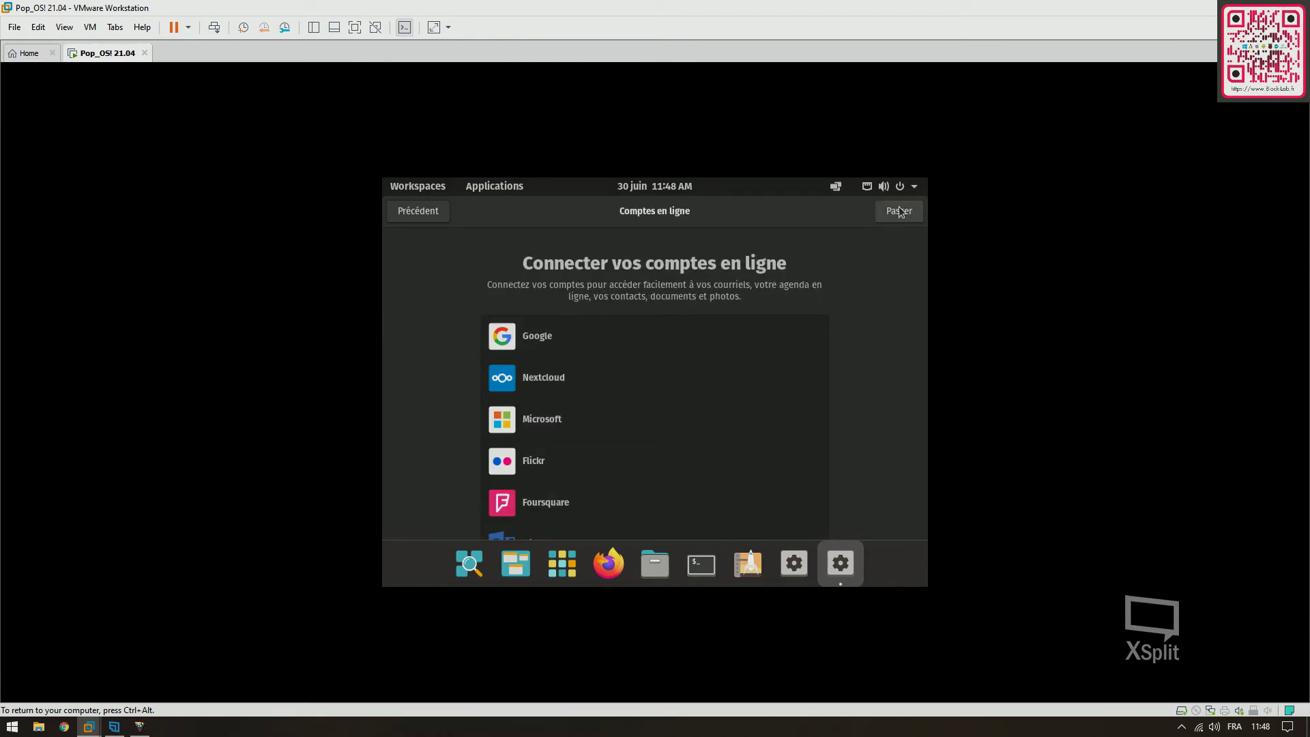
pyautogui.click(898, 213)
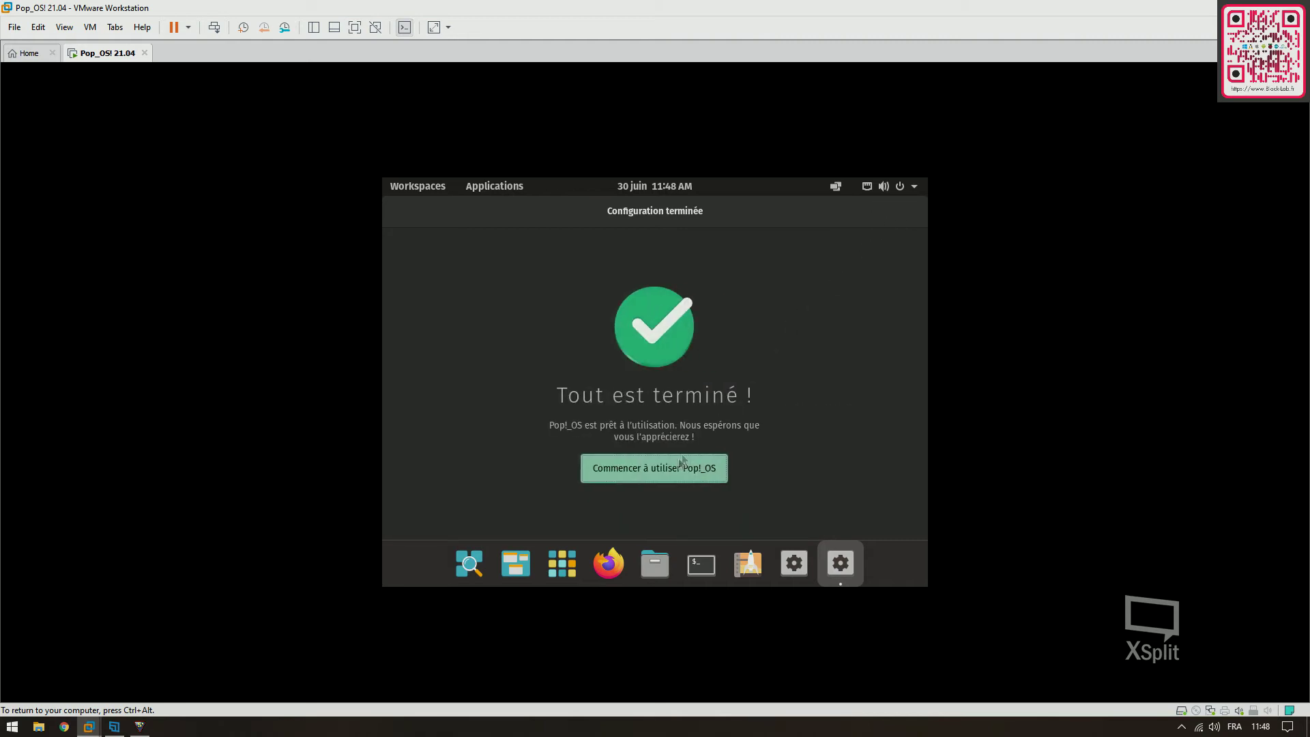
pyautogui.click(674, 464)
# Apply and keep a 1440 × 900 (16:10) resolution in the display settings, then close Settings
pyautogui.rightClick(684, 360)
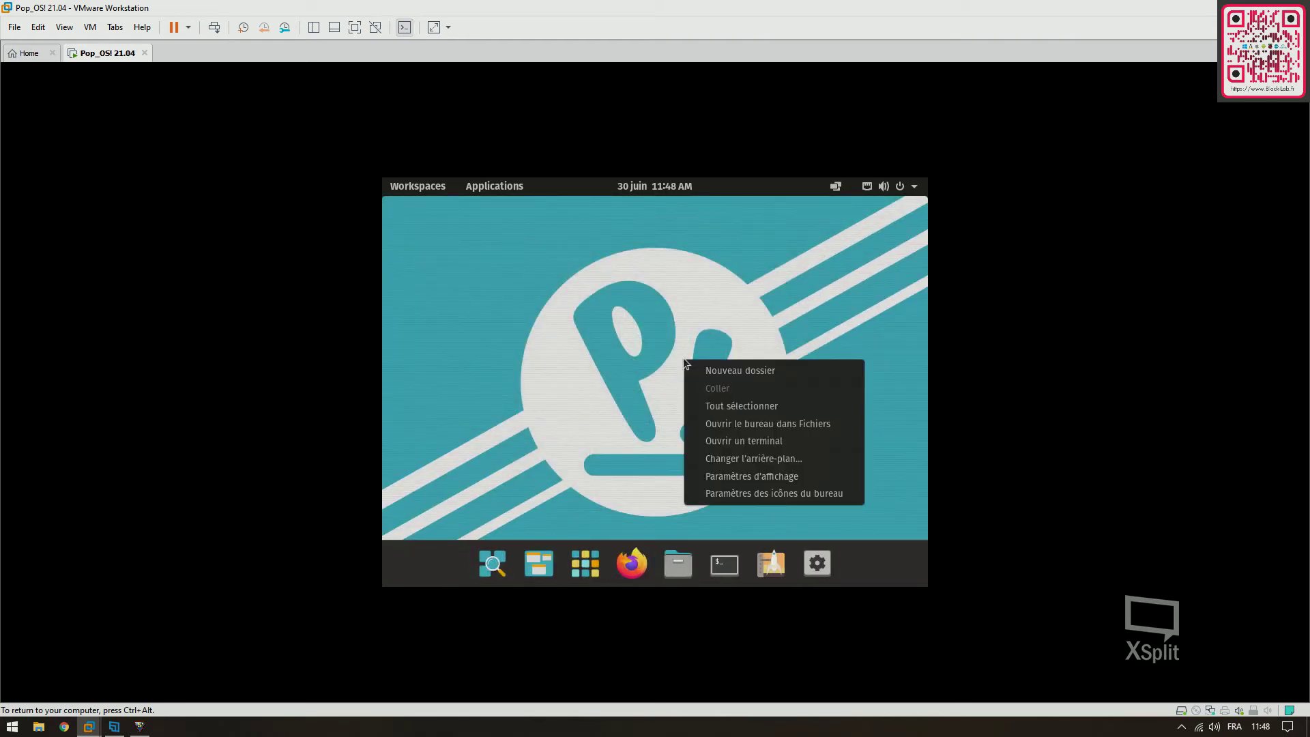
pyautogui.click(722, 476)
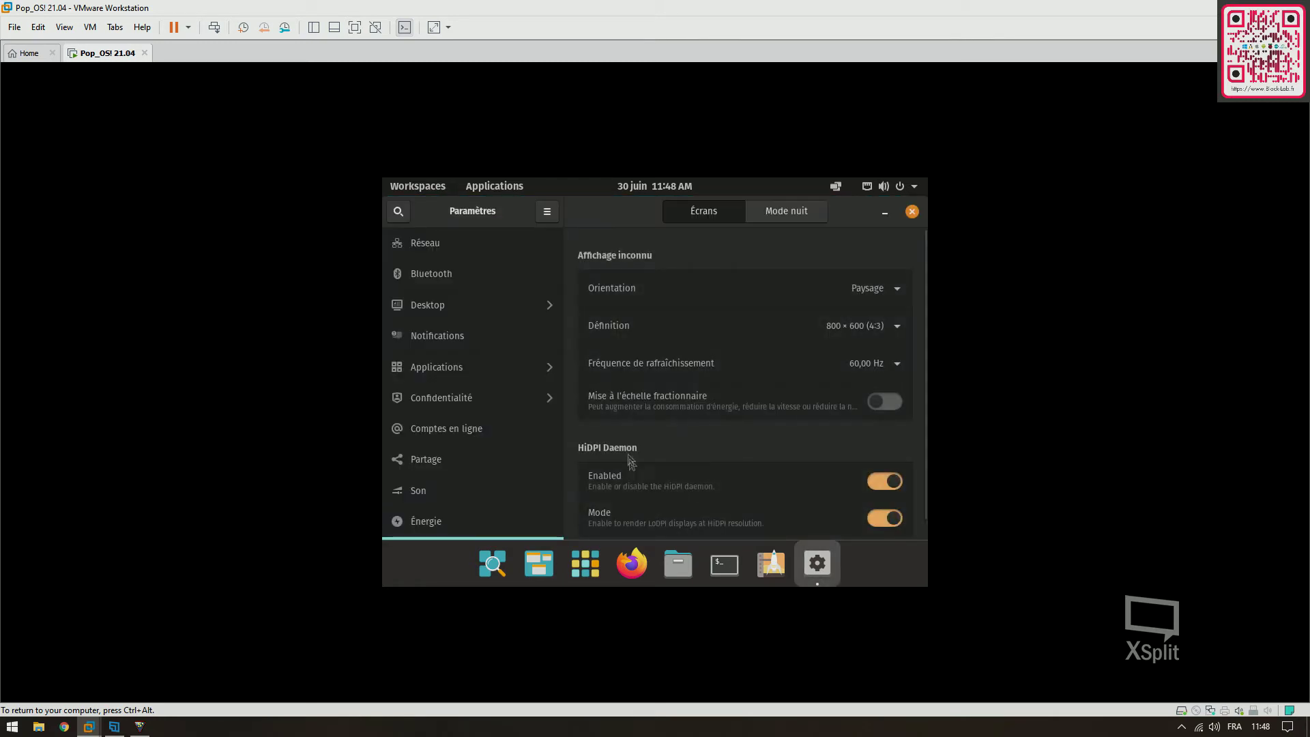
pyautogui.click(898, 329)
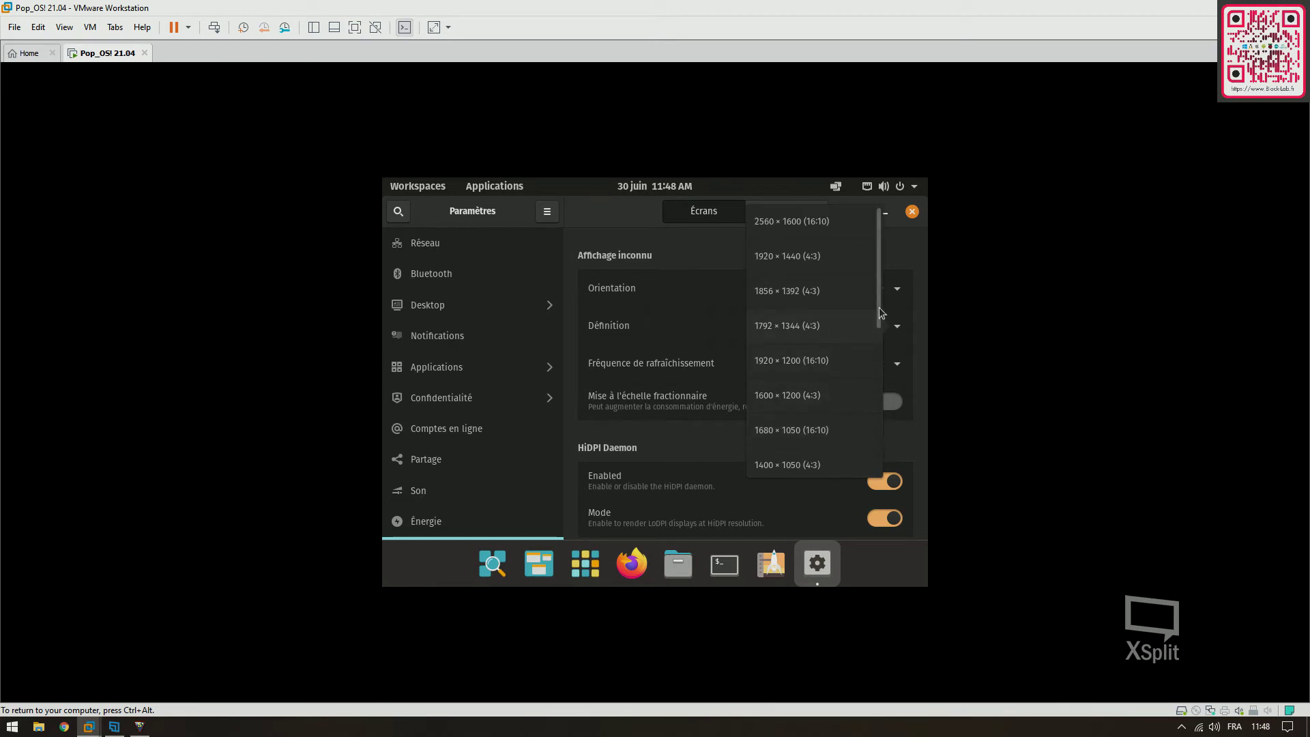
pyautogui.scroll(-4, 876, 379)
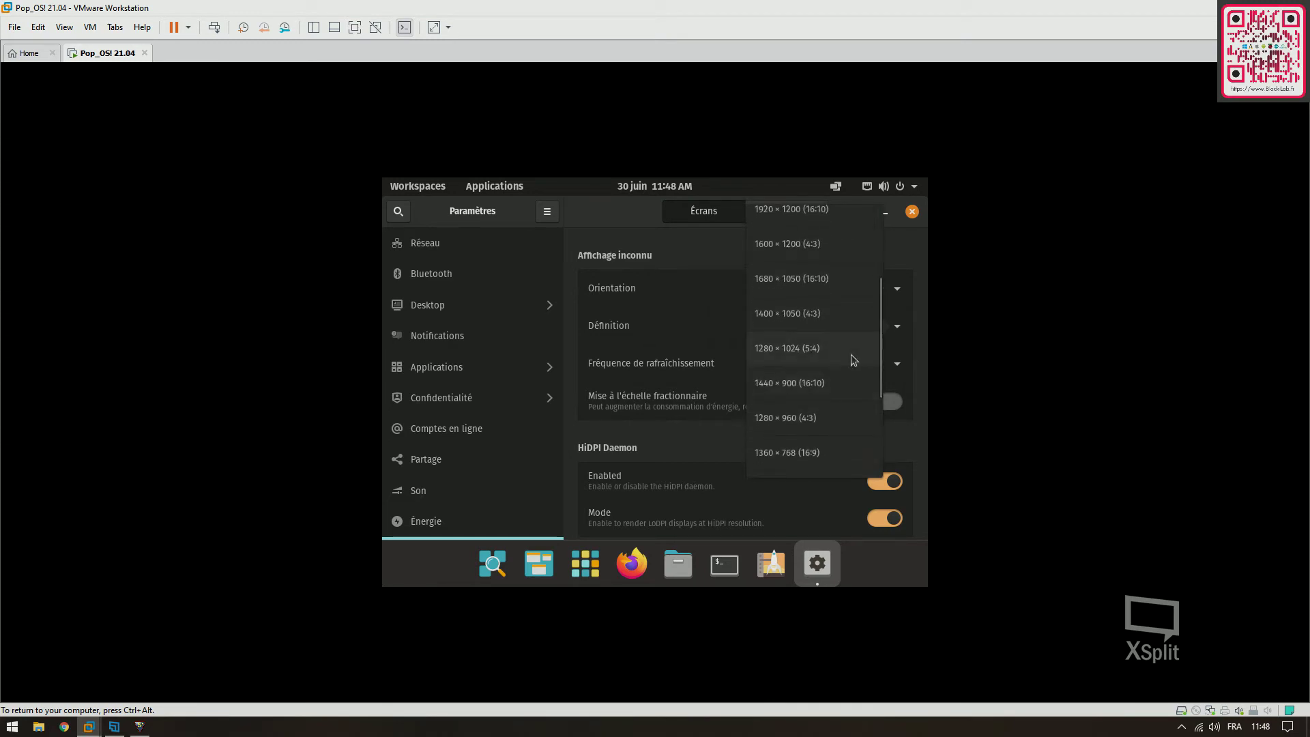
pyautogui.click(825, 379)
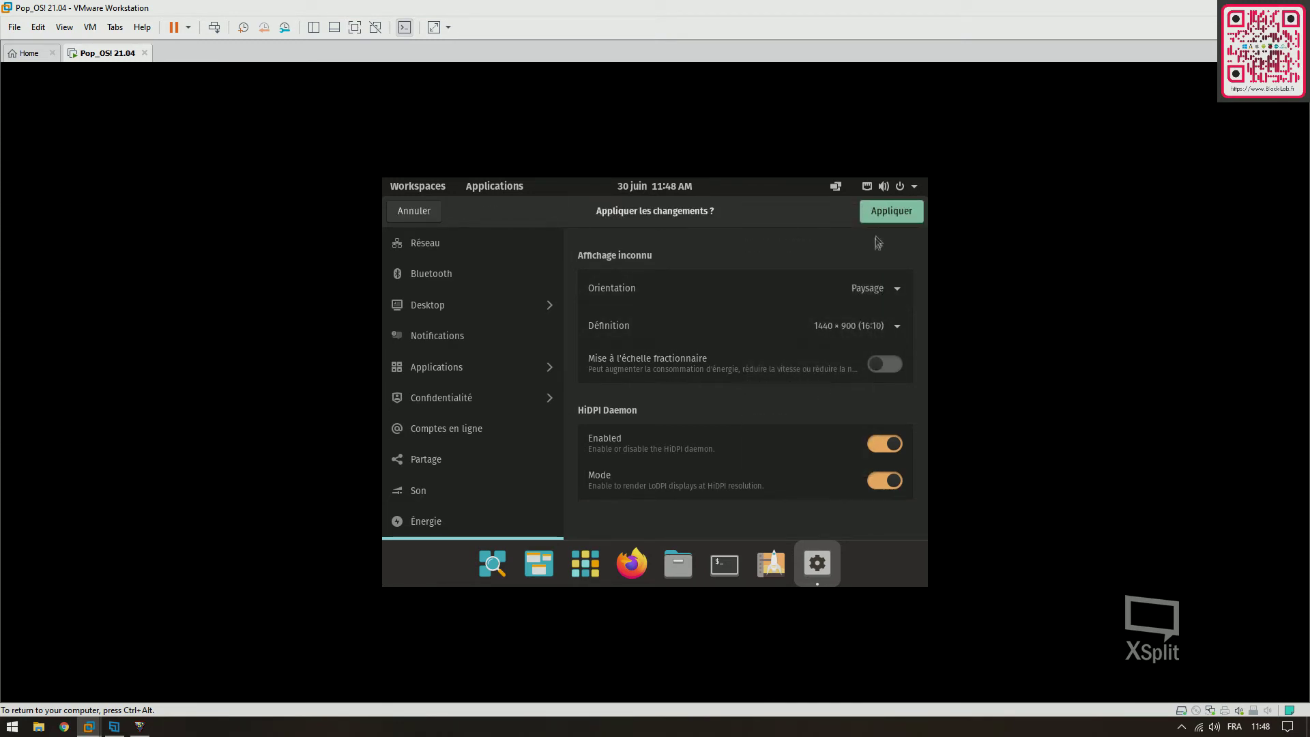
pyautogui.click(885, 219)
pyautogui.click(696, 435)
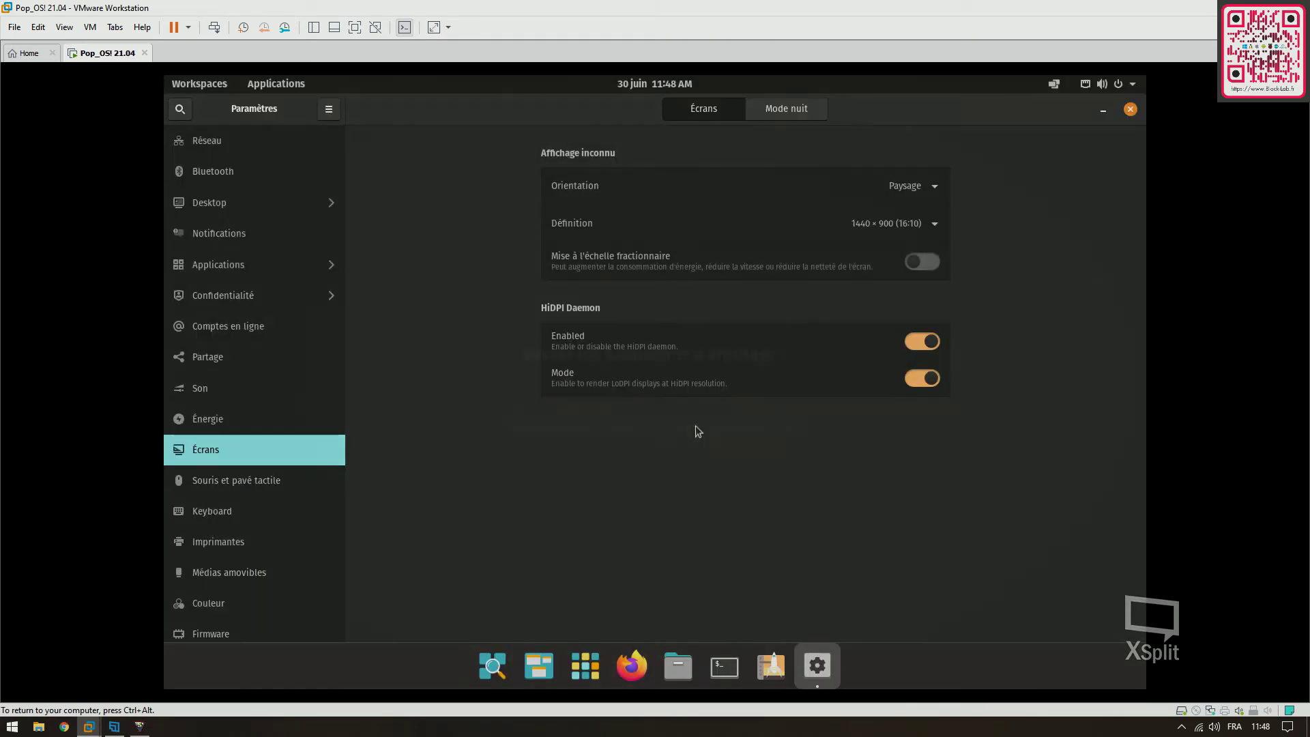
pyautogui.click(1129, 112)
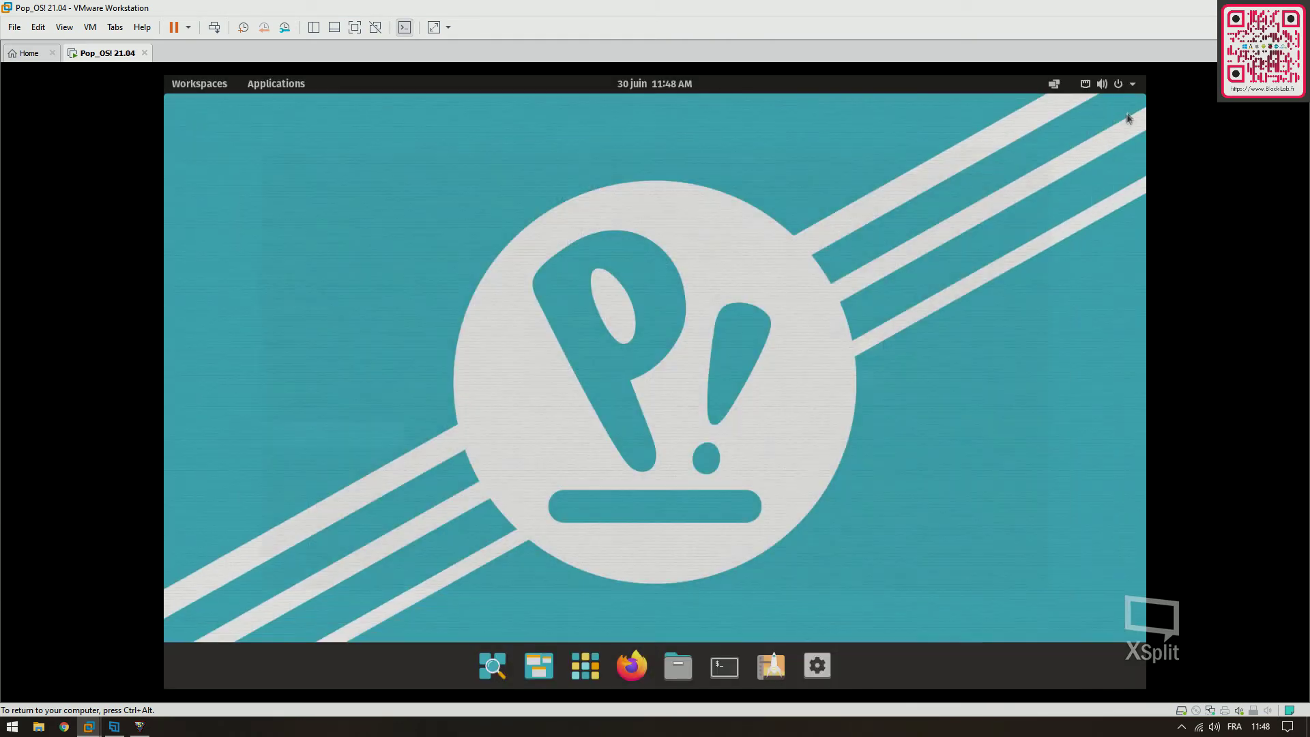
# Open the background settings and try the star-trails and geometric wallpapers
pyautogui.rightClick(681, 196)
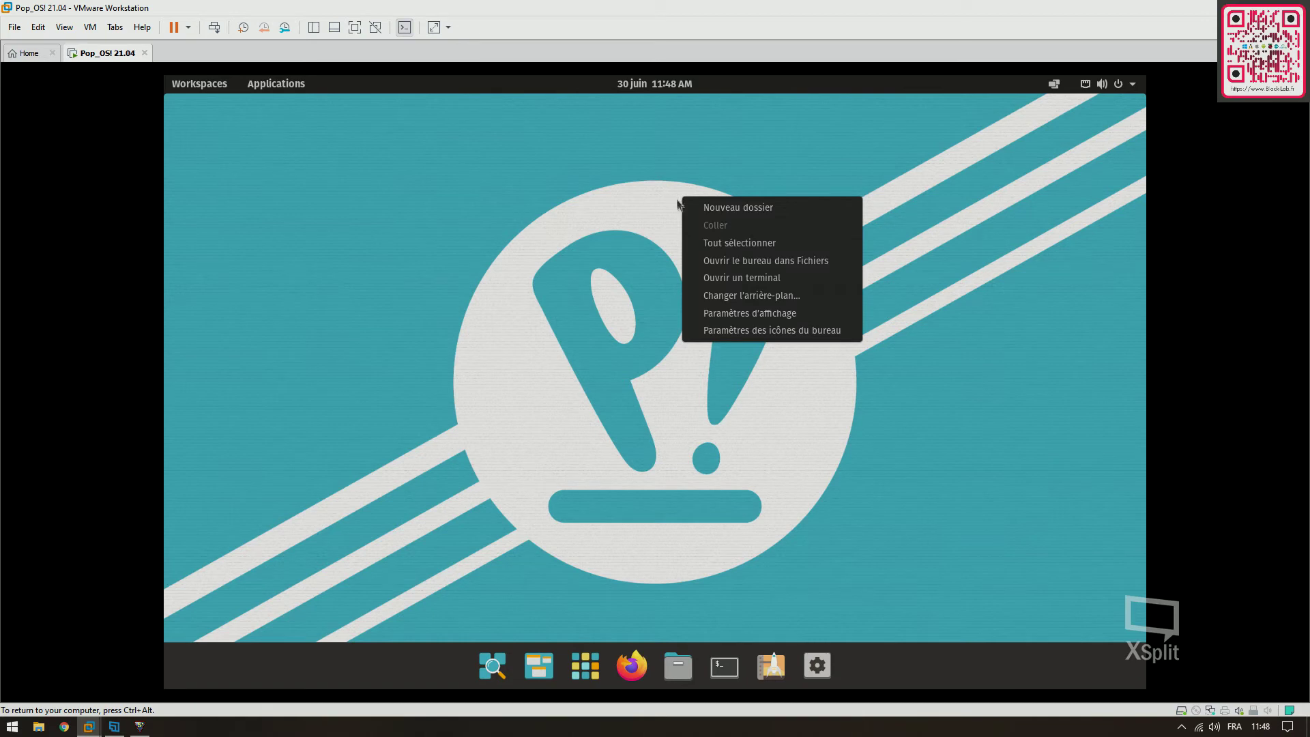
pyautogui.click(741, 298)
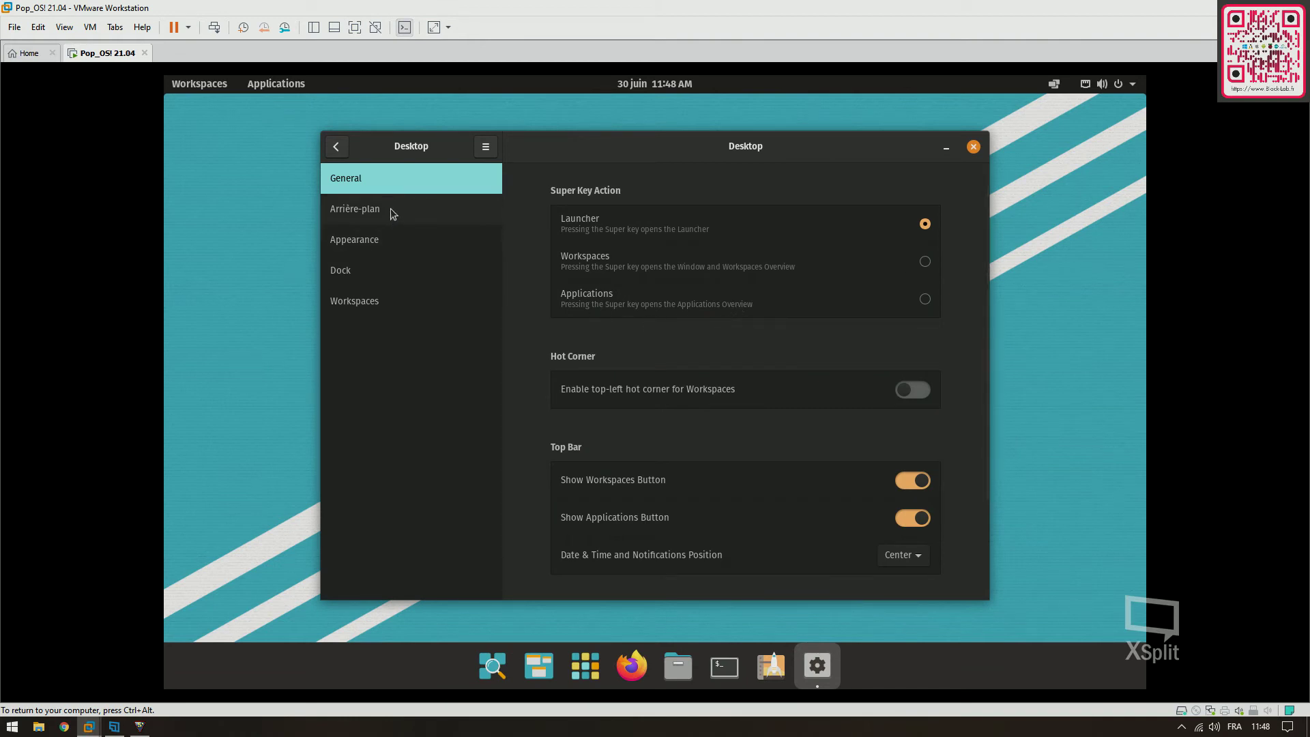
pyautogui.click(419, 213)
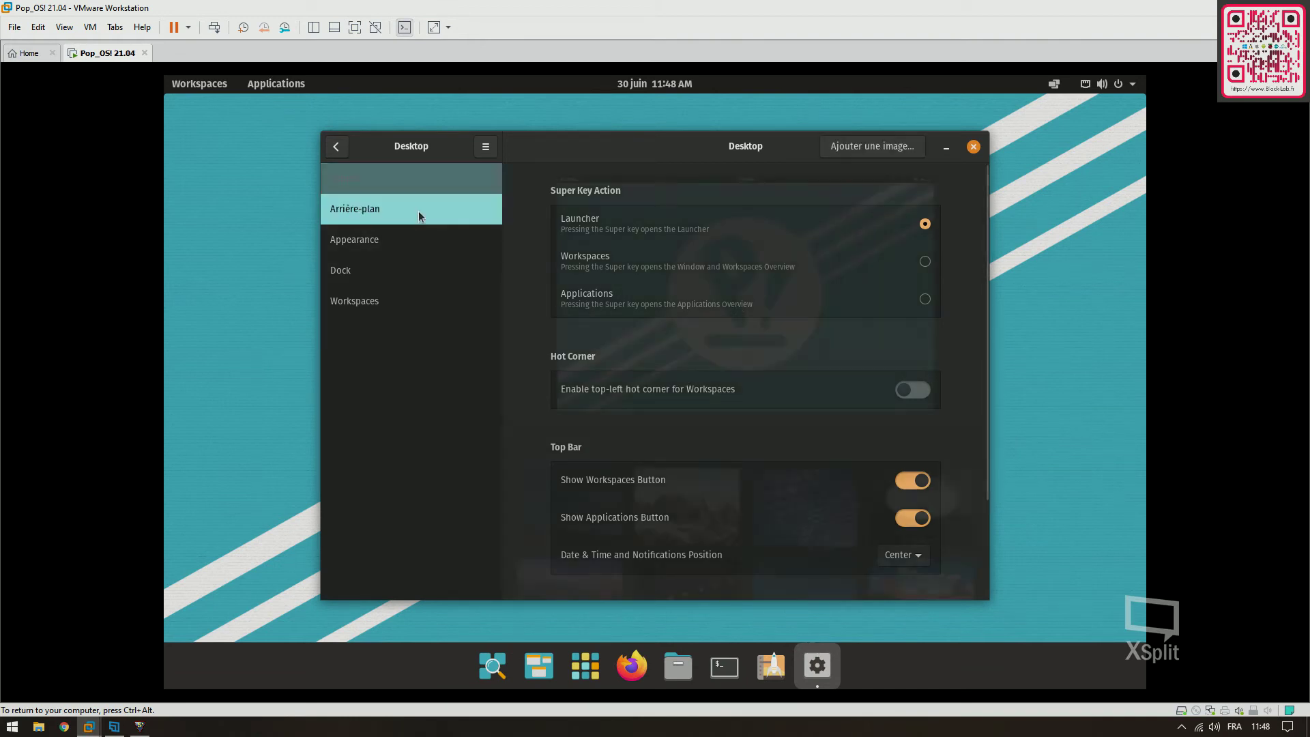
pyautogui.click(595, 492)
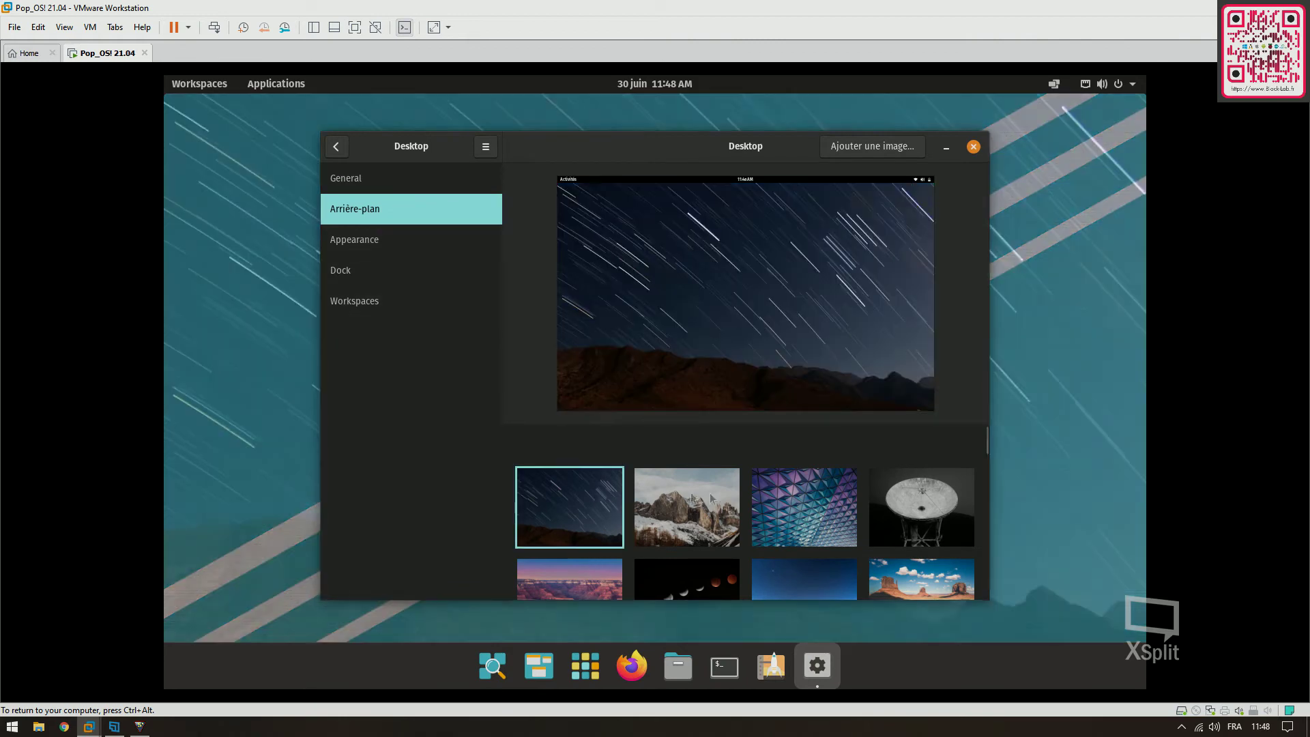
pyautogui.click(807, 482)
# Try the canyon, Colorado sign and satellite dish wallpapers, settle on the geometric one, and close
pyautogui.scroll(-2, 899, 506)
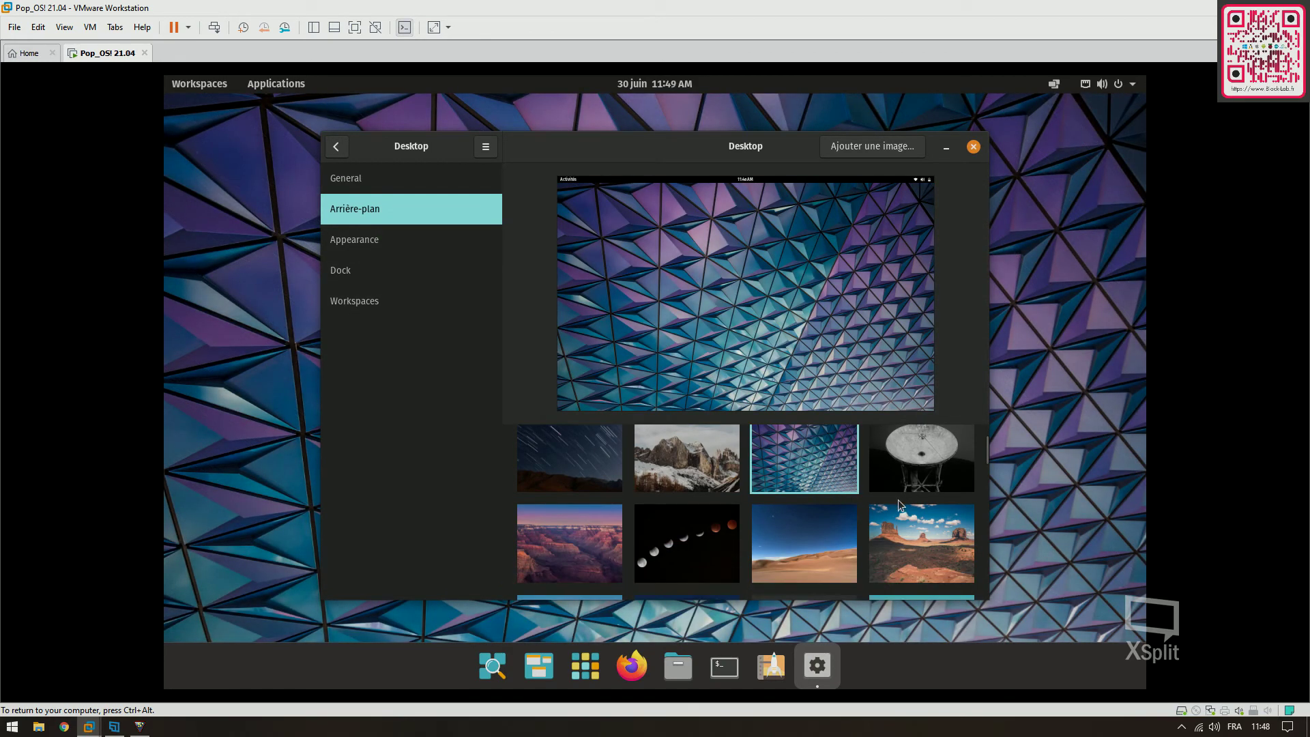
pyautogui.click(595, 536)
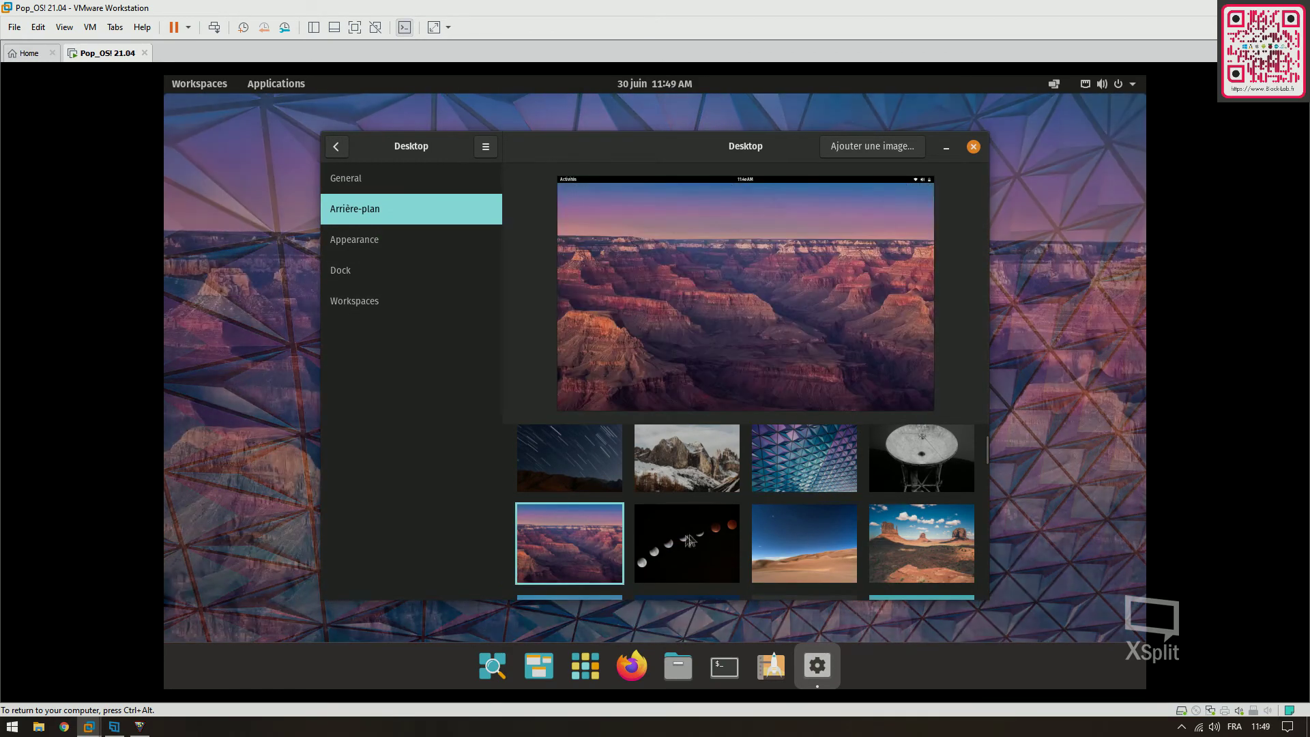
pyautogui.scroll(-4, 861, 548)
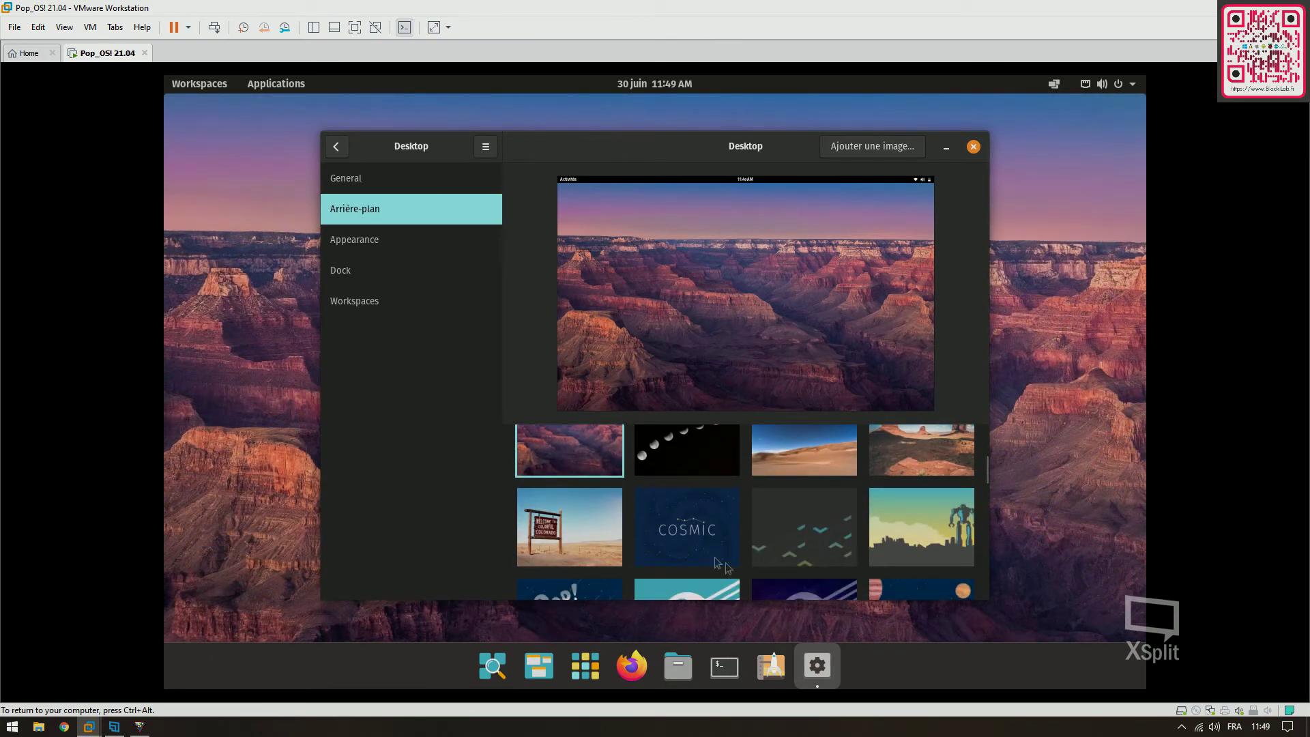
pyautogui.click(587, 513)
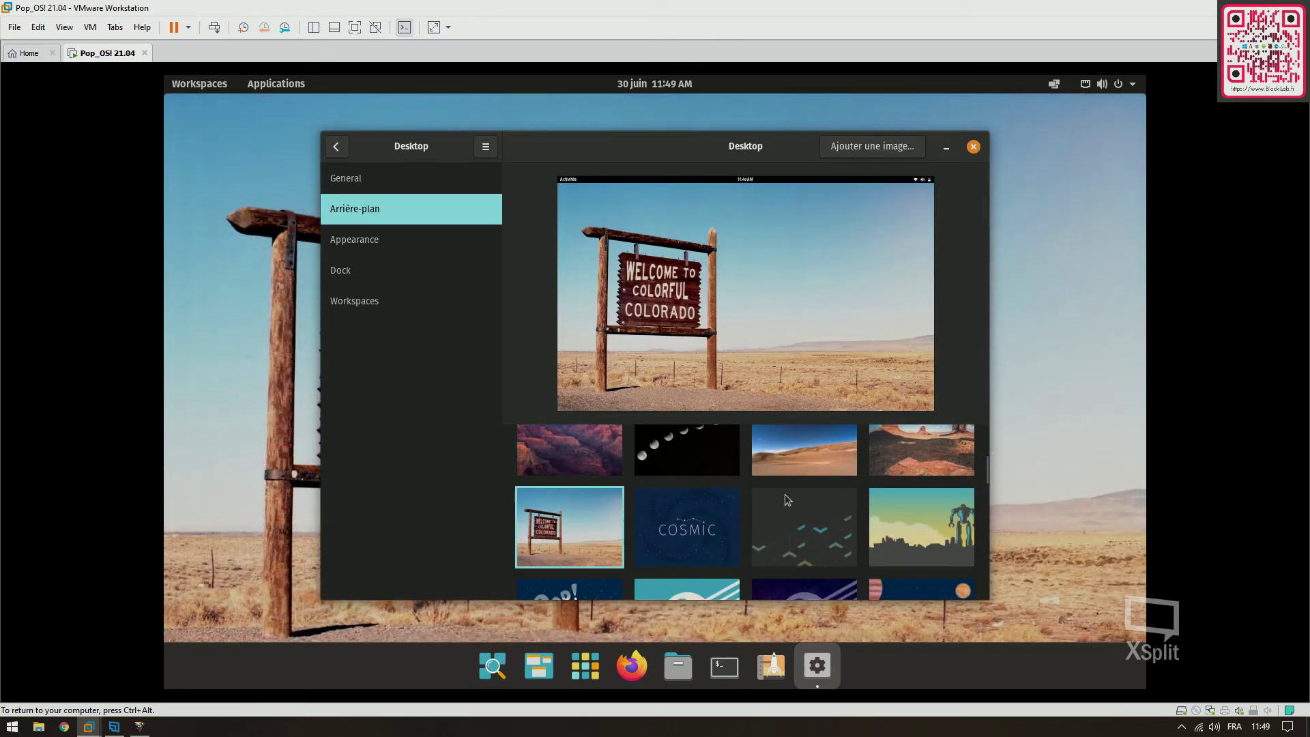
pyautogui.scroll(-1, 840, 524)
pyautogui.scroll(-1, 826, 526)
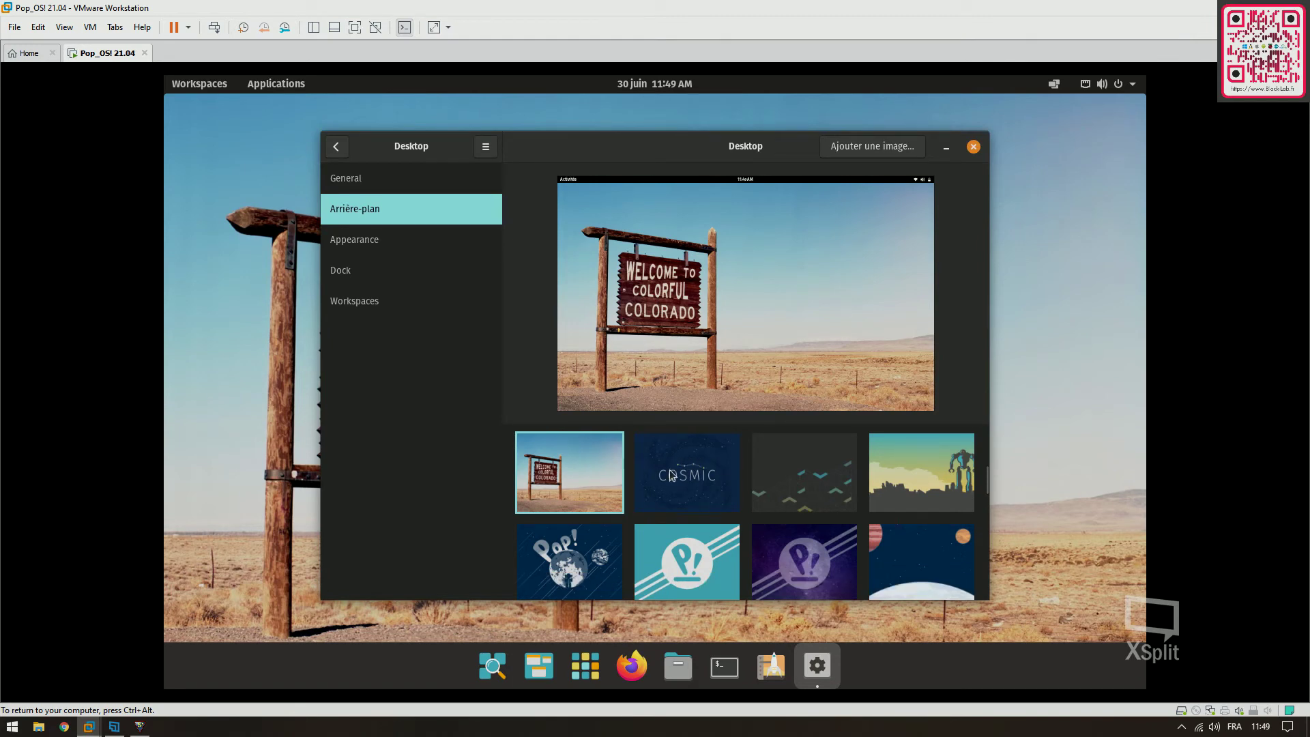
pyautogui.moveTo(985, 481); pyautogui.dragTo(982, 437)
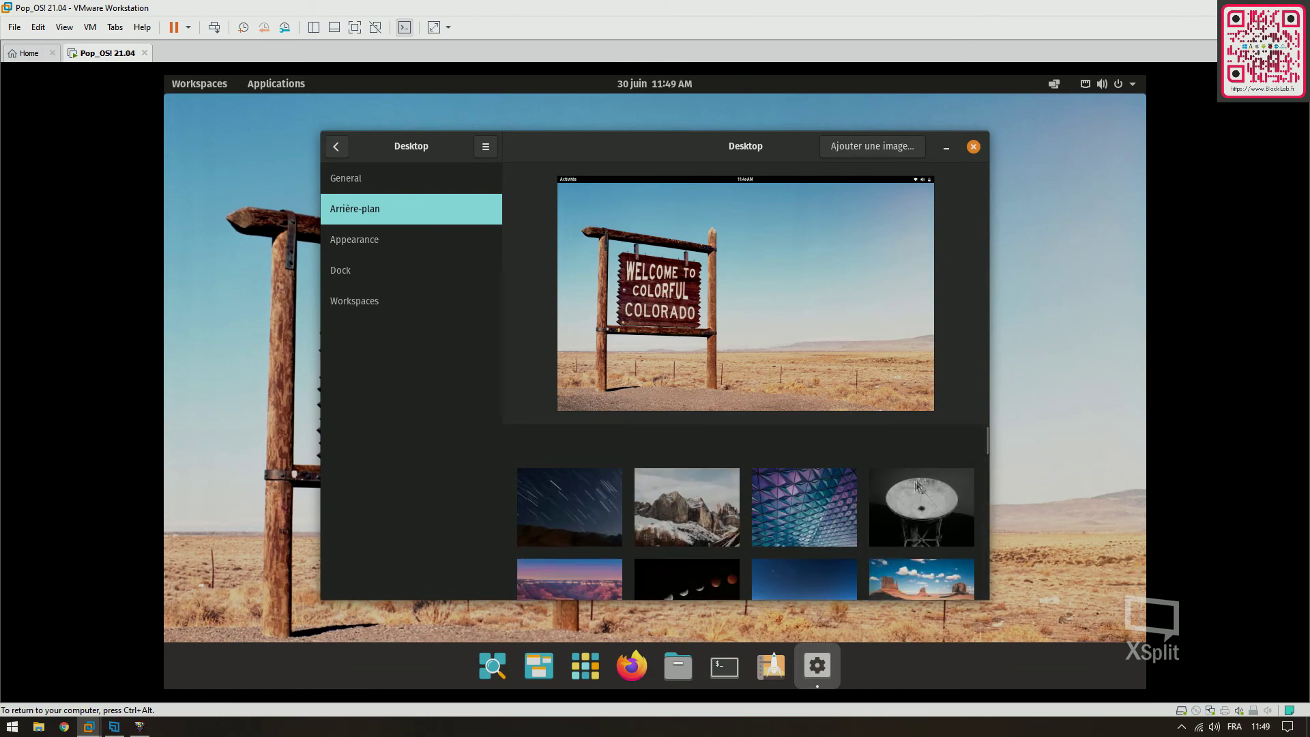
pyautogui.click(904, 504)
pyautogui.click(763, 501)
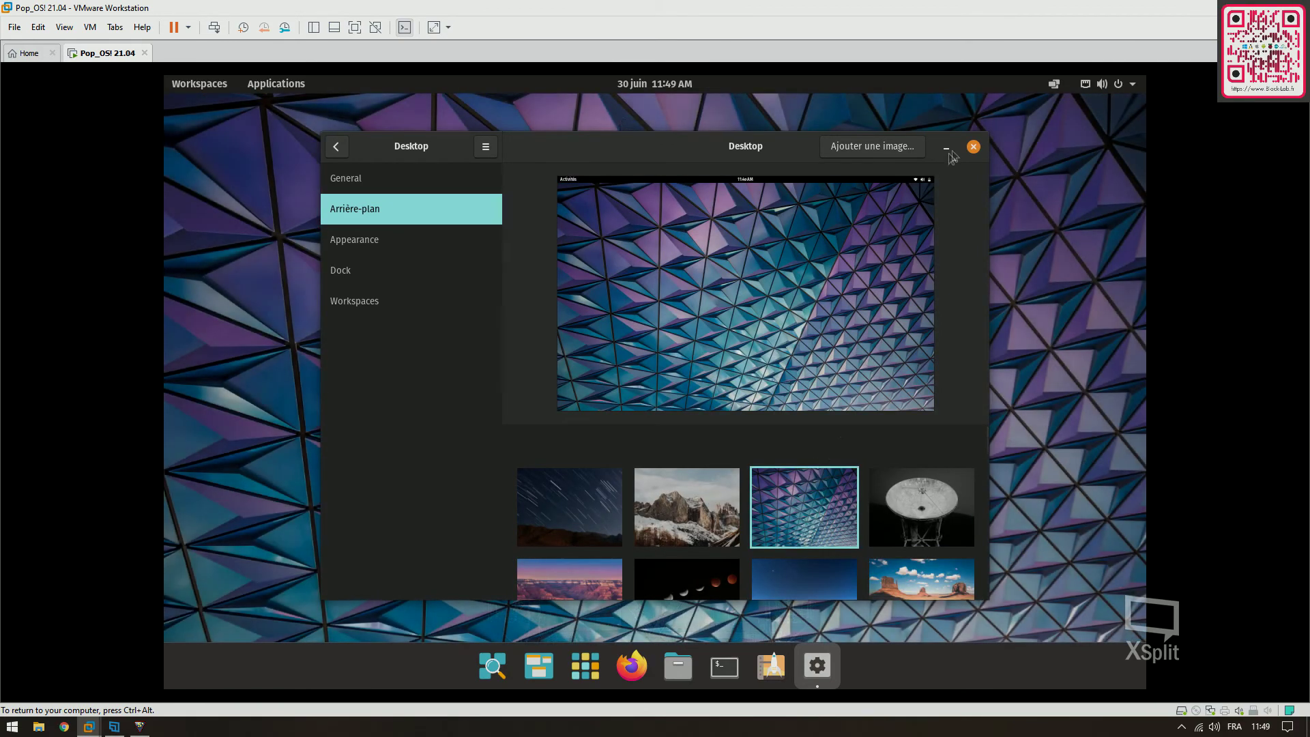
pyautogui.click(973, 147)
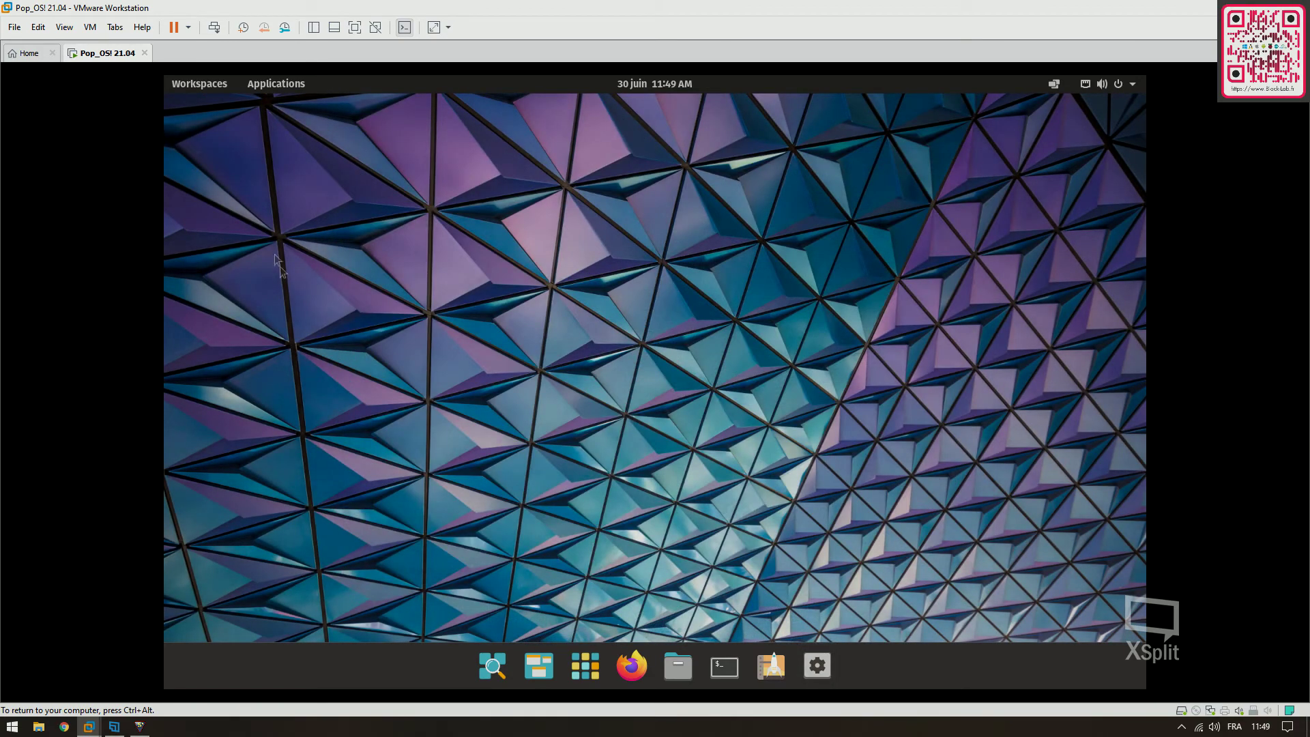
# Try the top-bar and dock Workspaces, Applications and launcher views, then open Fichiers from the app grid
pyautogui.click(219, 88)
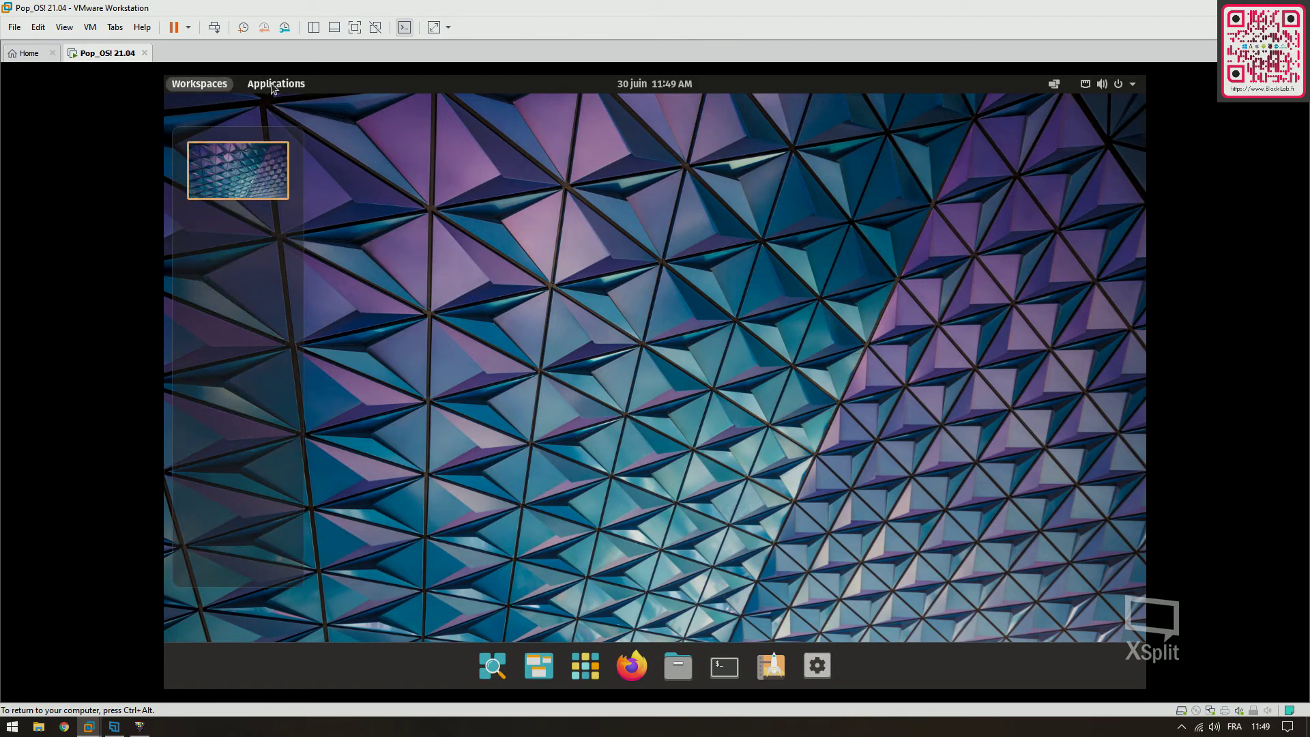
pyautogui.click(271, 83)
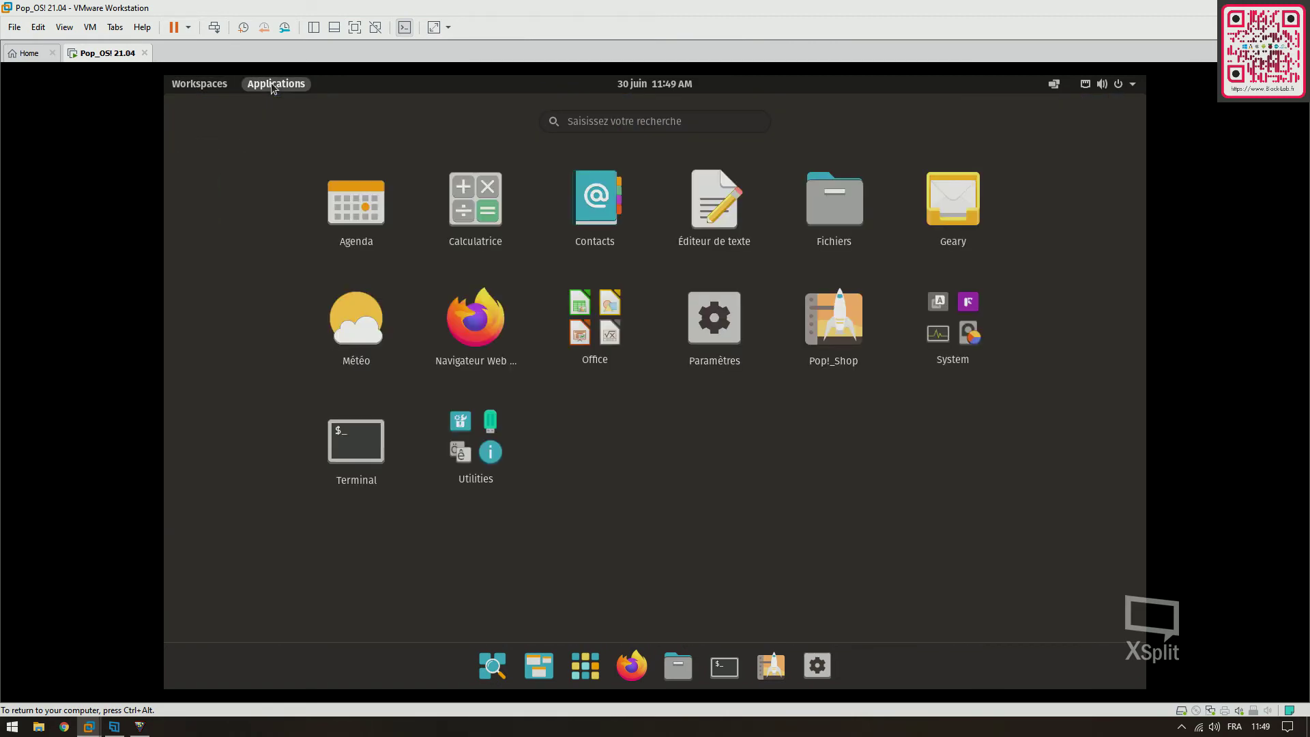
pyautogui.click(272, 84)
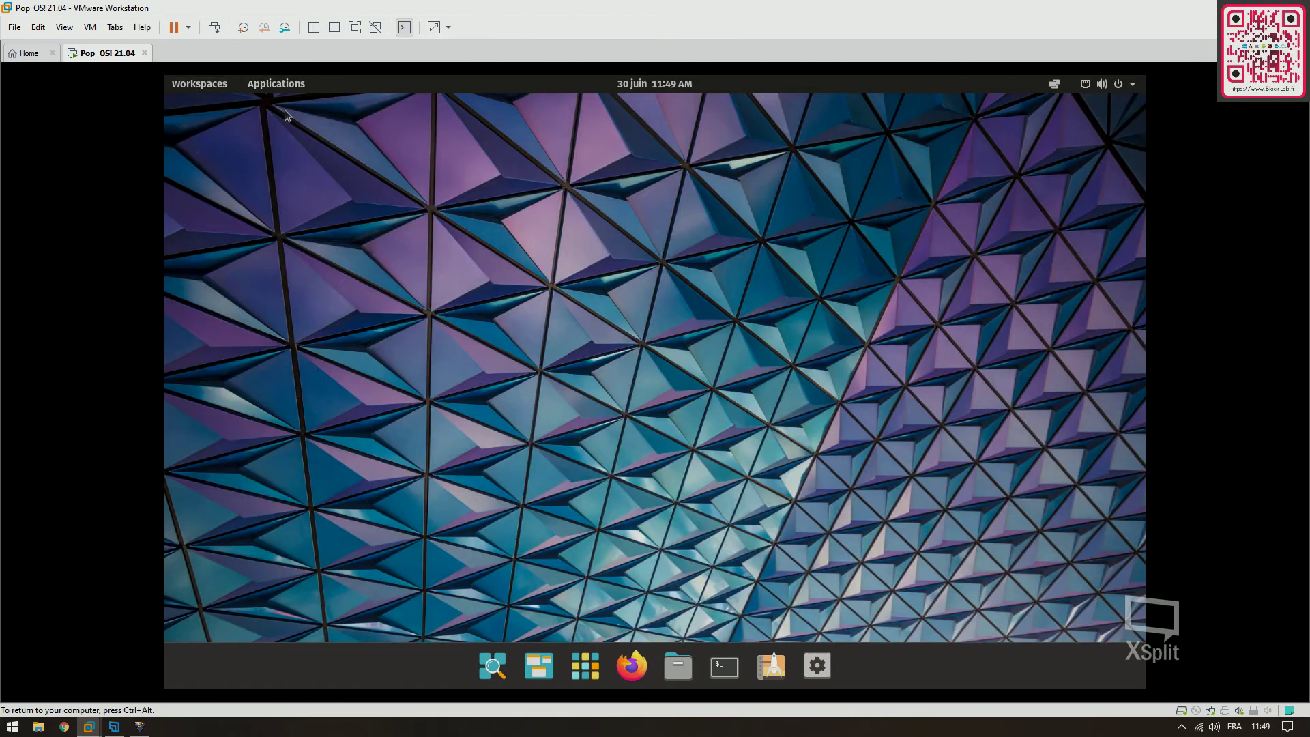
pyautogui.click(500, 670)
pyautogui.click(500, 670)
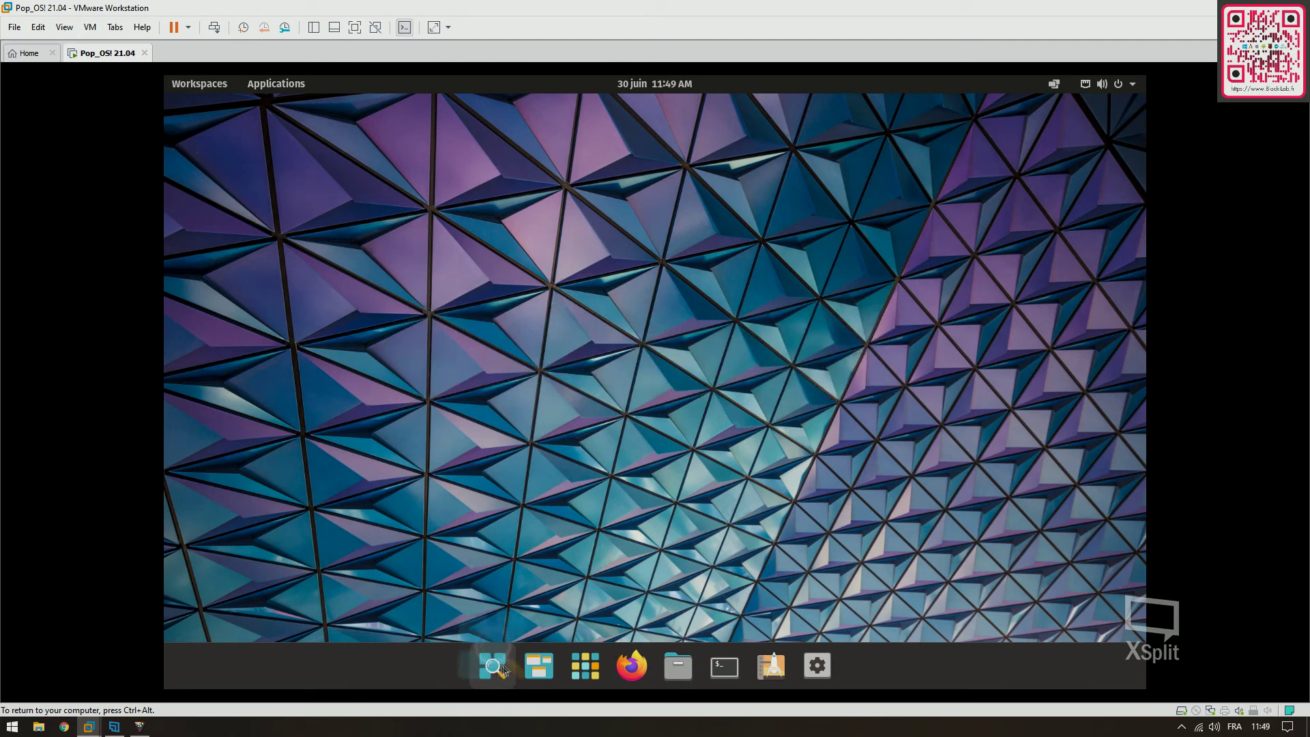
pyautogui.click(542, 666)
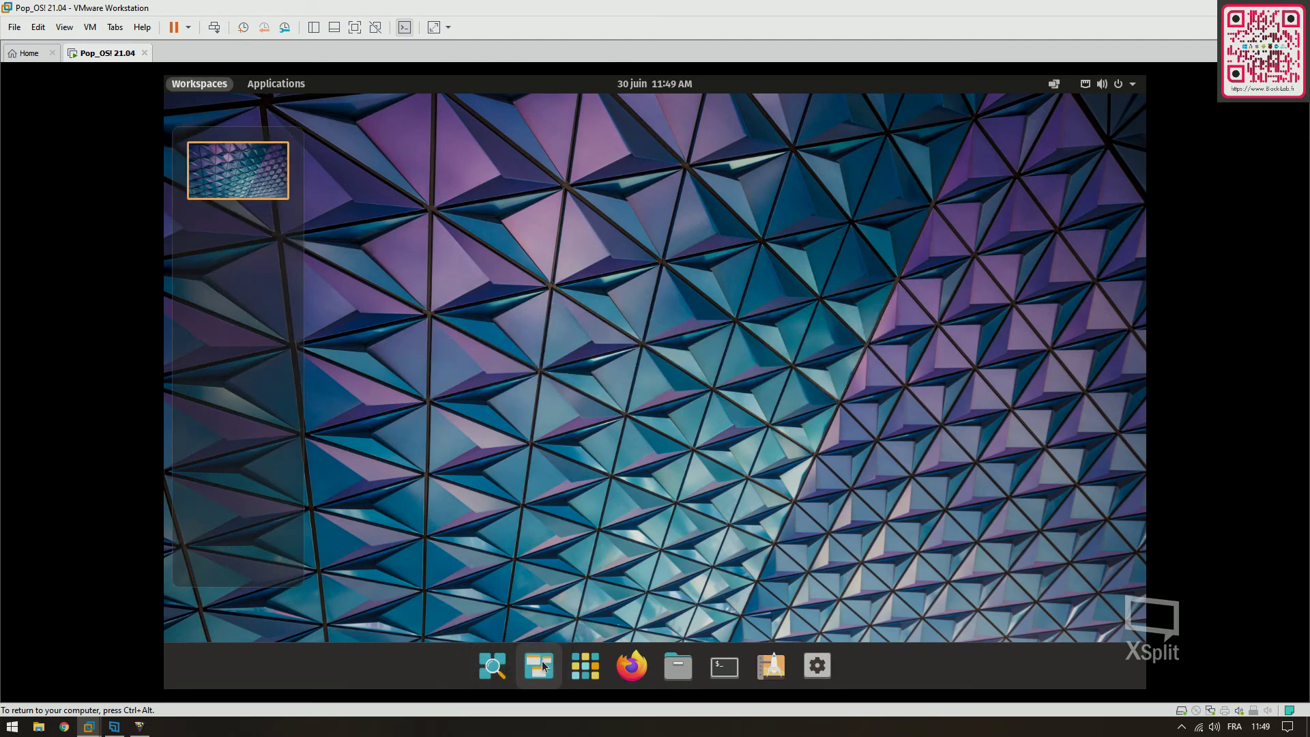
pyautogui.click(544, 666)
pyautogui.click(584, 667)
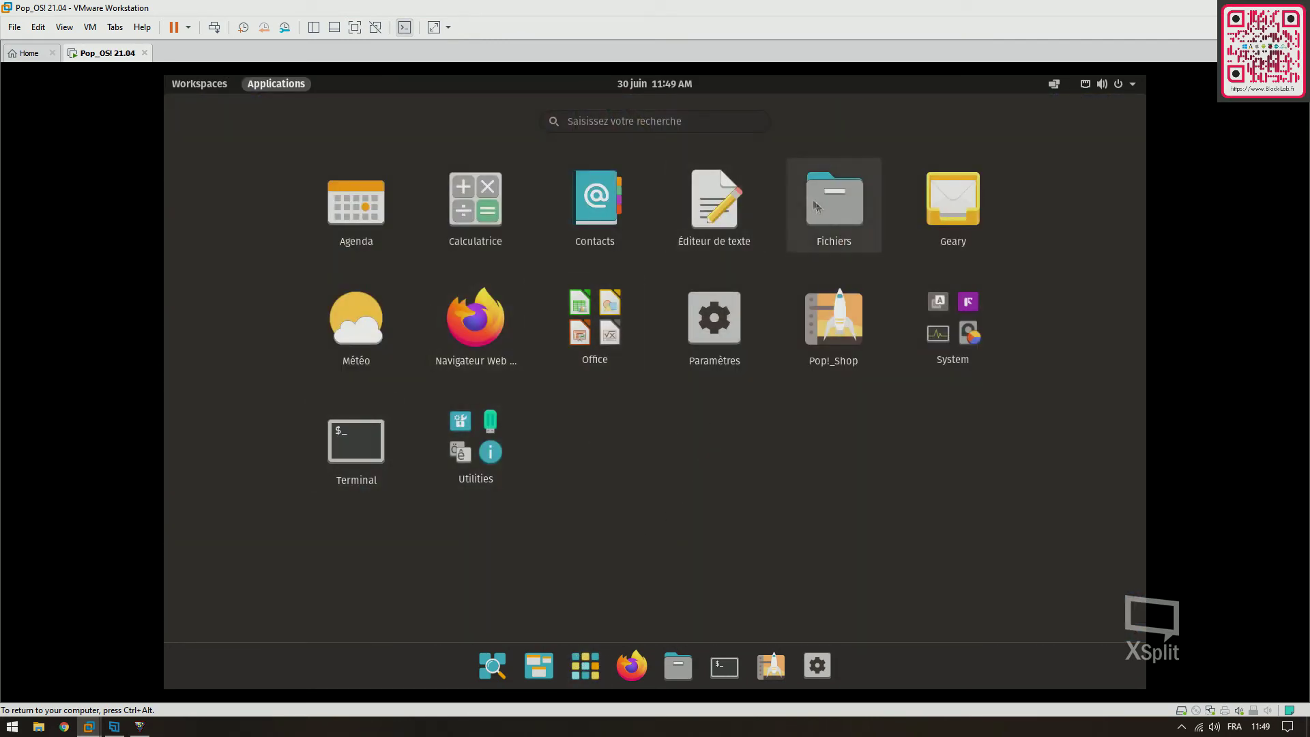
pyautogui.click(831, 218)
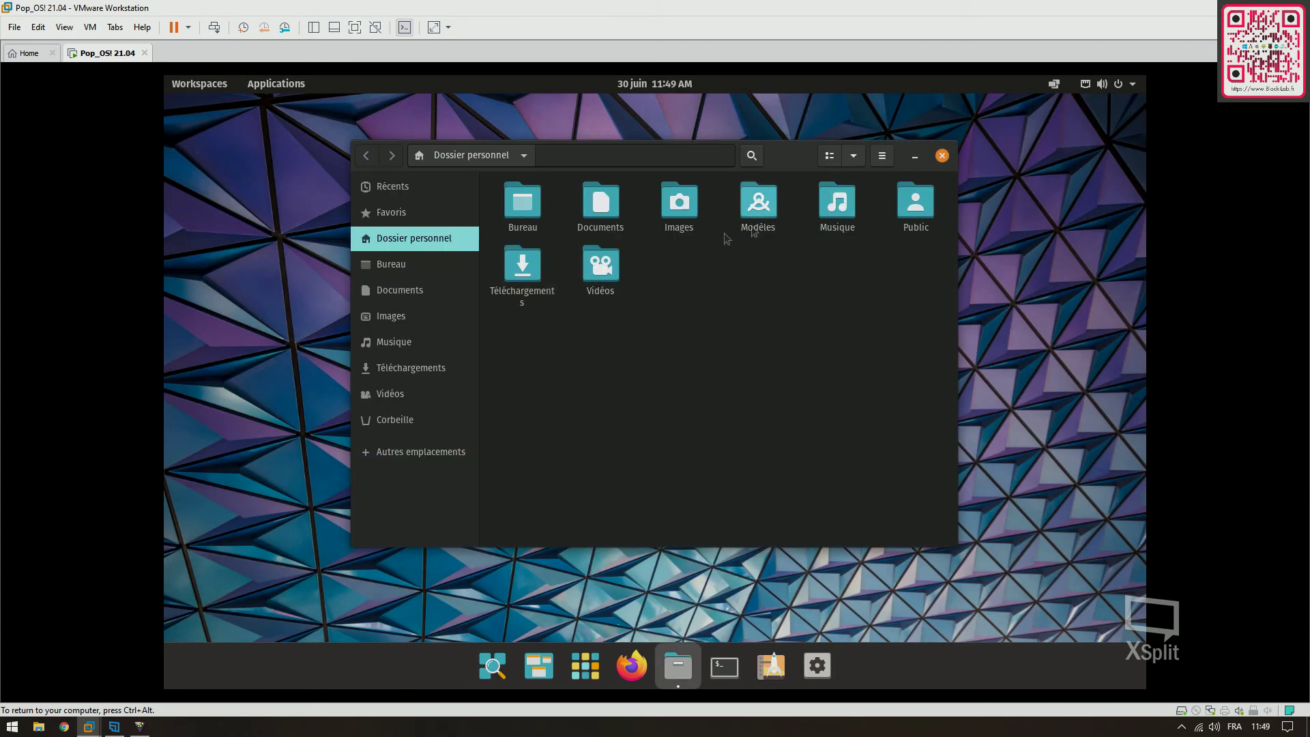
# Browse the Bureau, Documents, Images, Téléchargements and Vidéos folders, ending on the empty Corbeille
pyautogui.click(391, 273)
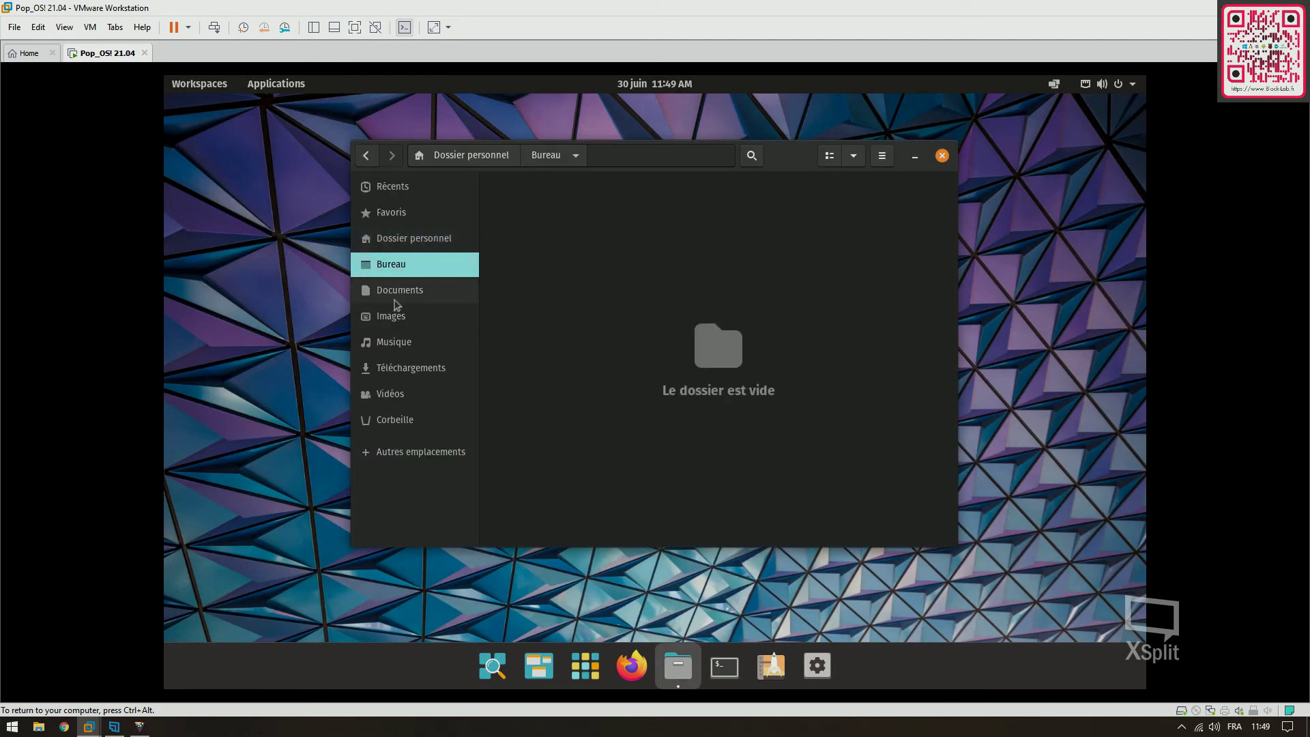
pyautogui.click(395, 298)
pyautogui.click(404, 319)
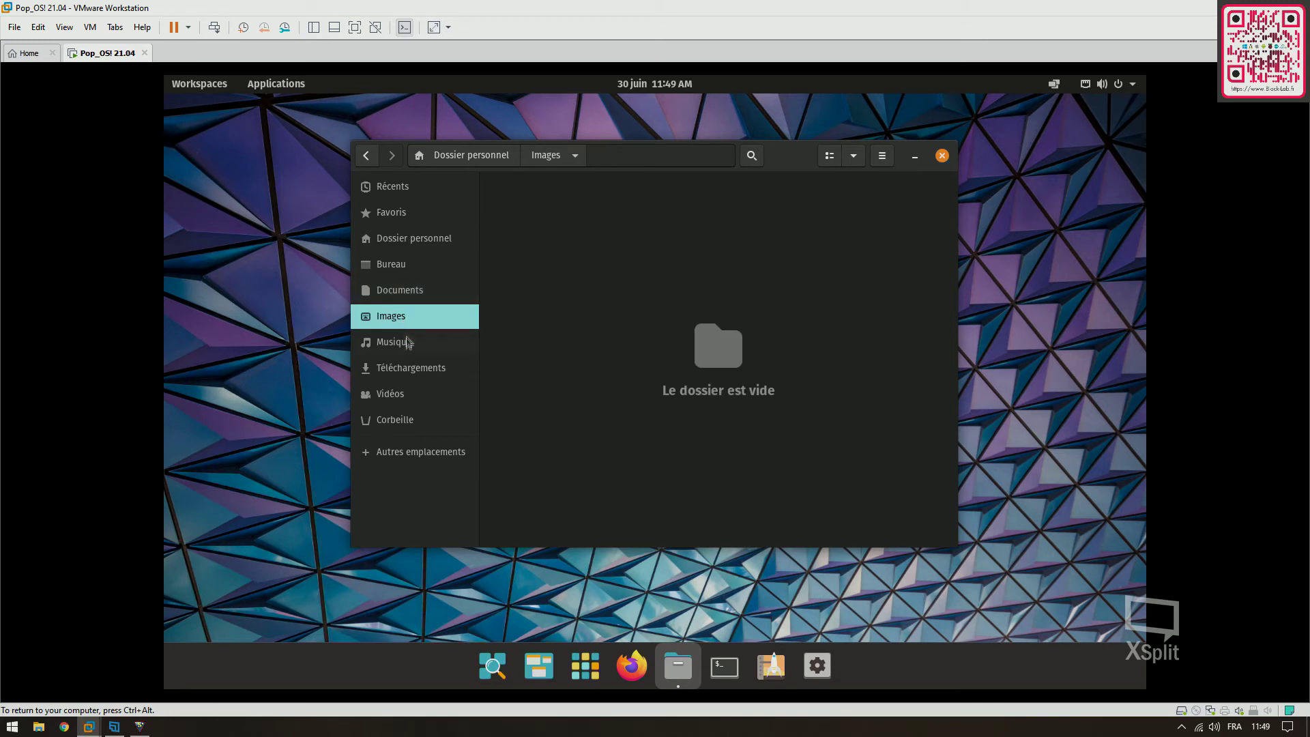
pyautogui.click(405, 368)
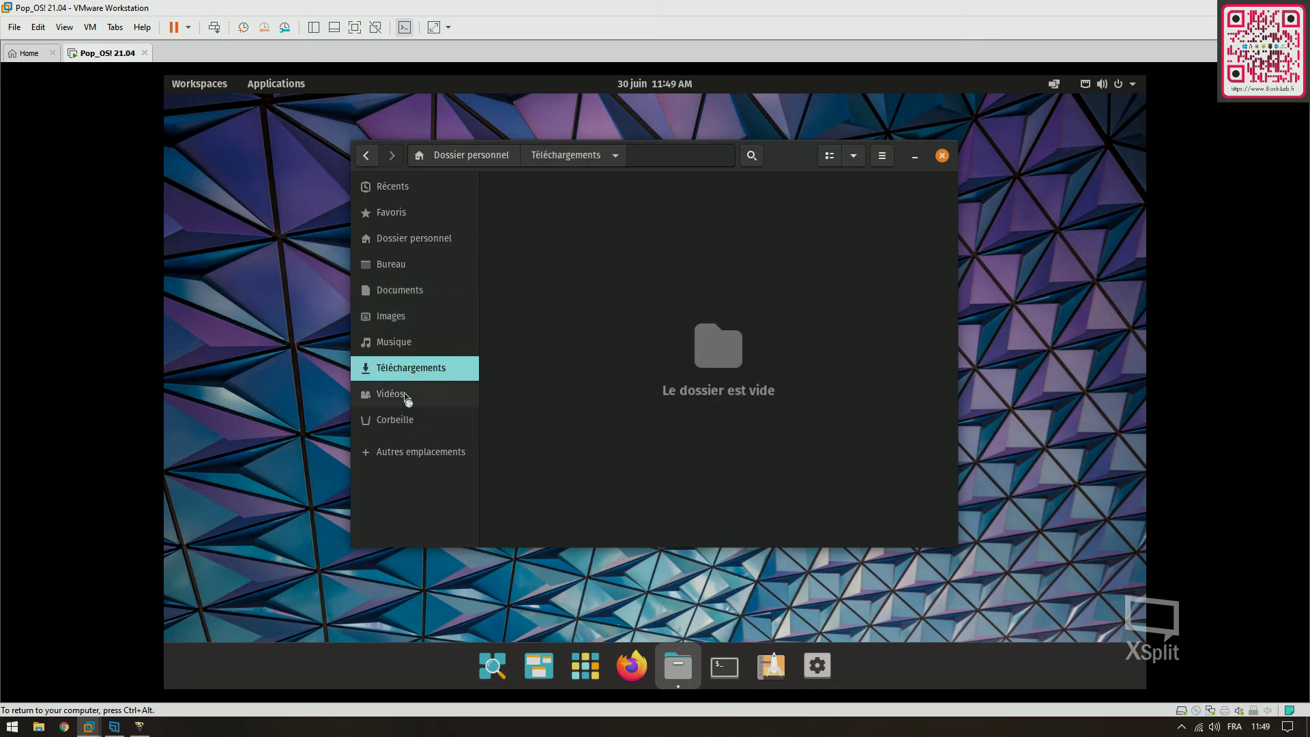
pyautogui.click(405, 396)
pyautogui.click(406, 419)
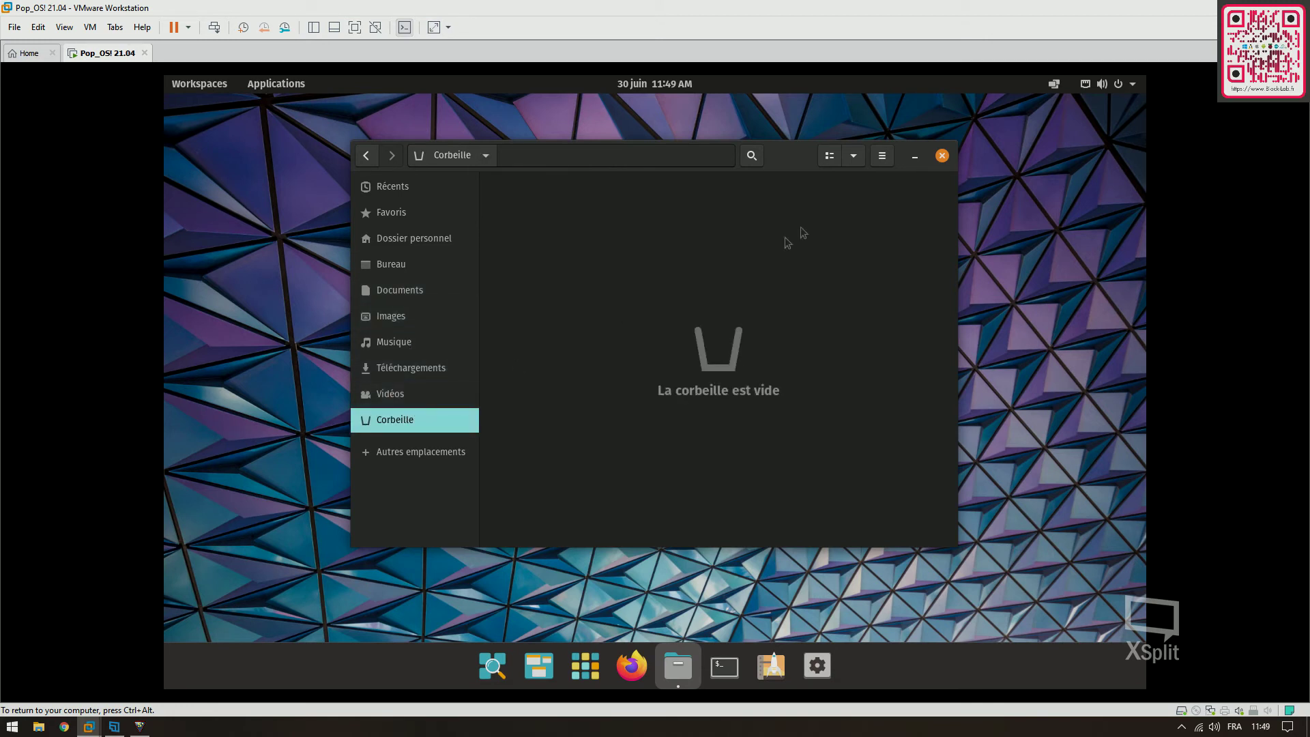
# Close Files, launch Firefox, glance at the calendar panel, and open the Pop Shell tiling options
pyautogui.click(941, 158)
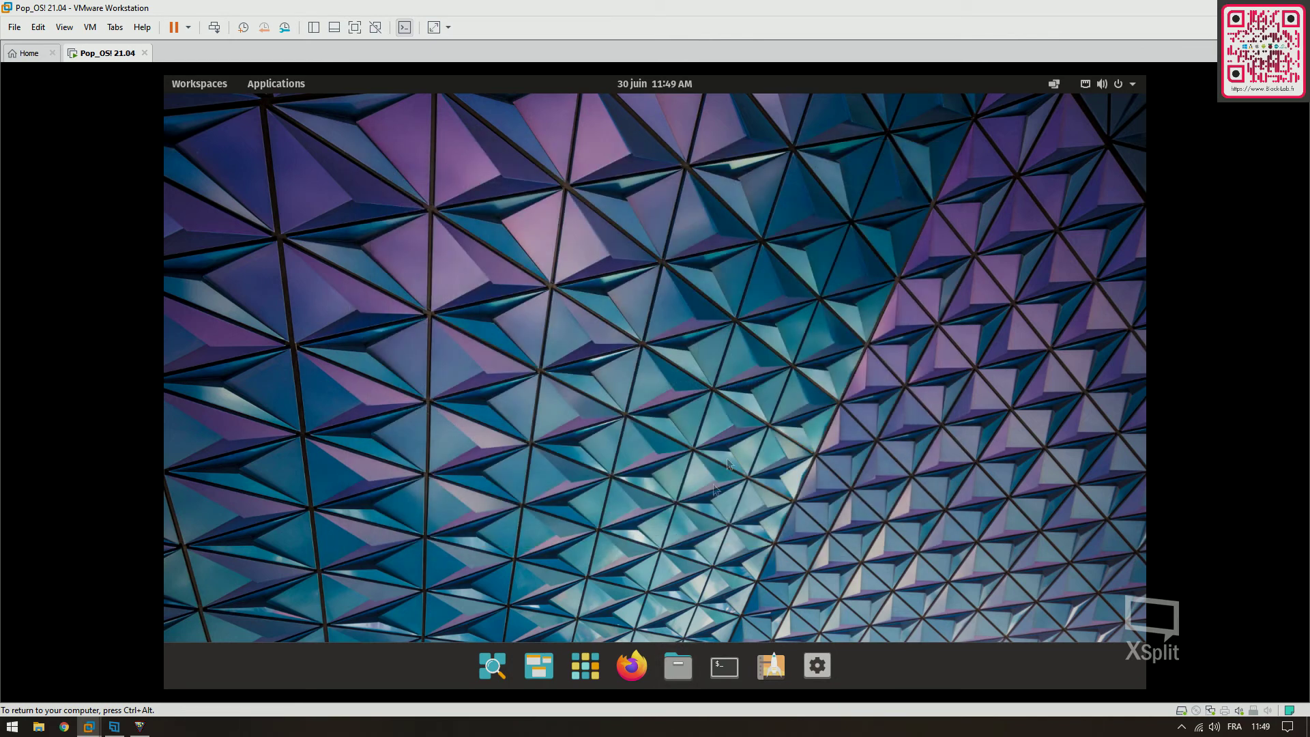
pyautogui.click(632, 665)
pyautogui.click(672, 86)
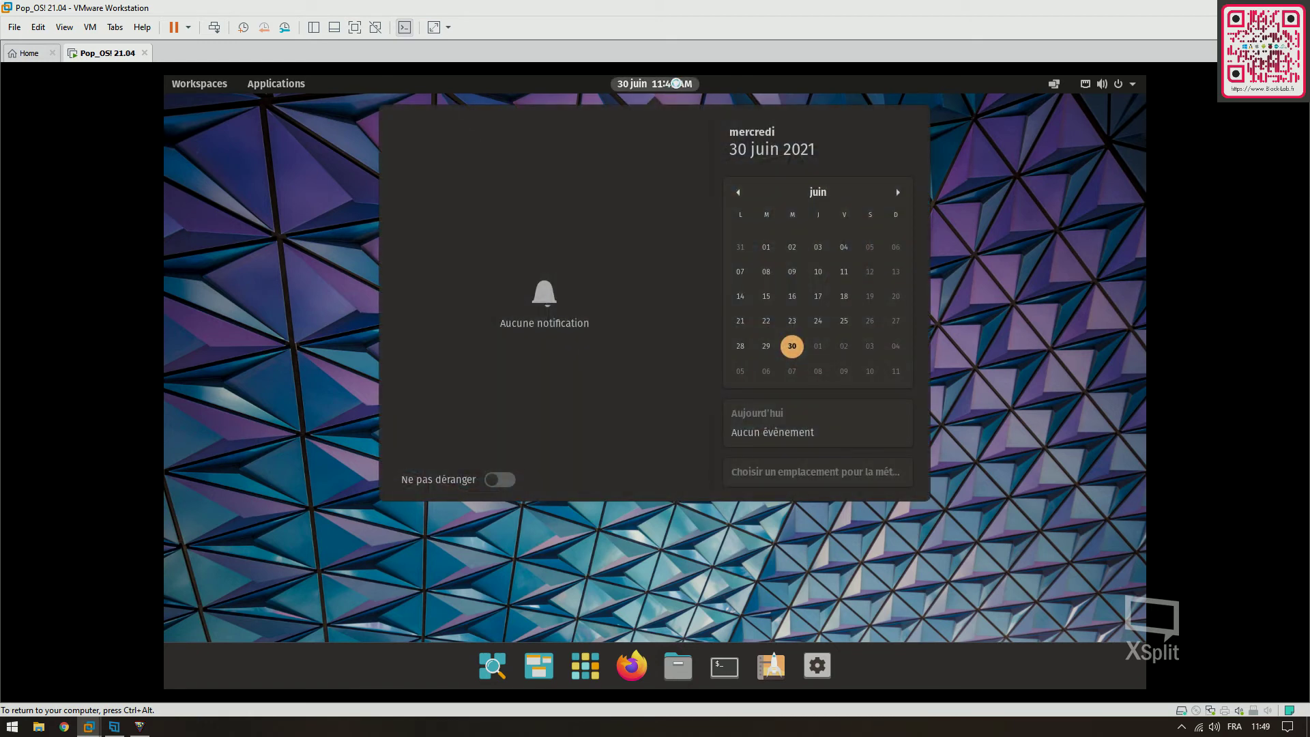
pyautogui.click(676, 83)
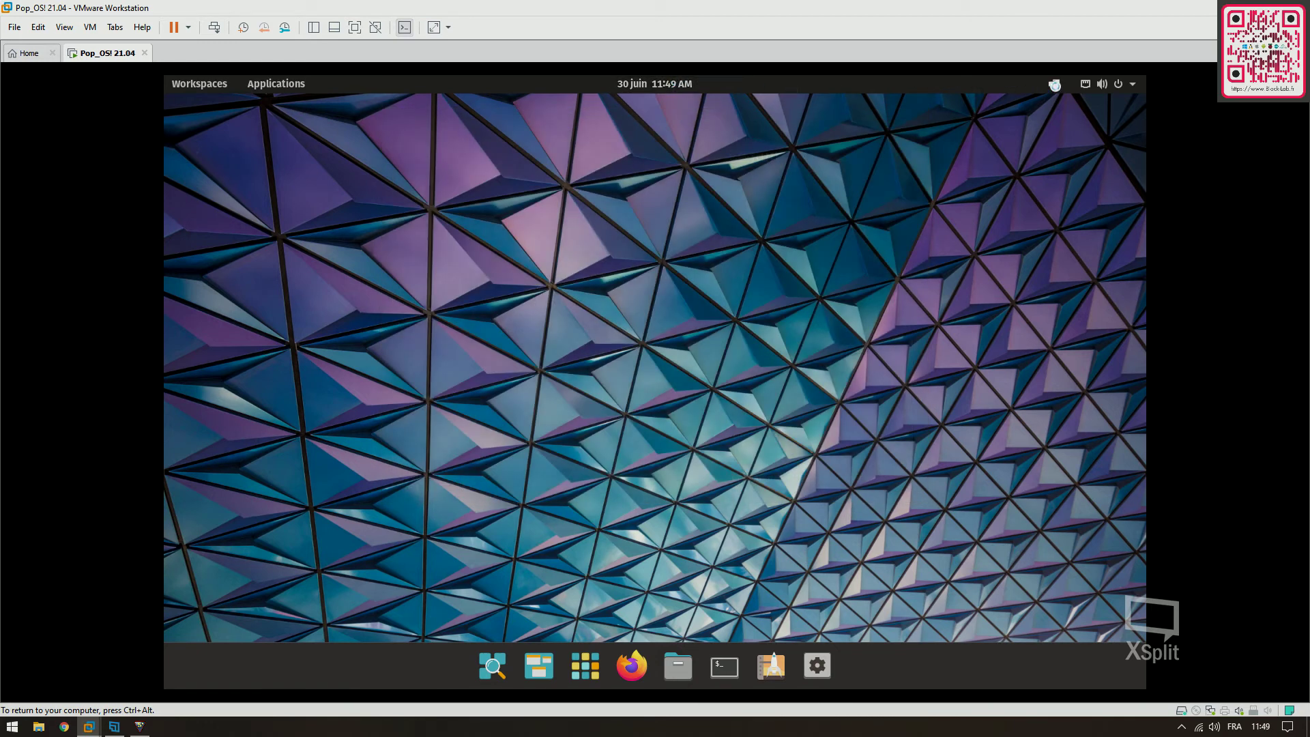
pyautogui.click(1054, 86)
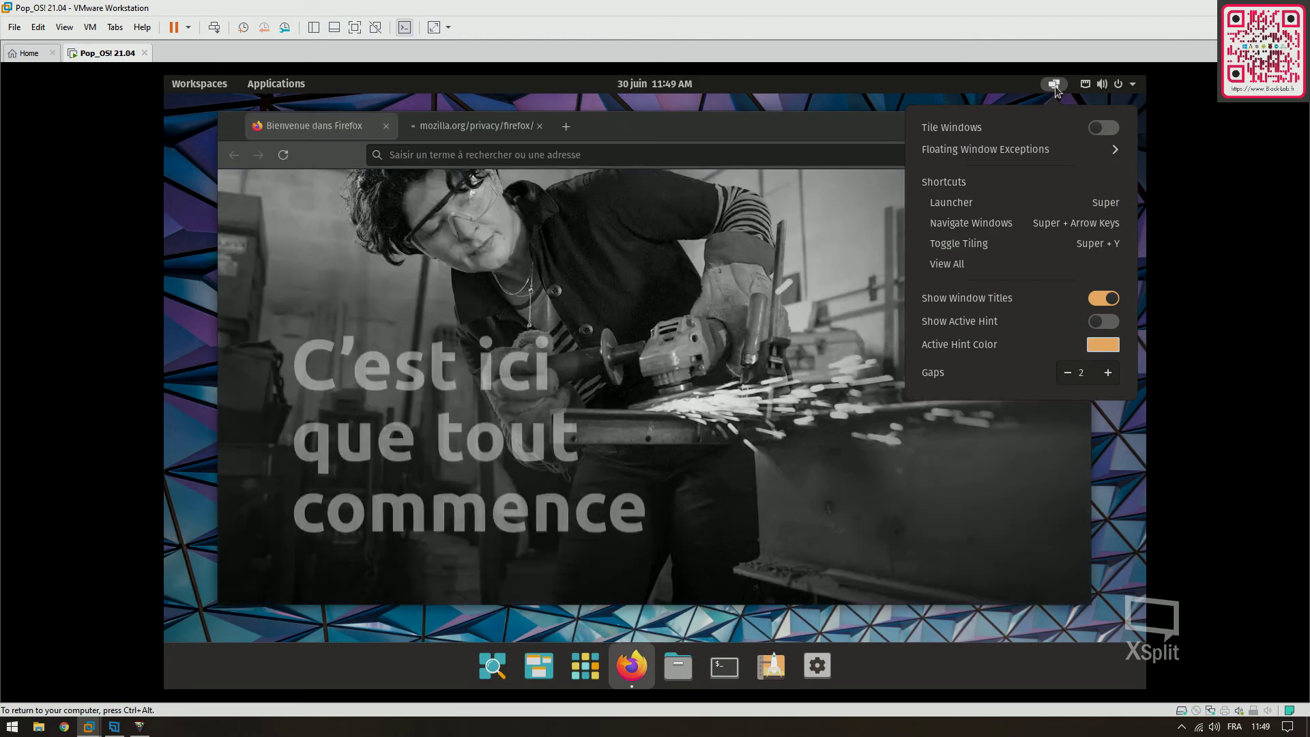
# Close the tiling options and the privacy policy tab, then load black-lab.fr in Firefox
pyautogui.click(1055, 85)
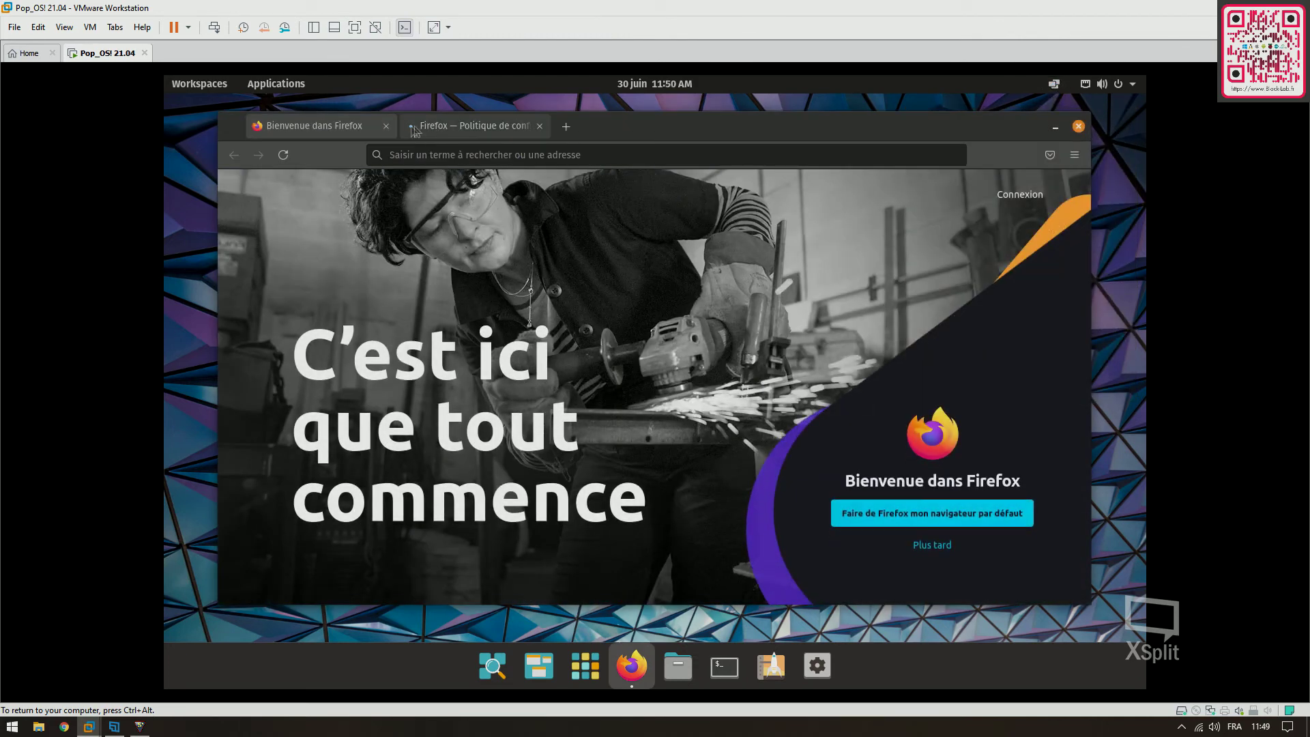
pyautogui.click(538, 125)
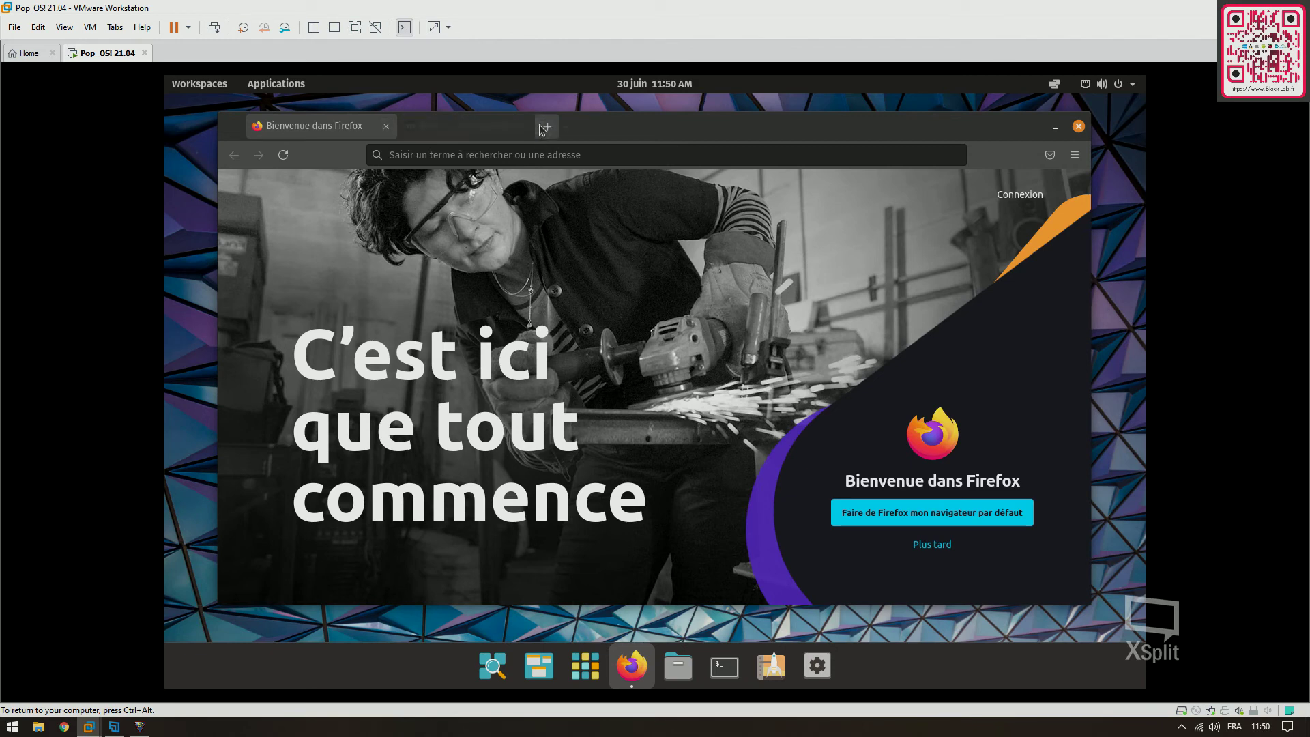
pyautogui.click(538, 157)
pyautogui.write('bl')
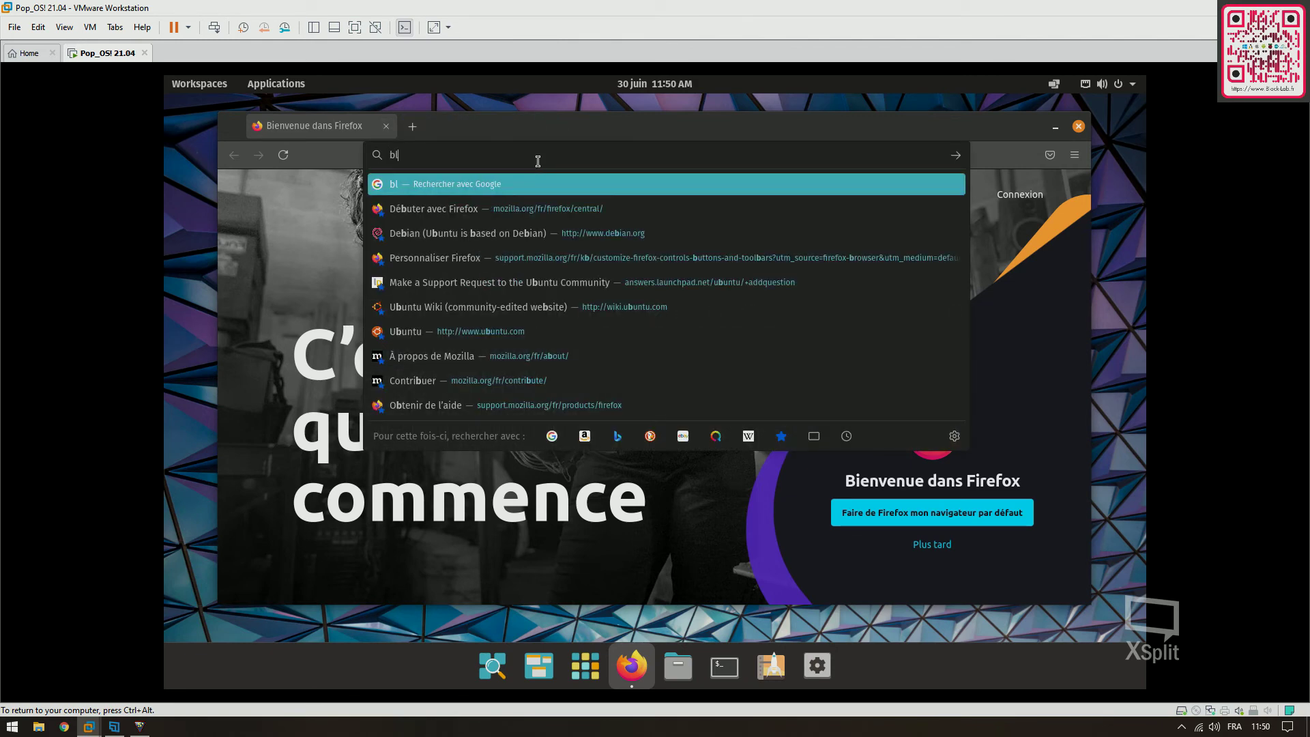
pyautogui.write('ack-lab.fr')
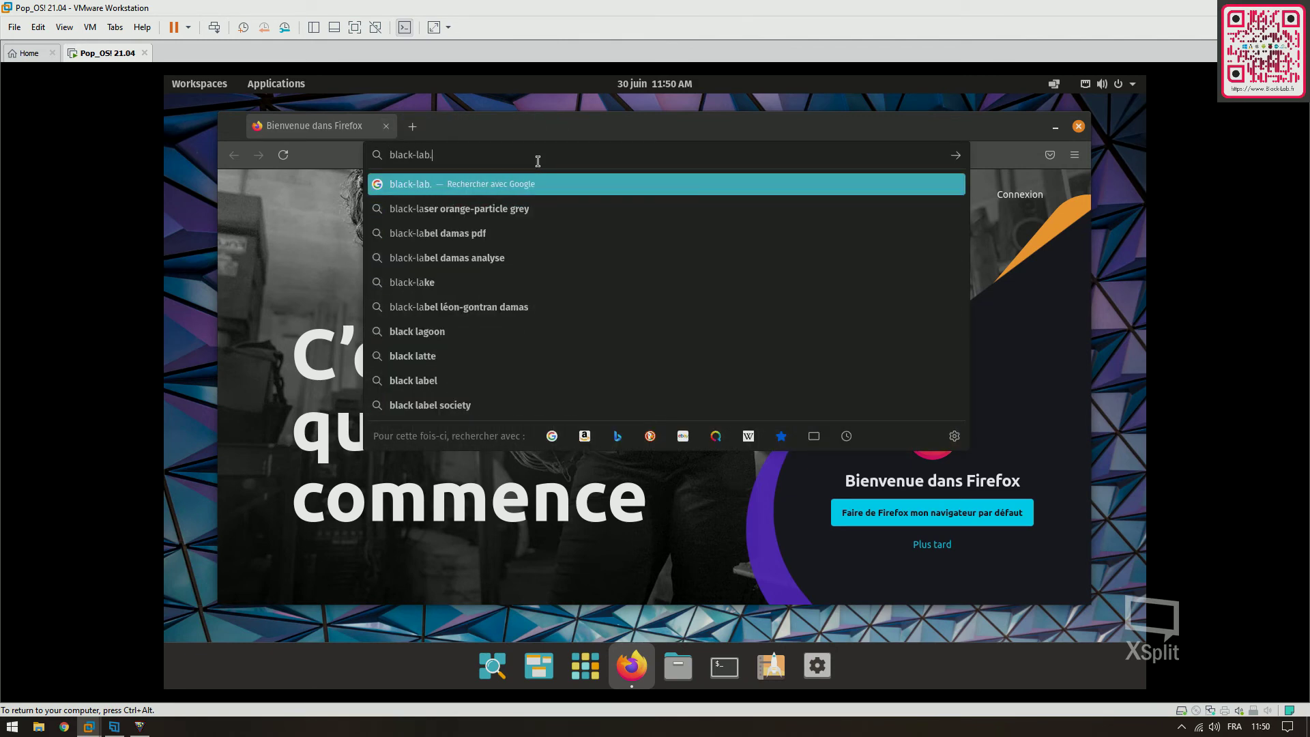
pyautogui.press('Return')
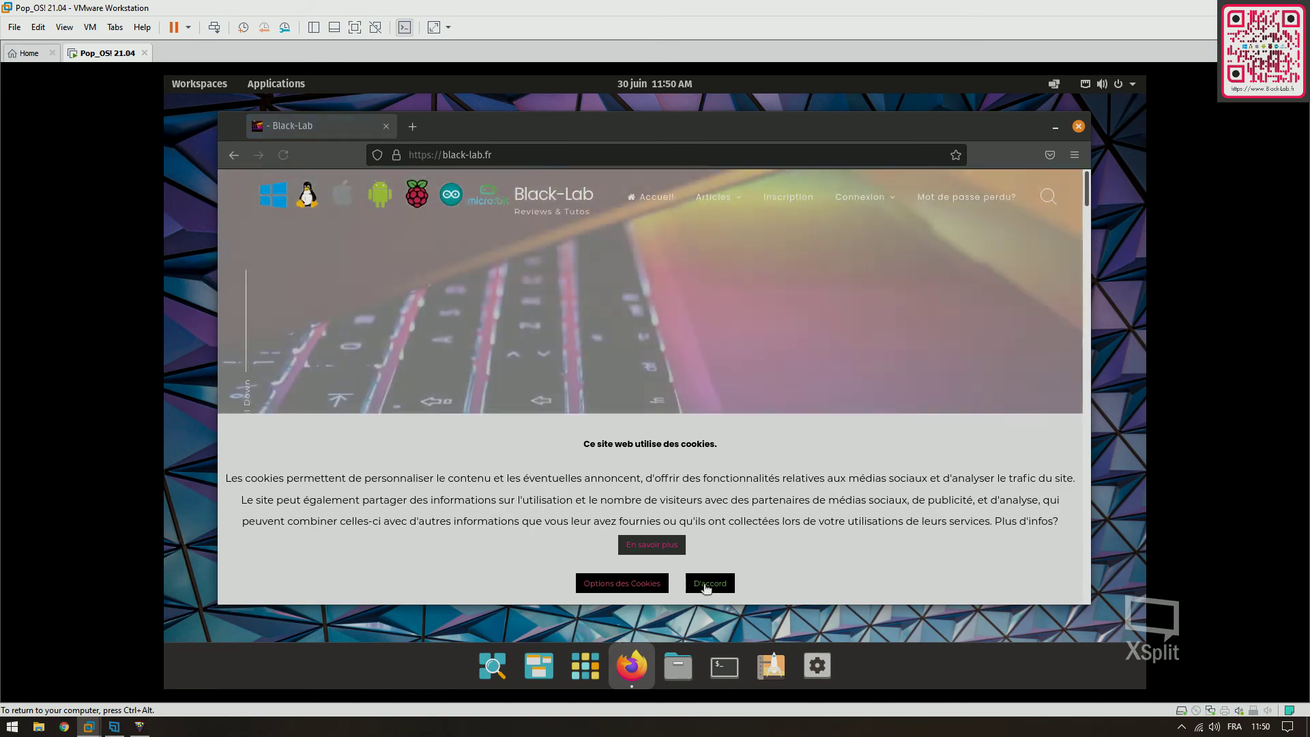
# Accept the cookie notice, scroll through the Black-Lab home page, and close Firefox
pyautogui.click(709, 583)
pyautogui.scroll(-15, 894, 386)
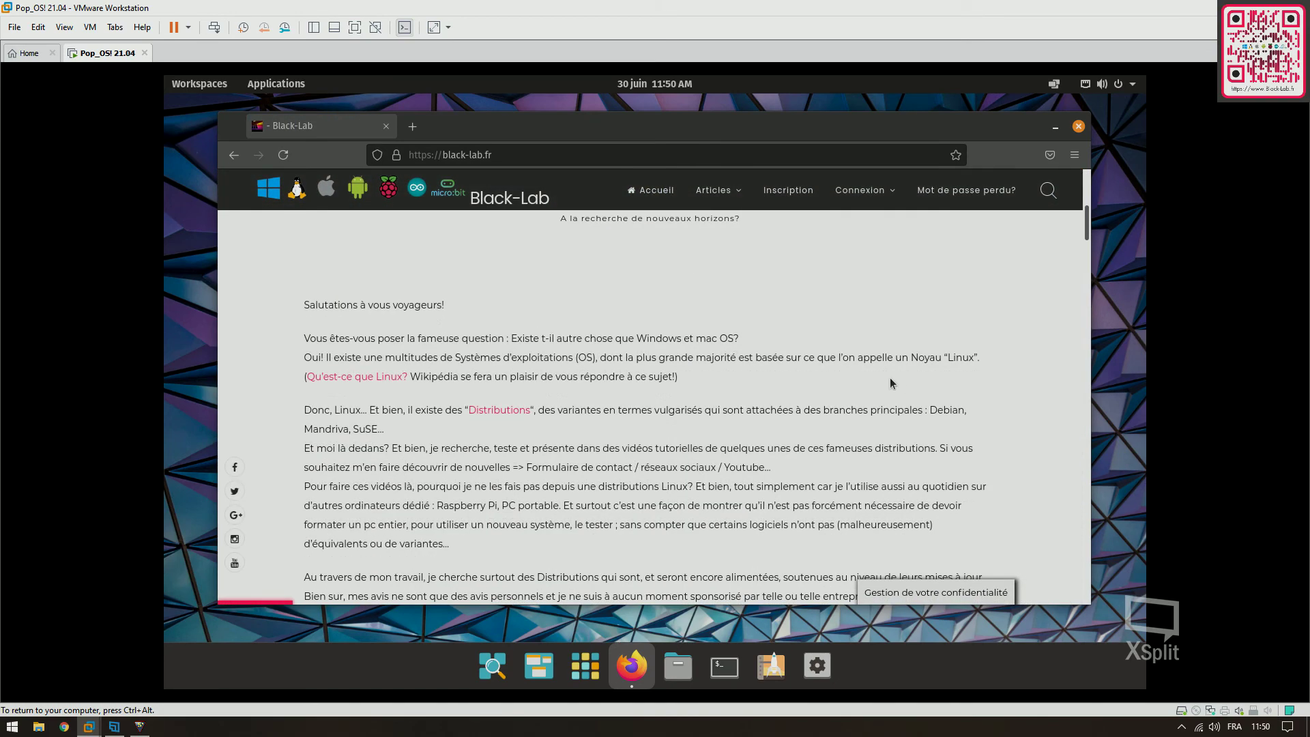
pyautogui.scroll(-10, 884, 361)
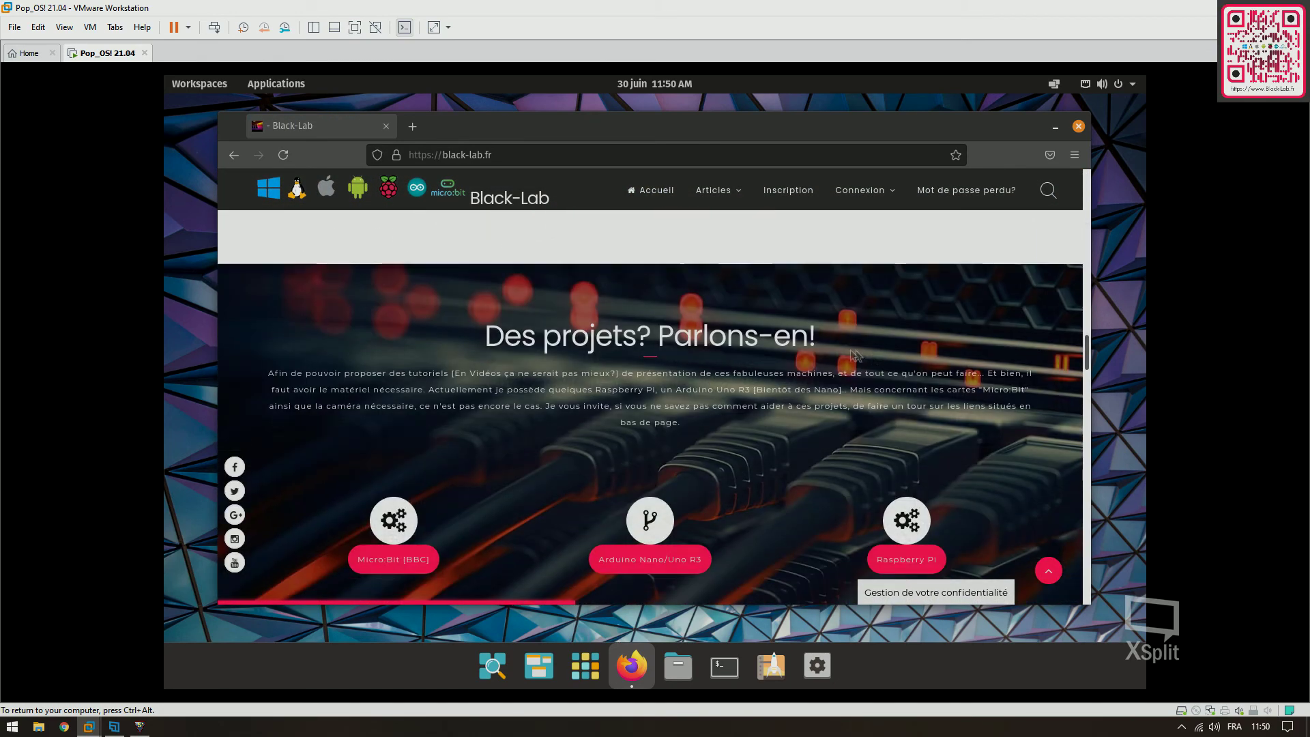
pyautogui.scroll(5, 846, 348)
pyautogui.scroll(4, 849, 342)
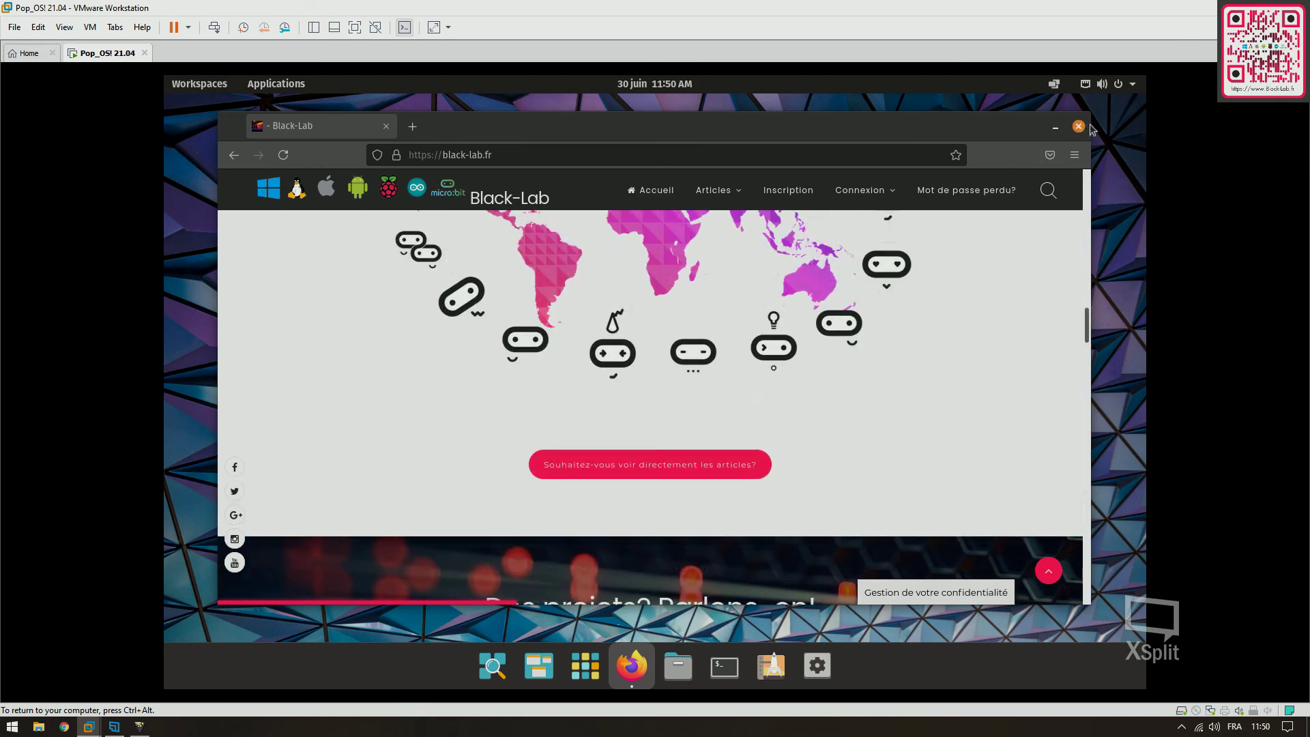
pyautogui.click(1078, 128)
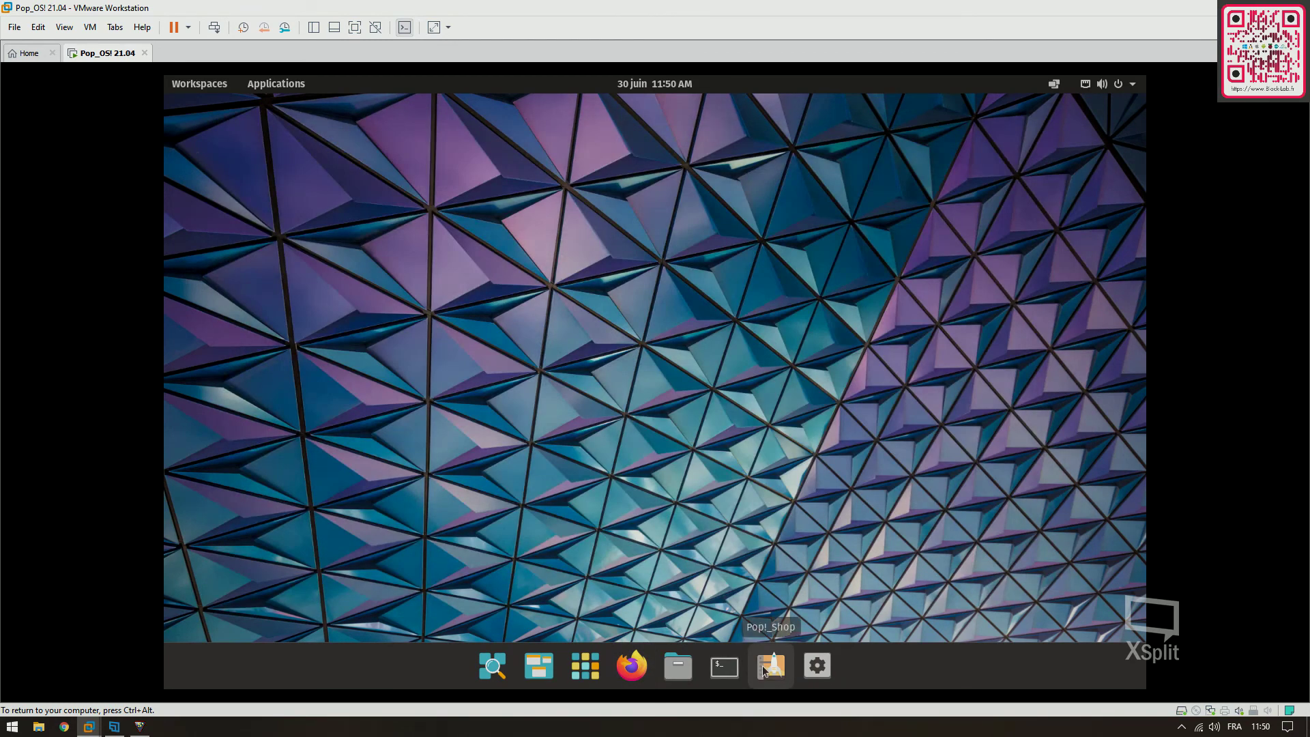
pyautogui.click(767, 665)
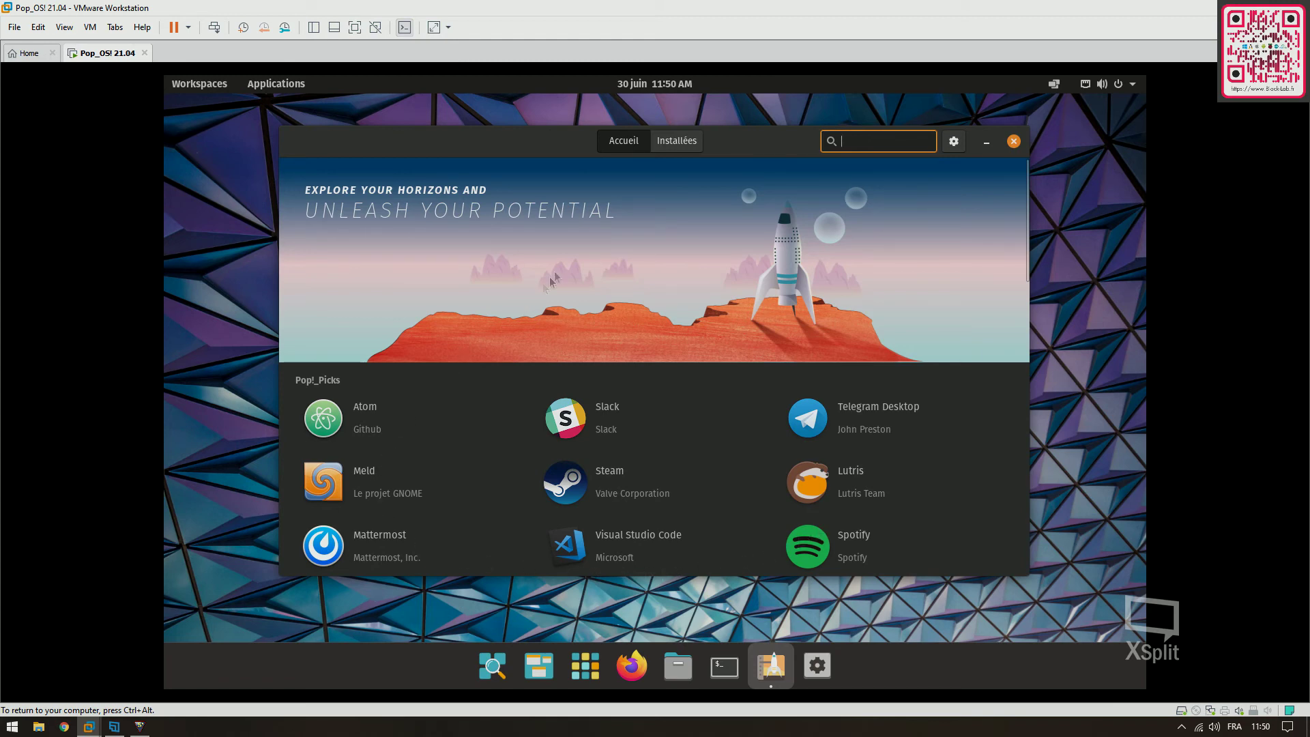
pyautogui.click(677, 143)
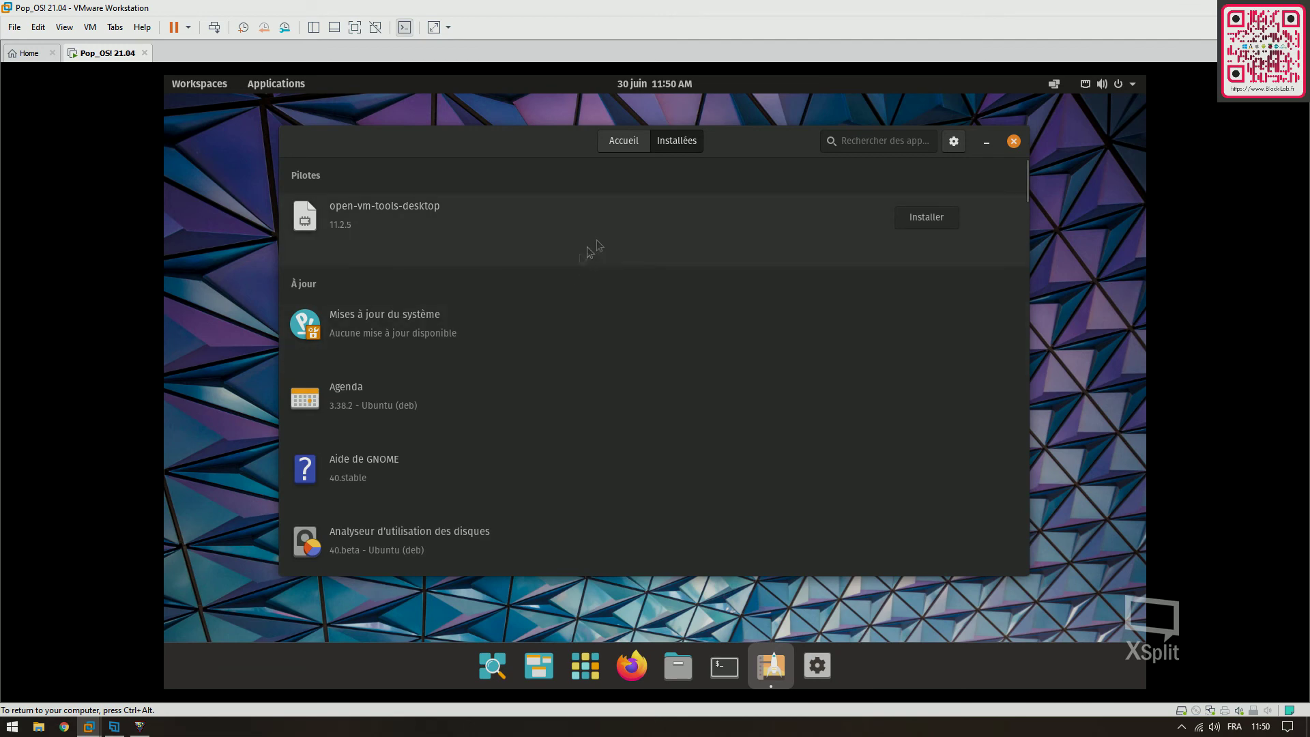
pyautogui.click(1013, 142)
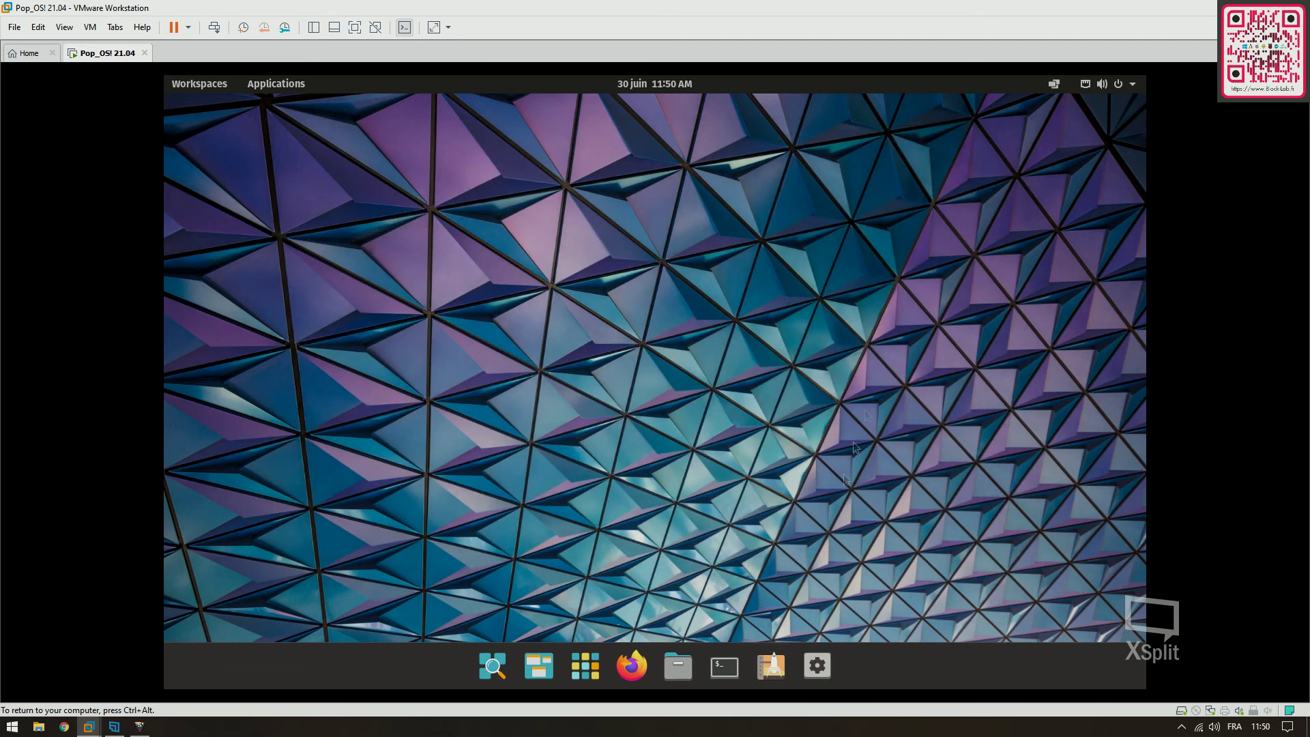
# Open and close a terminal, then raise the system volume to maximum
pyautogui.click(723, 666)
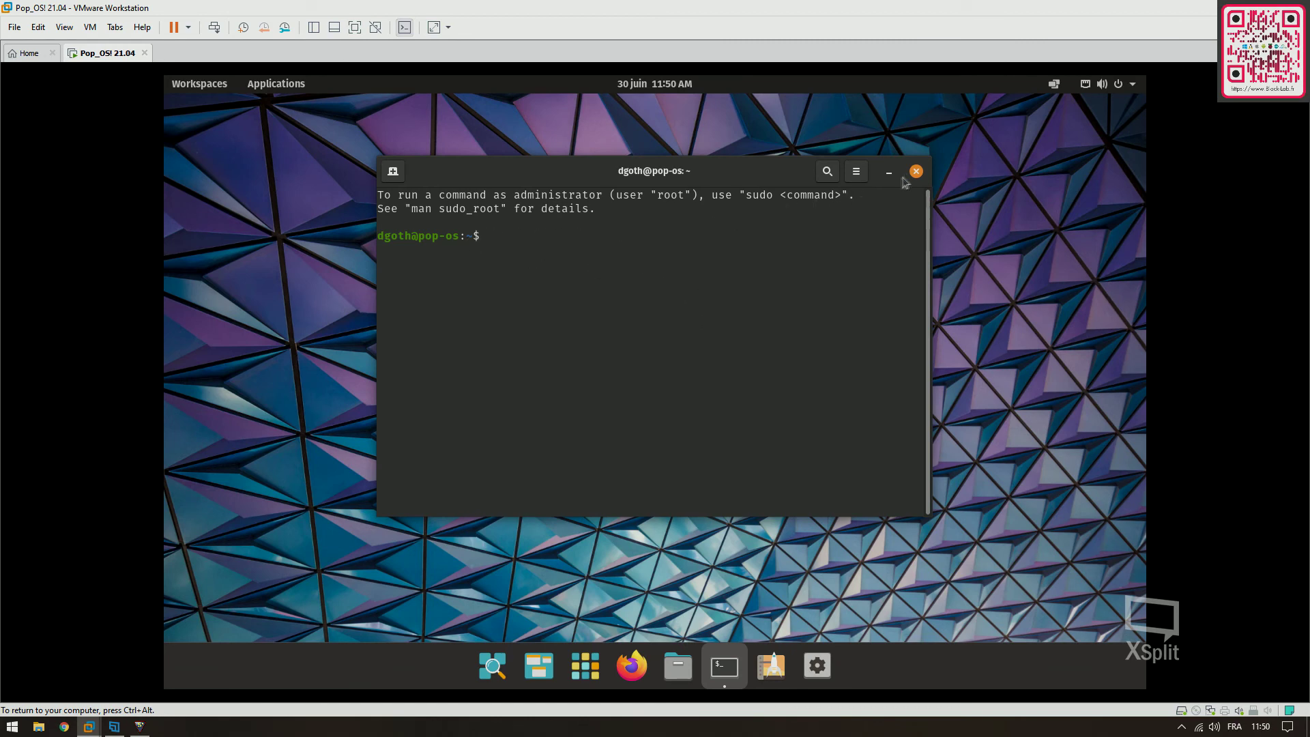
pyautogui.click(915, 171)
pyautogui.click(1105, 85)
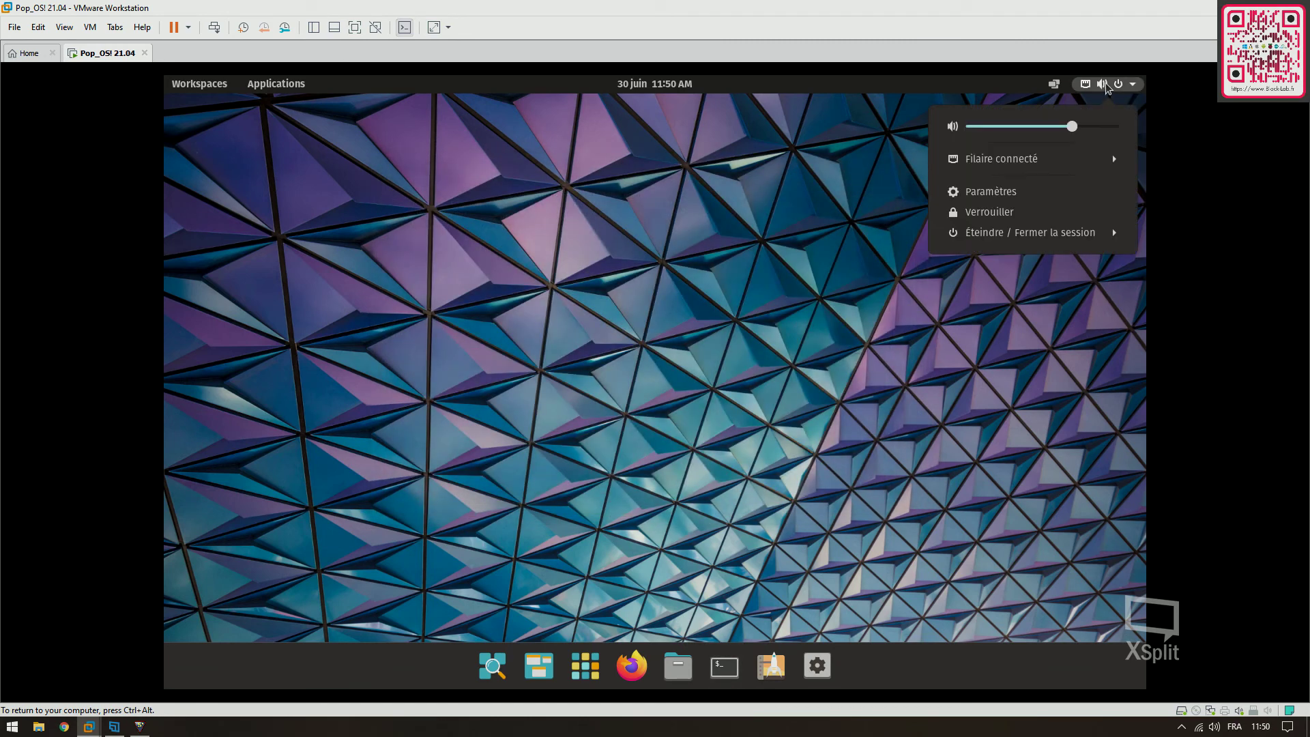
pyautogui.moveTo(1073, 127); pyautogui.dragTo(1117, 127)
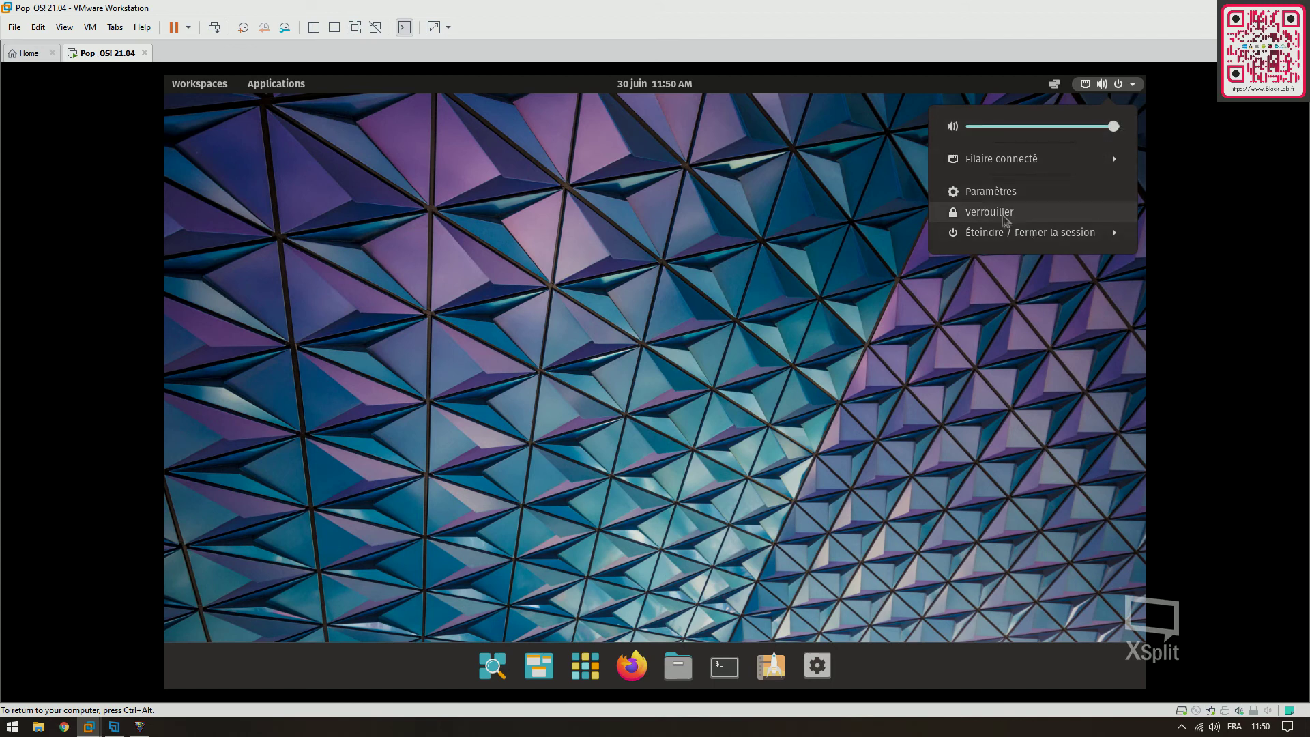
# Lock the screen and unlock it again with the account password
pyautogui.click(997, 212)
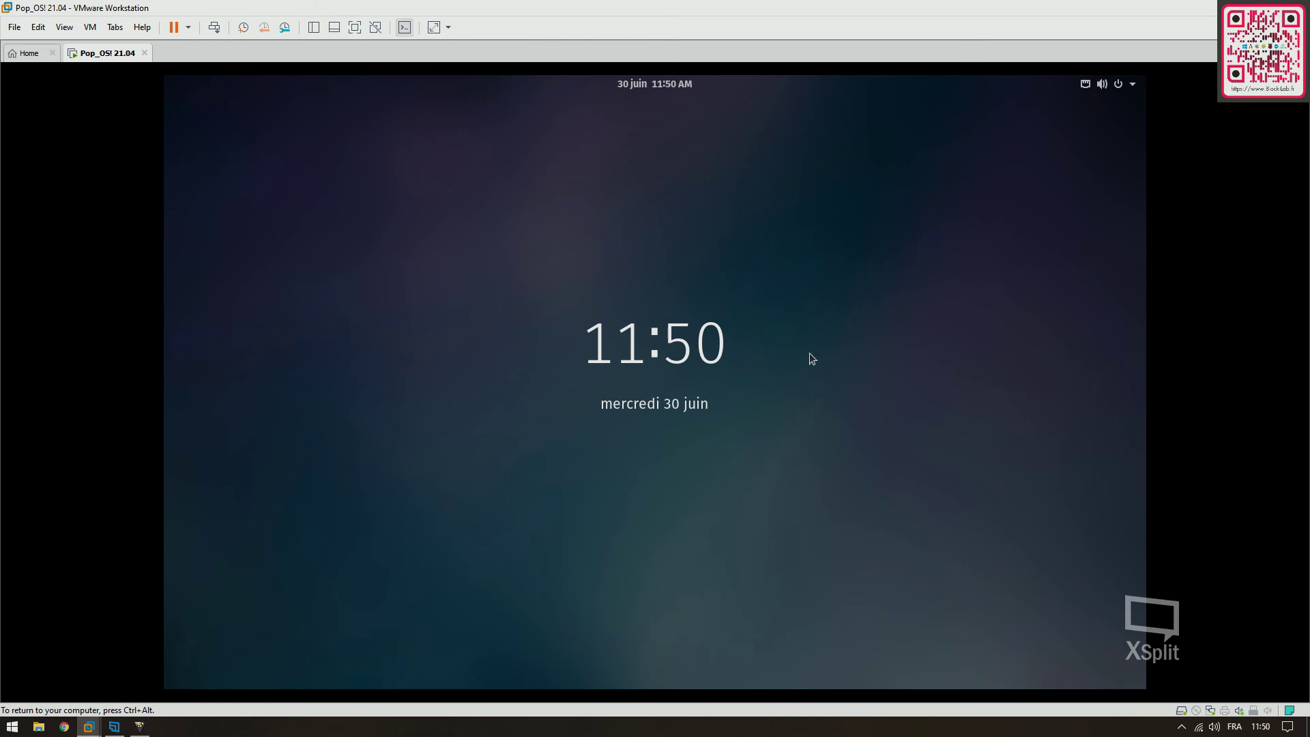
pyautogui.click(811, 350)
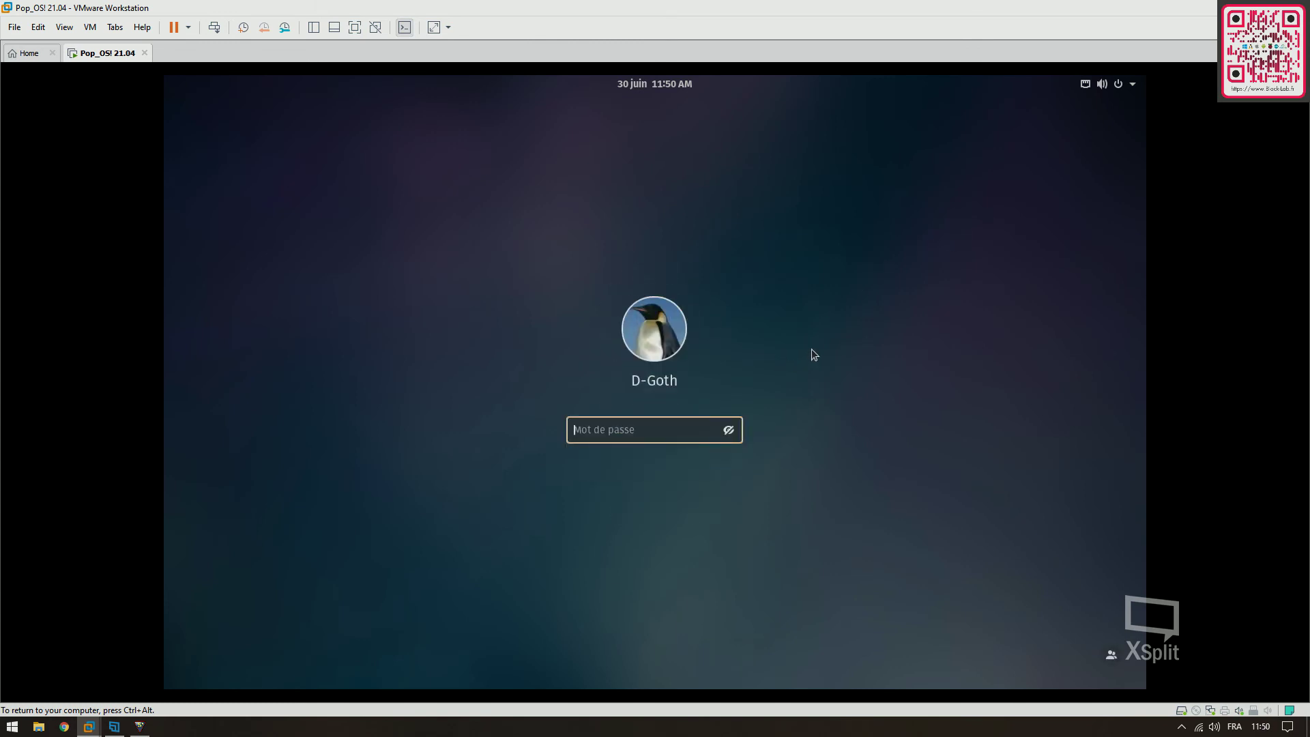
pyautogui.write('•••••••')
pyautogui.press('Return')
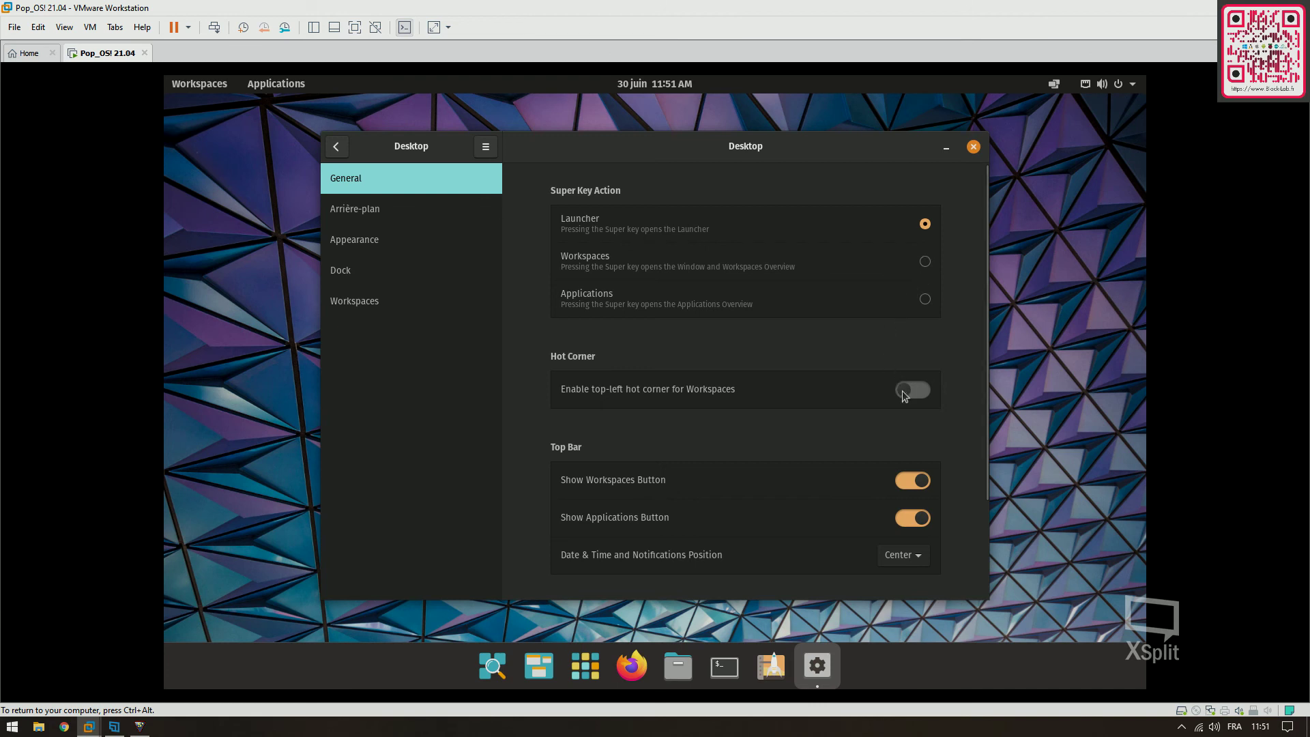
# Test Super Key Action settings, ending with it set to Applications
pyautogui.click(925, 262)
pyautogui.click(925, 299)
pyautogui.press('super')
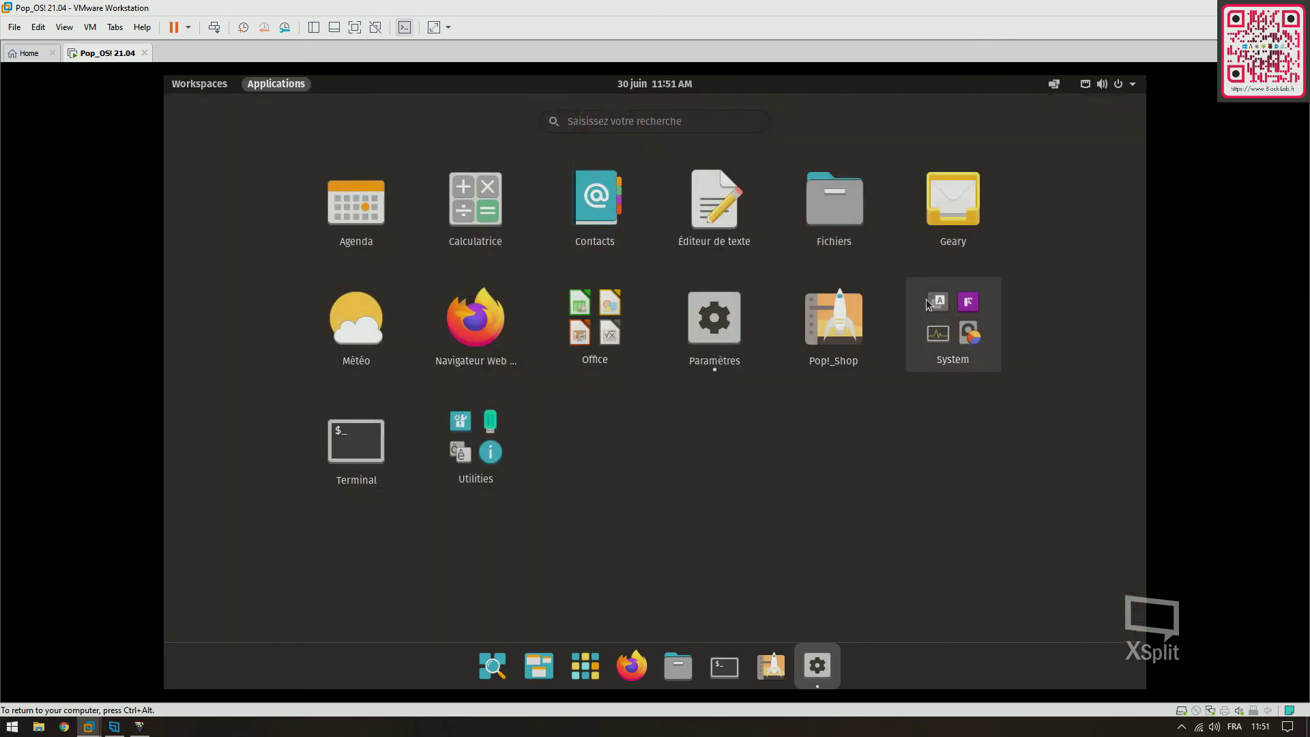
pyautogui.press('super')
pyautogui.click(925, 265)
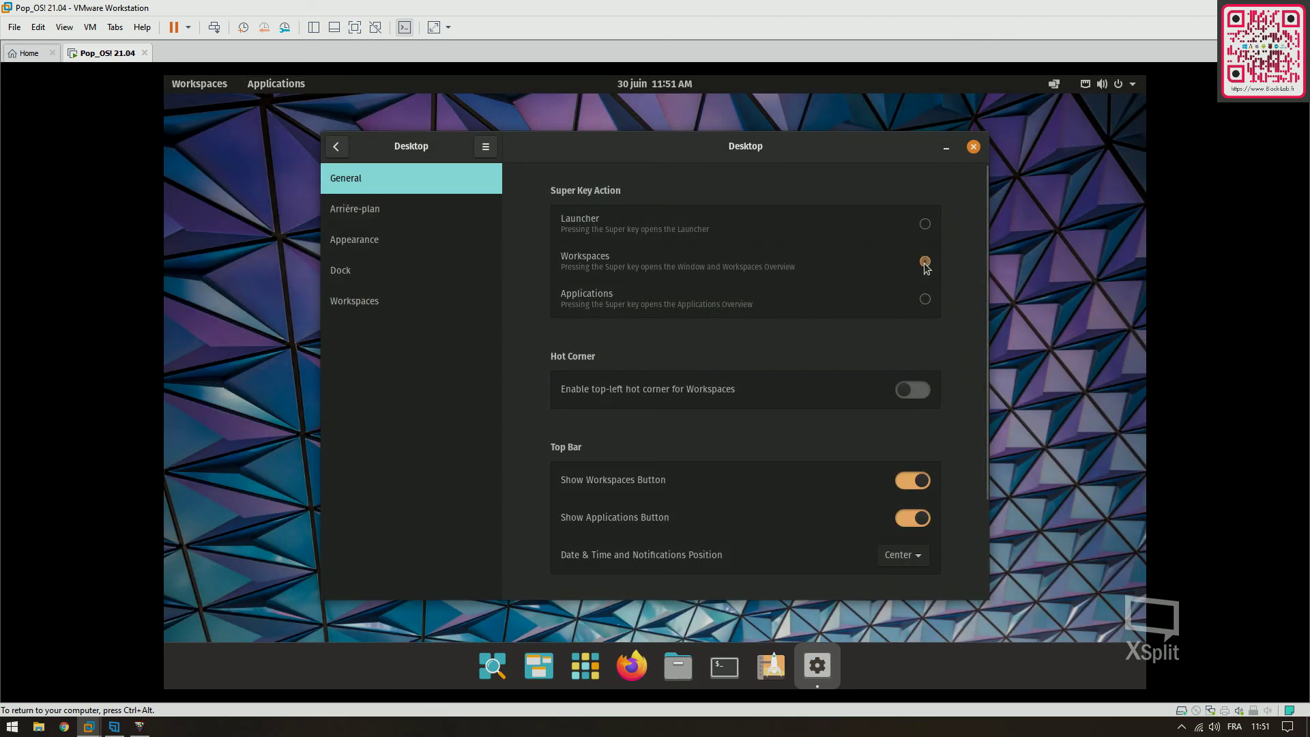
pyautogui.press('super')
pyautogui.press('super')
pyautogui.press('super')
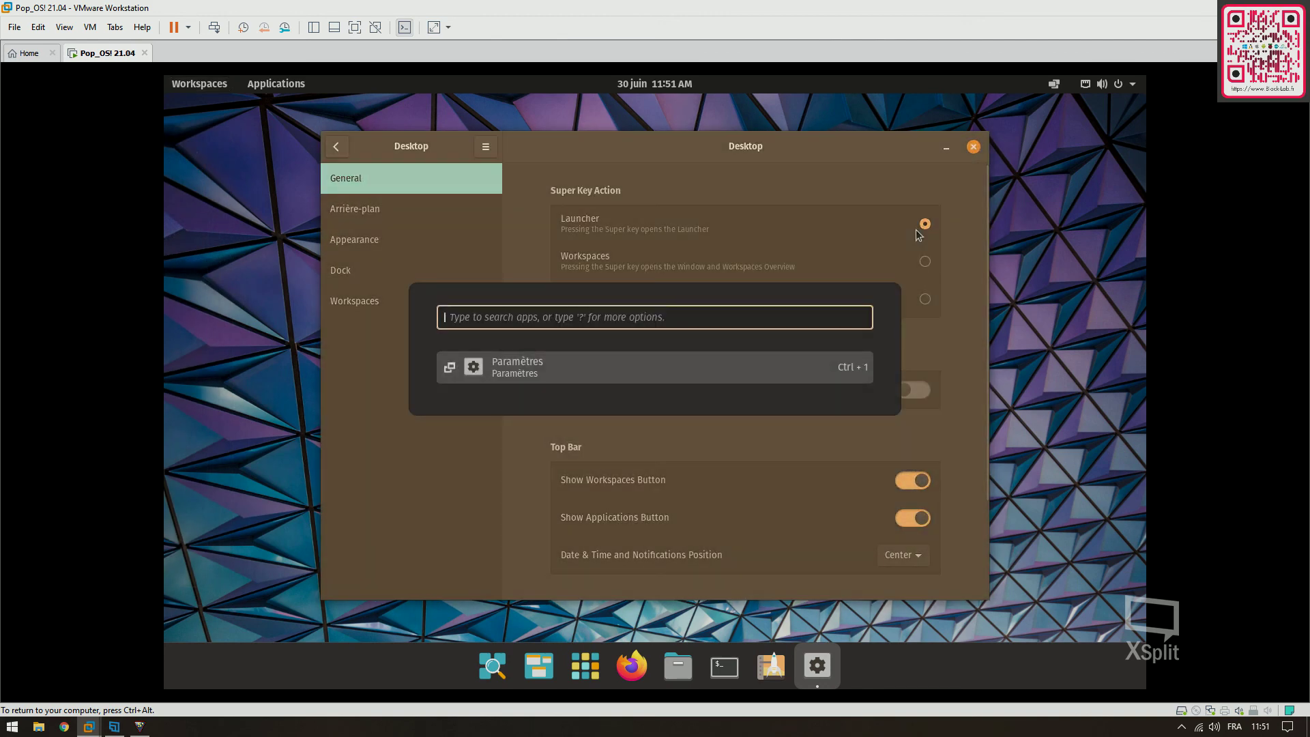
pyautogui.press('super')
pyautogui.click(924, 300)
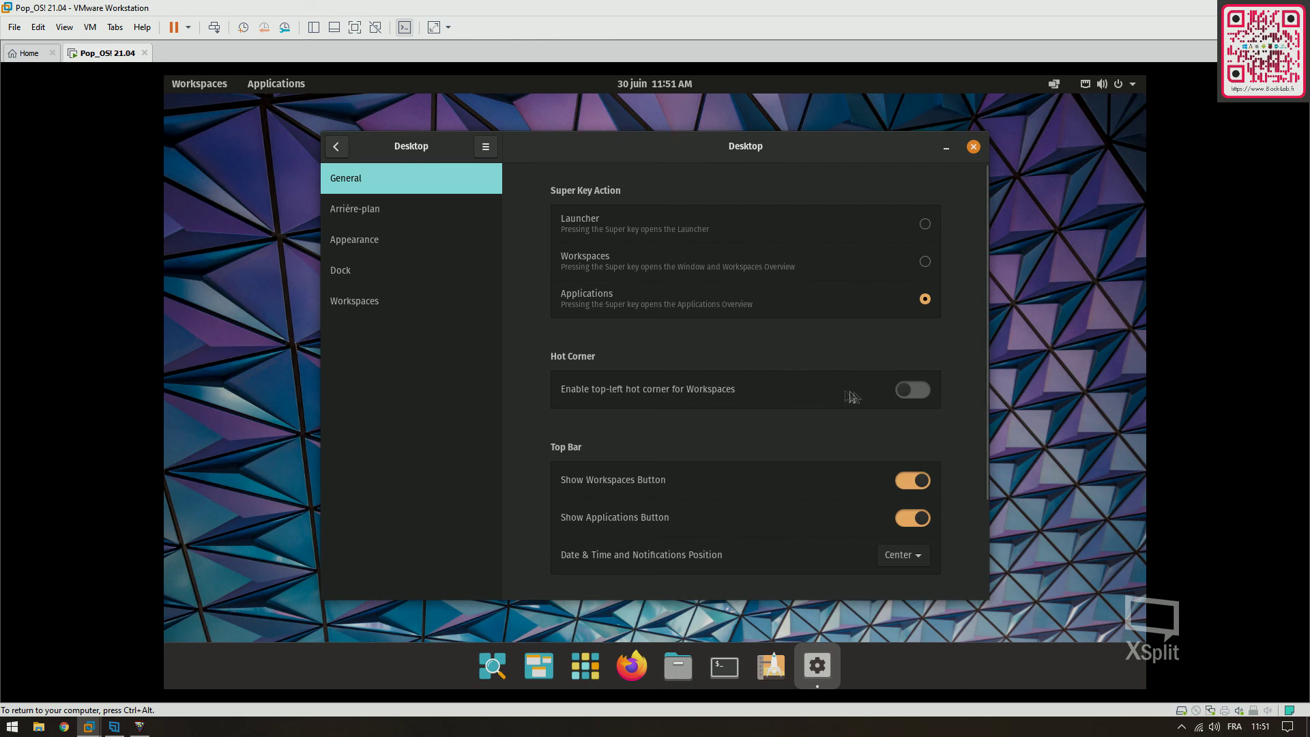
# Try the Light theme then return to Dark, view the Dock and Workspaces pages, and close settings
pyautogui.click(391, 216)
pyautogui.click(390, 242)
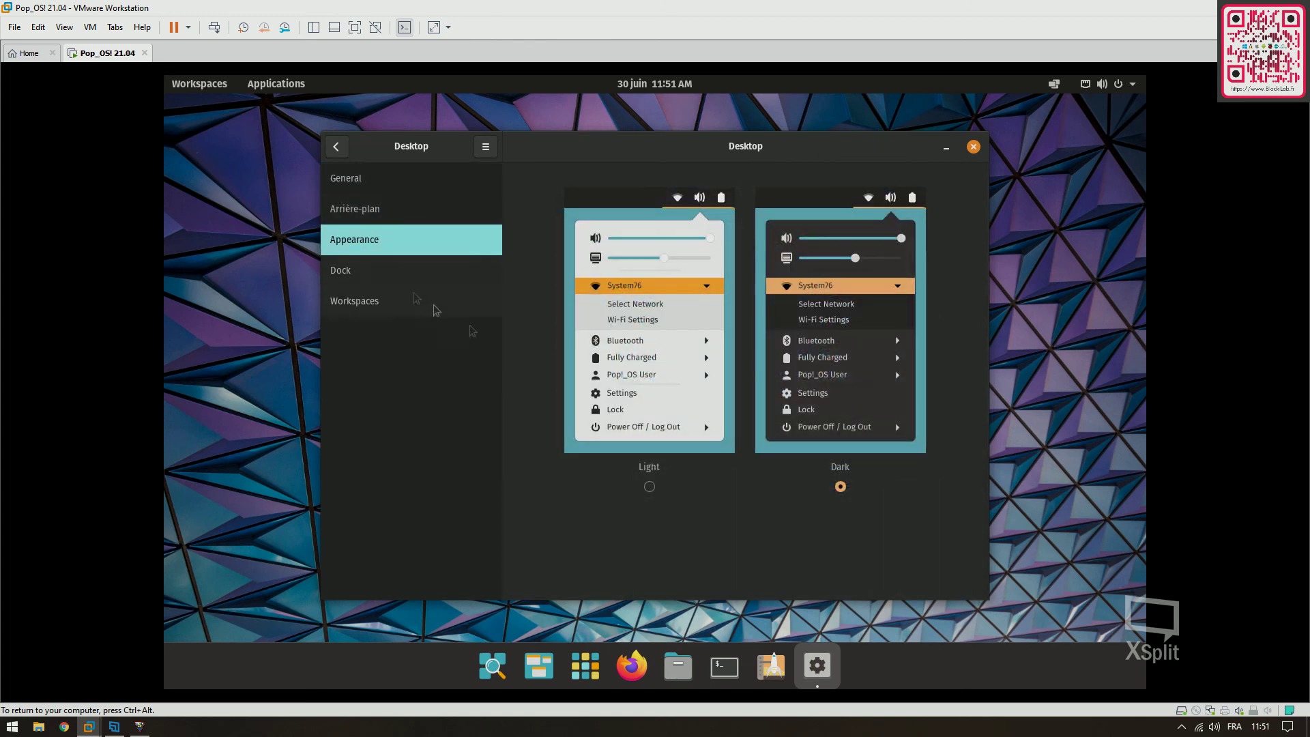
pyautogui.click(649, 487)
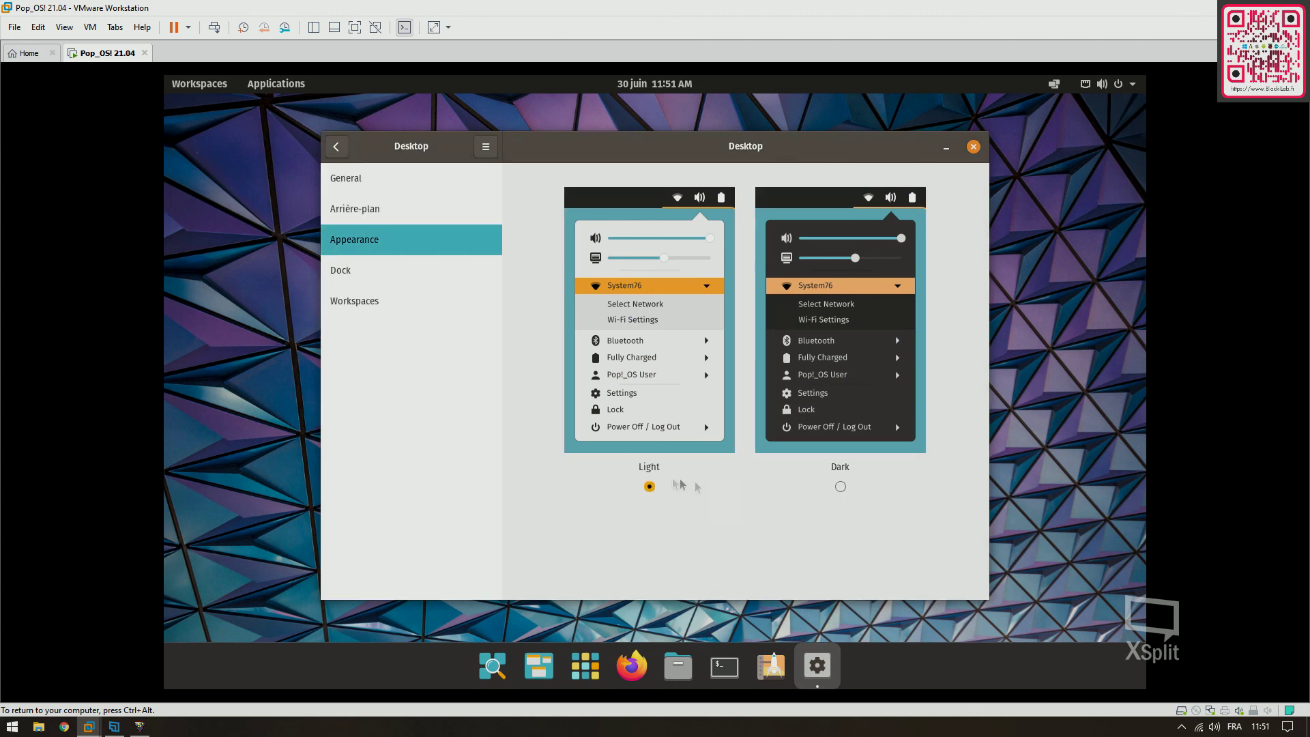
pyautogui.click(841, 487)
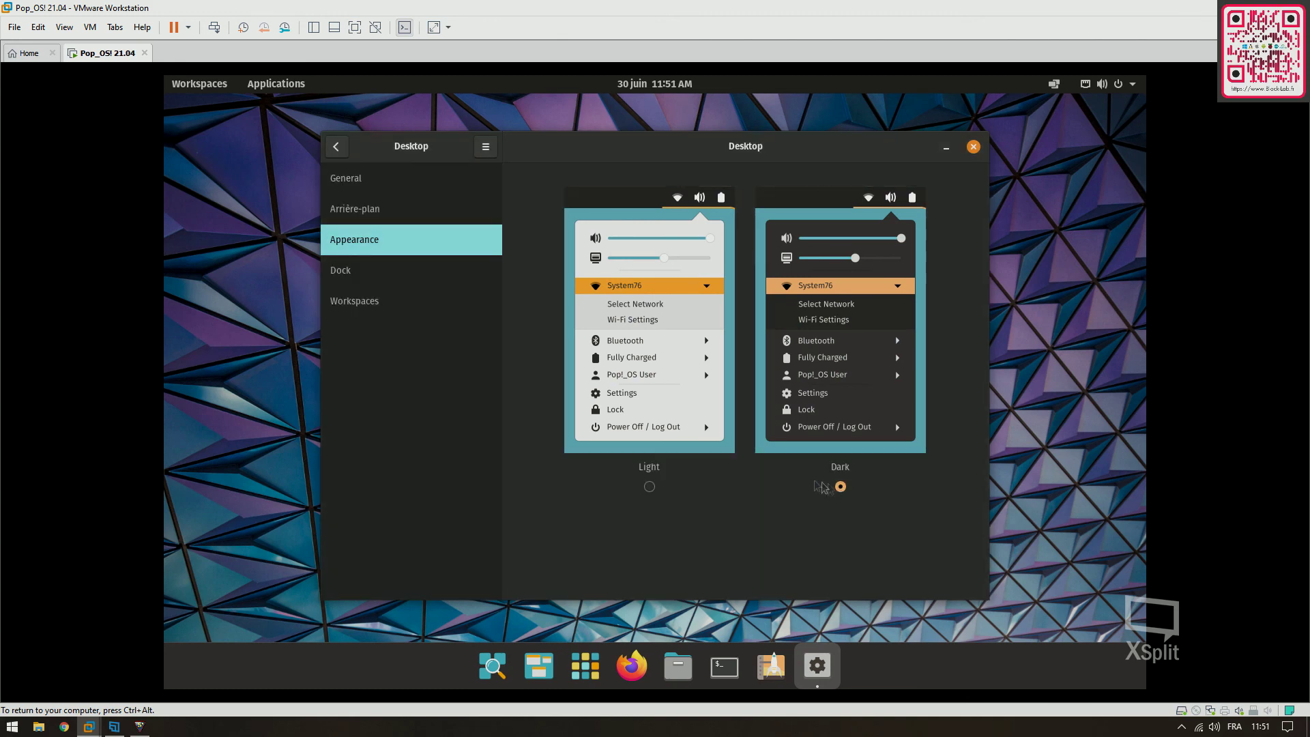
pyautogui.click(390, 274)
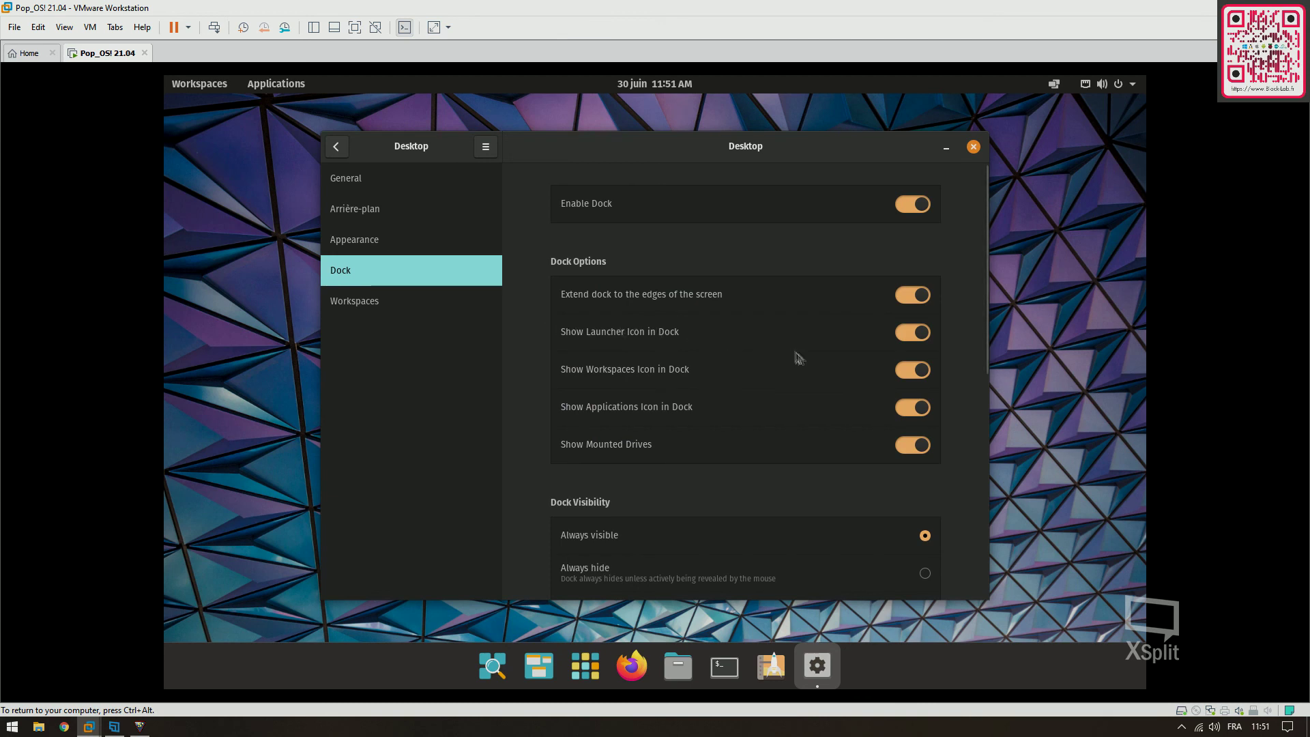
pyautogui.click(355, 314)
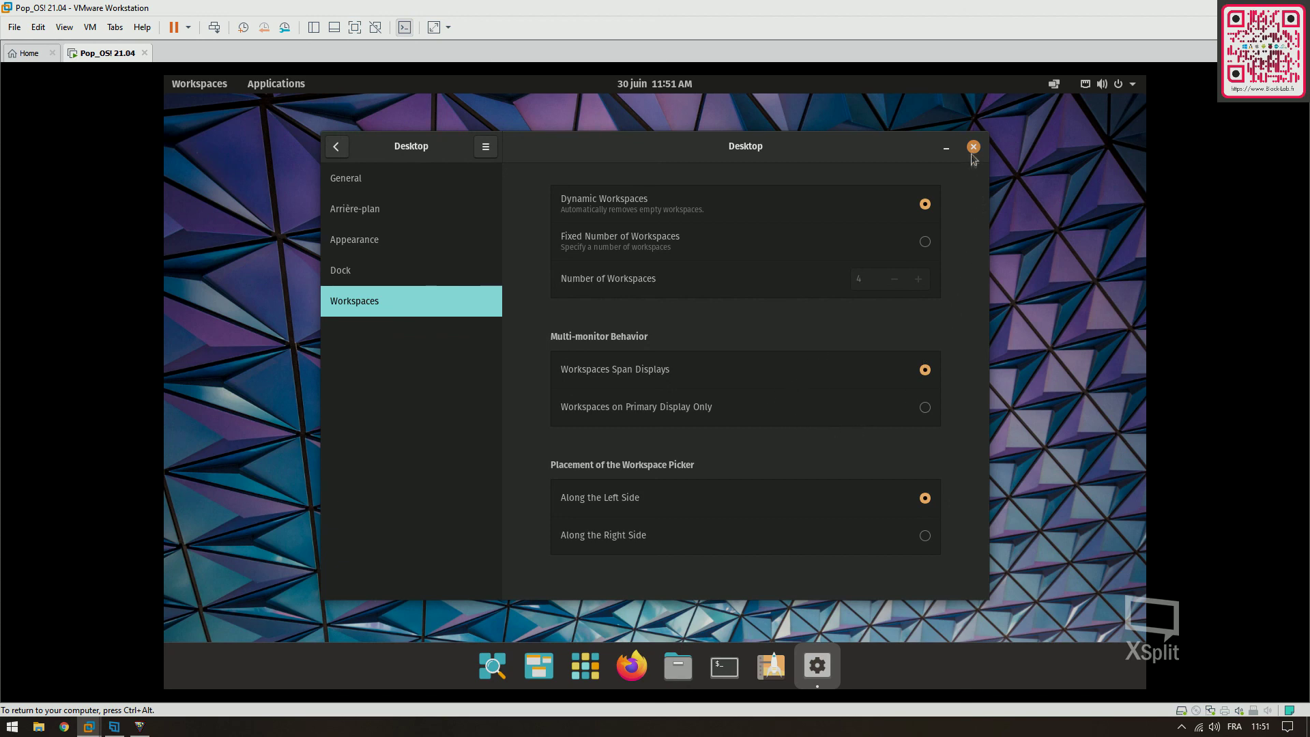
pyautogui.click(973, 146)
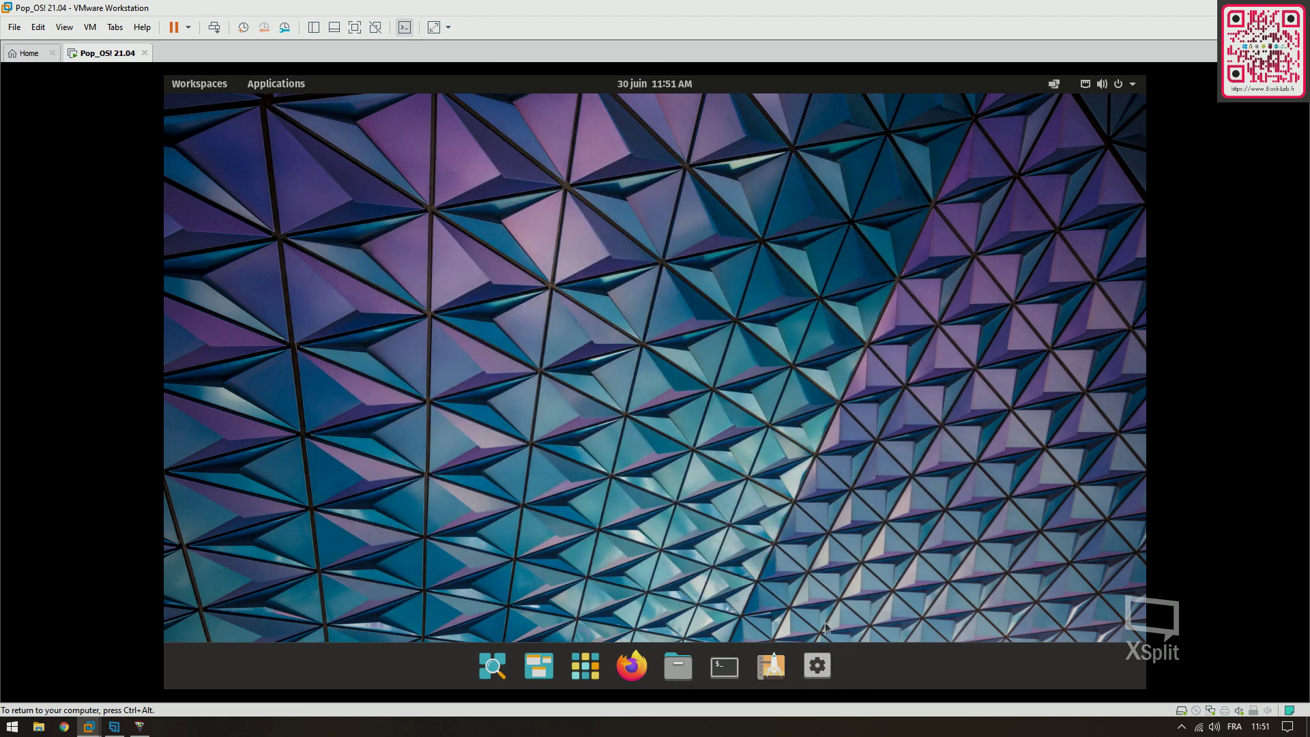
# Shut down Pop!_OS via Éteindre / Fermer la session > Éteindre, then restore and minimize Workstation
pyautogui.click(1132, 85)
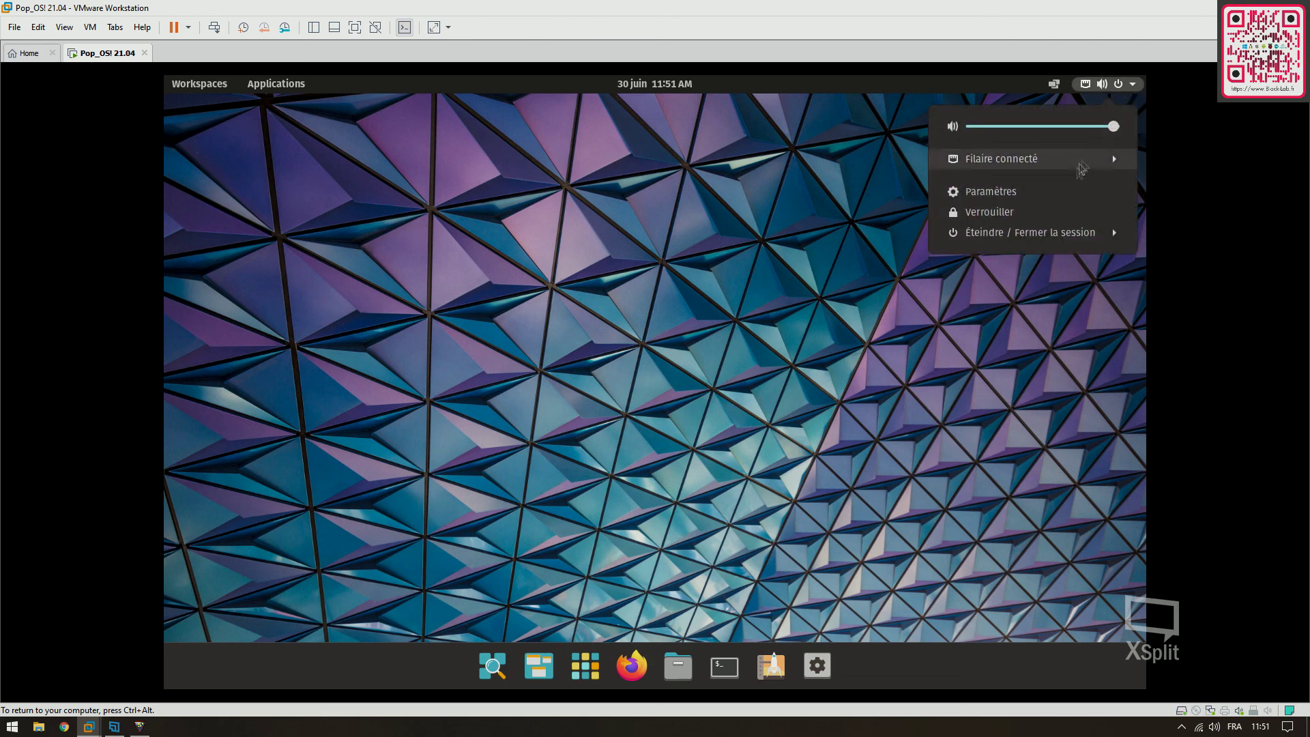
pyautogui.click(1056, 236)
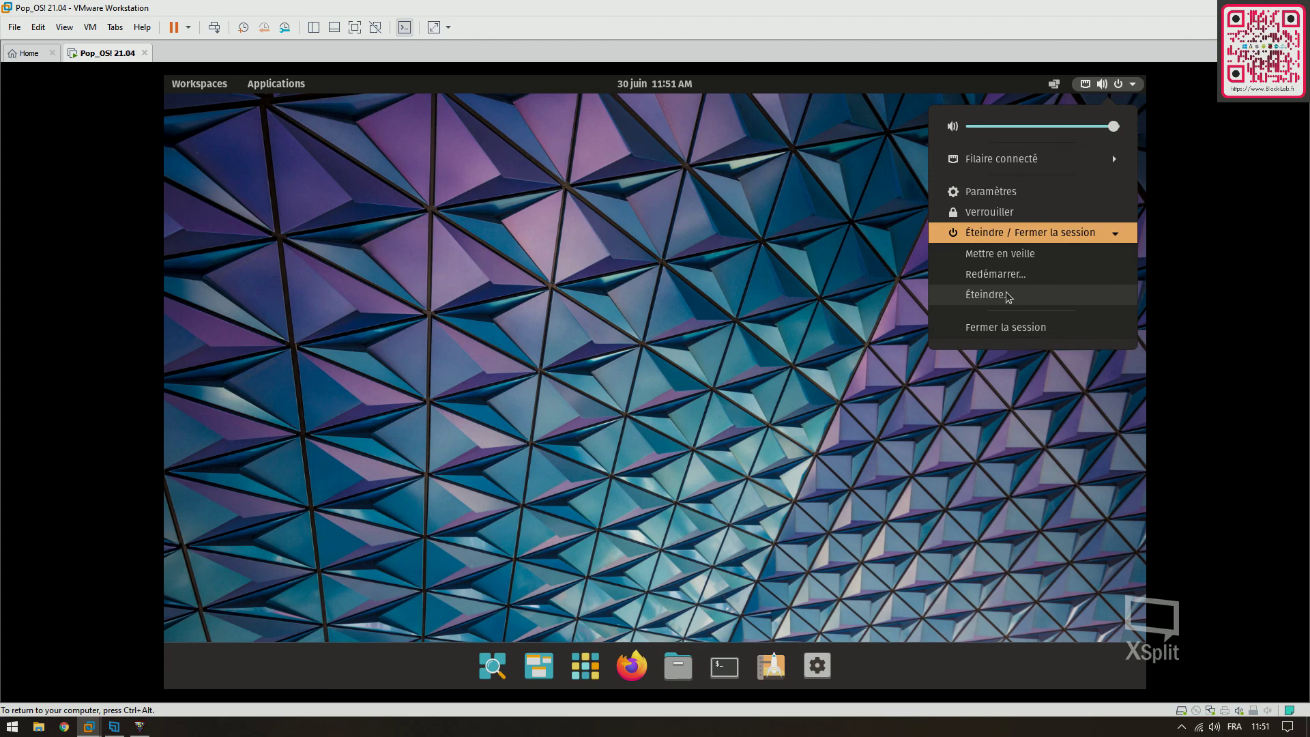
pyautogui.click(1007, 295)
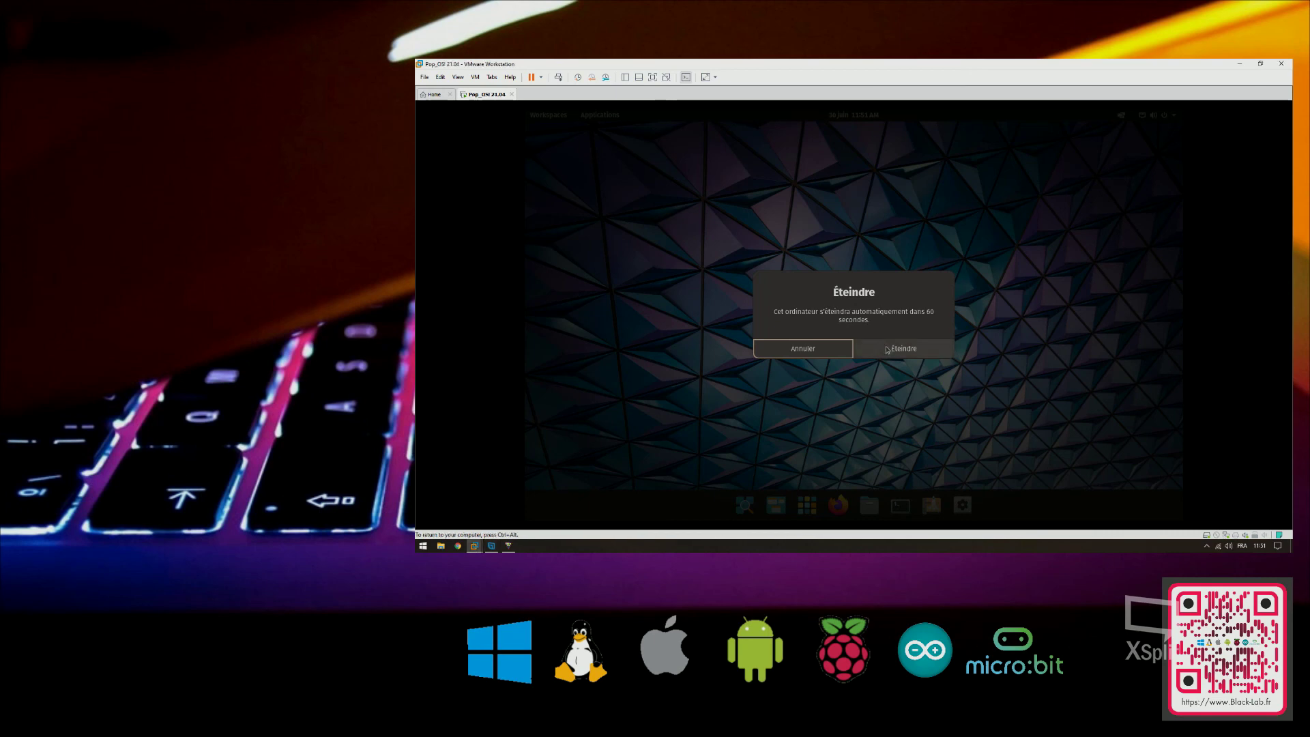
pyautogui.click(902, 350)
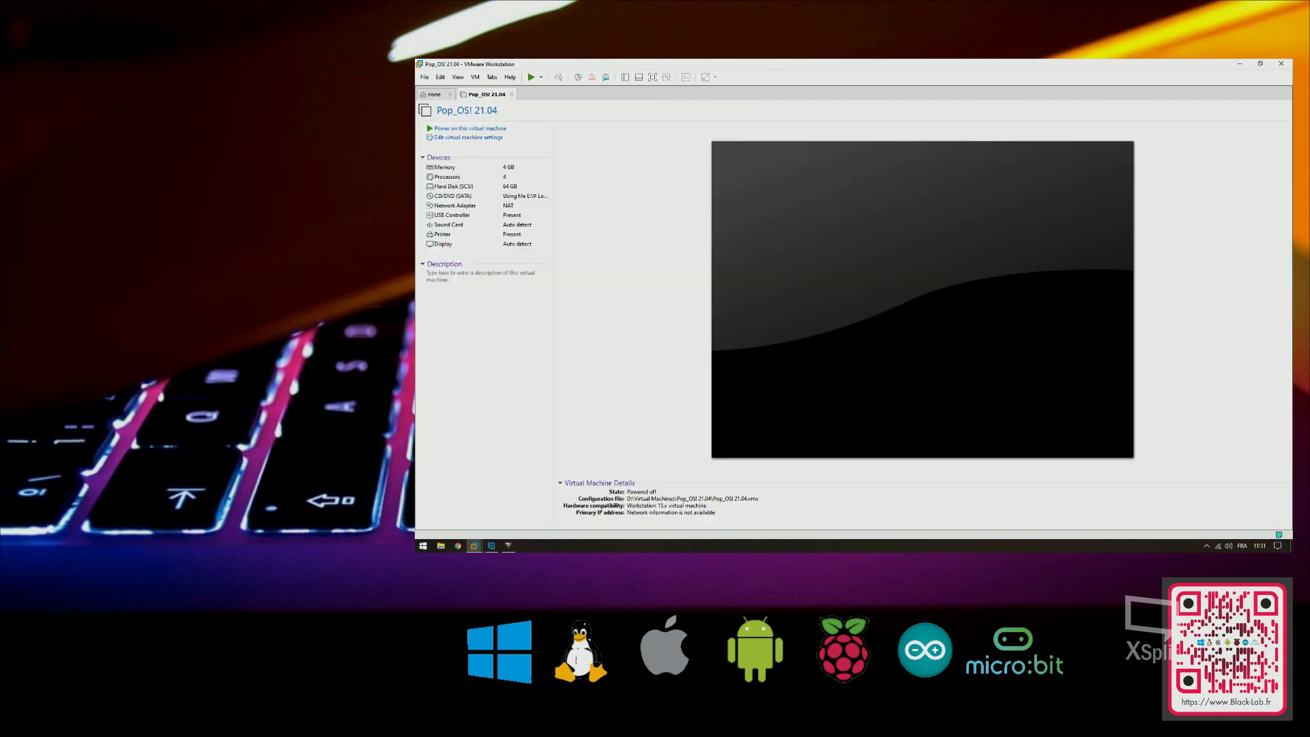
pyautogui.click(1259, 64)
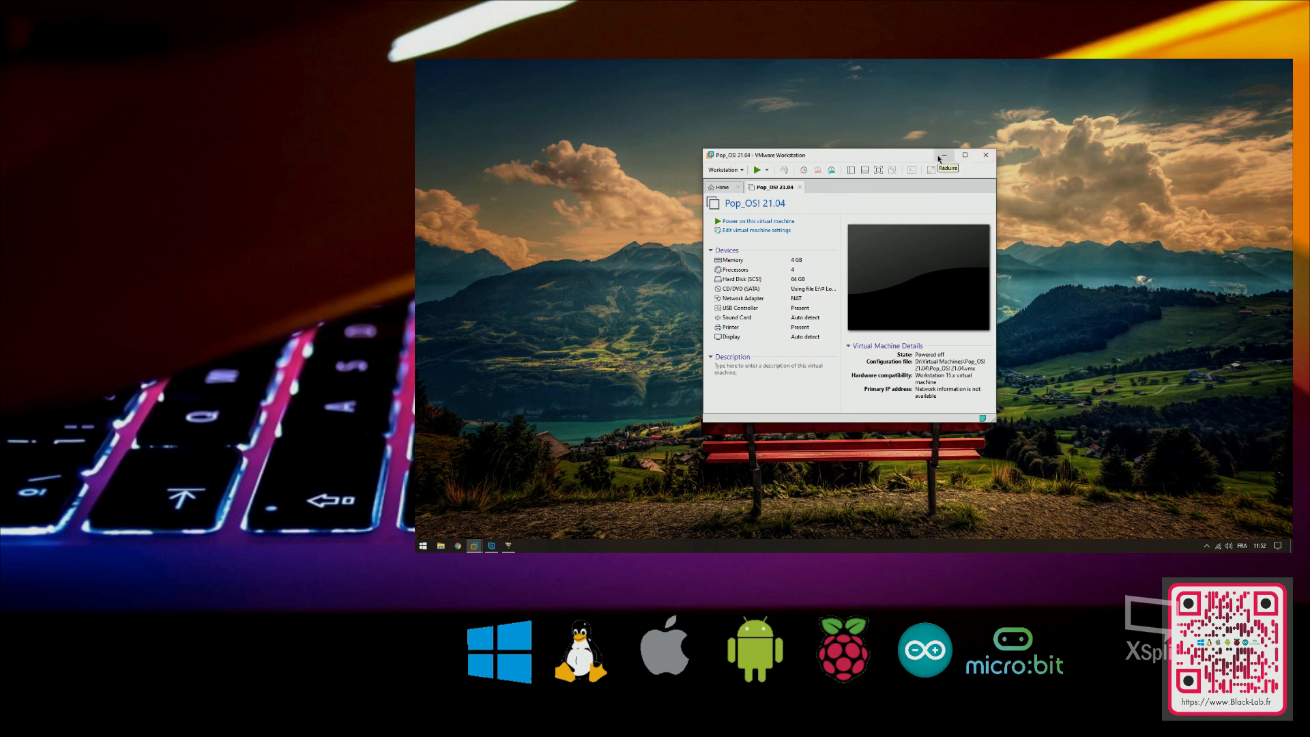
pyautogui.click(938, 158)
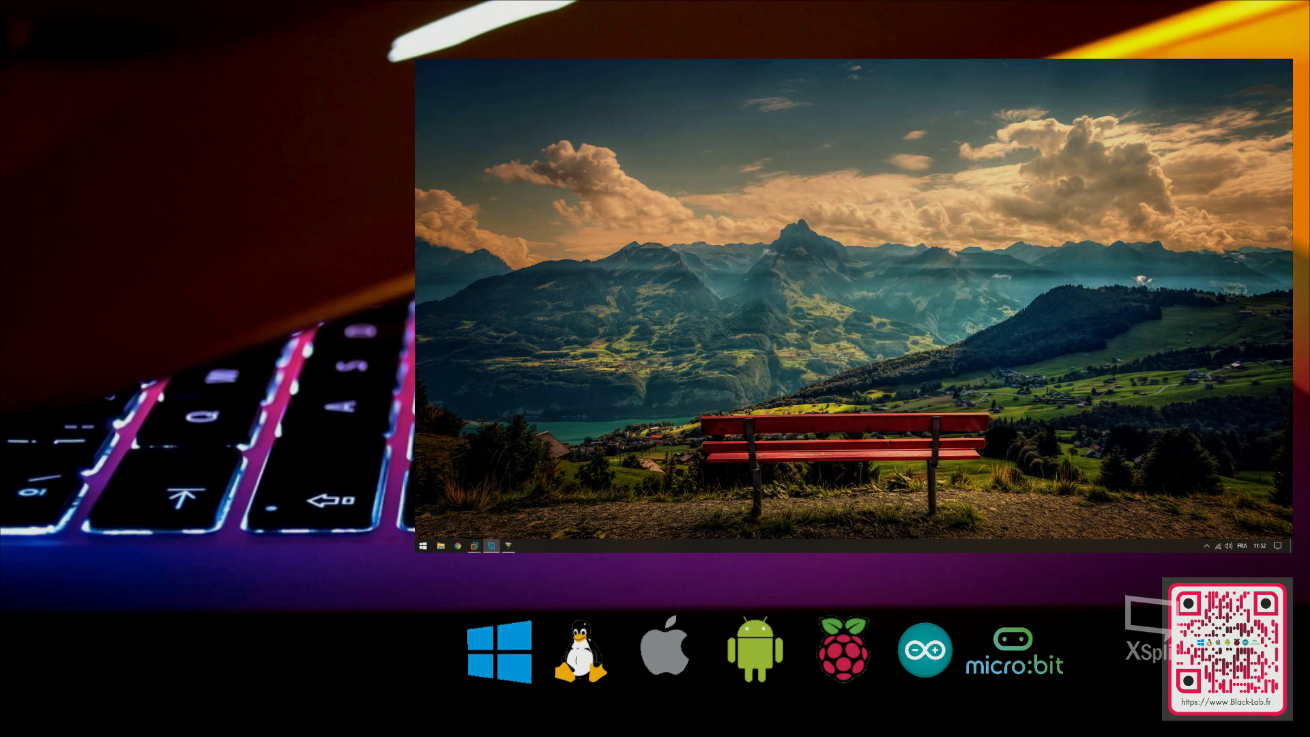